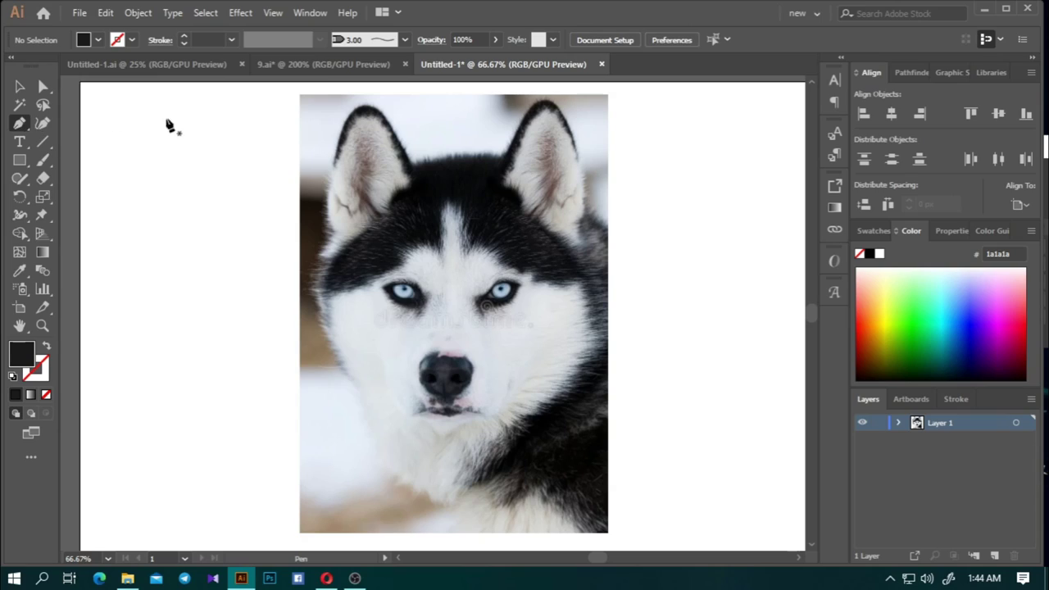
Trace a stroke-only pen outline around the left ear and down the side of the head
left_click(416, 171)
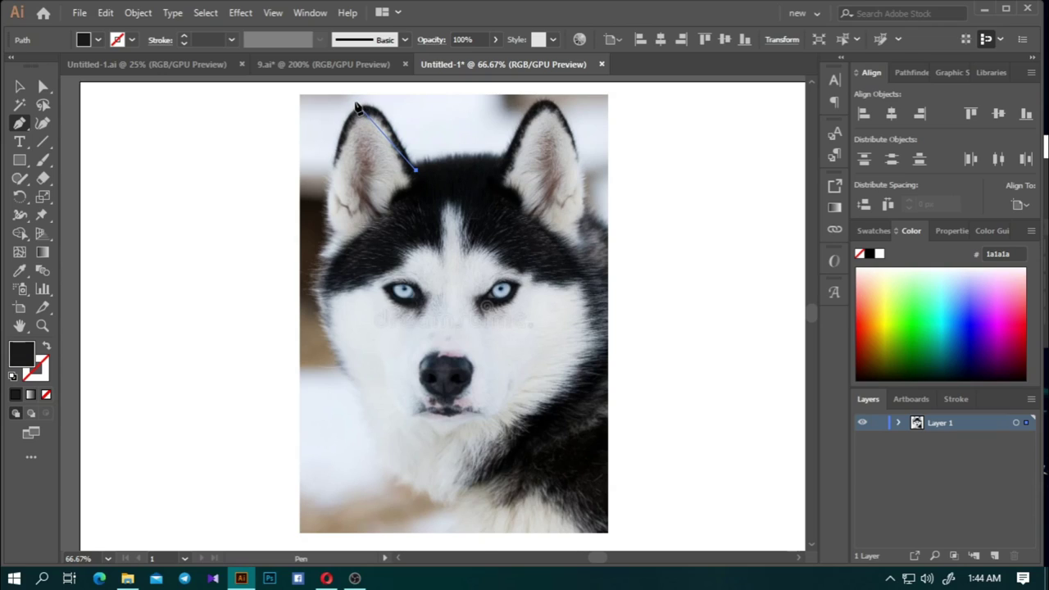
left_click_drag(357, 105, 320, 99)
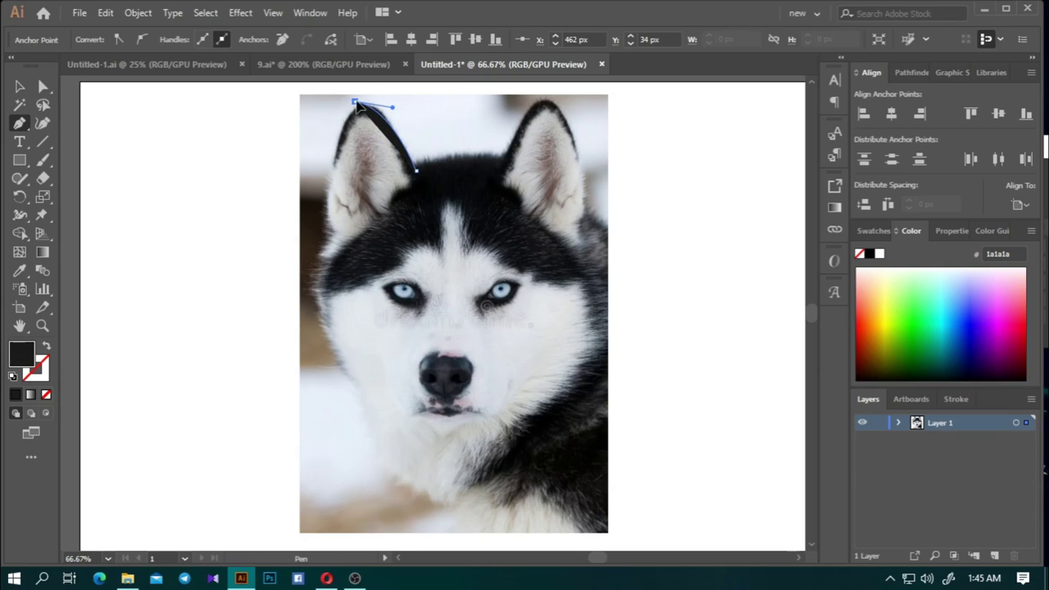
left_click(331, 154)
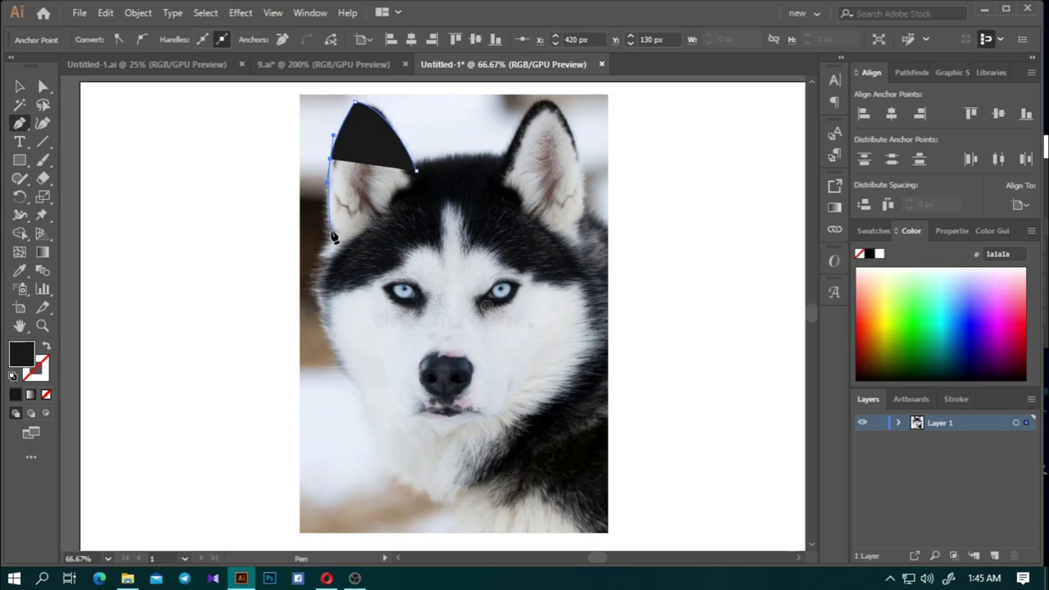
left_click(333, 236)
left_click(46, 347)
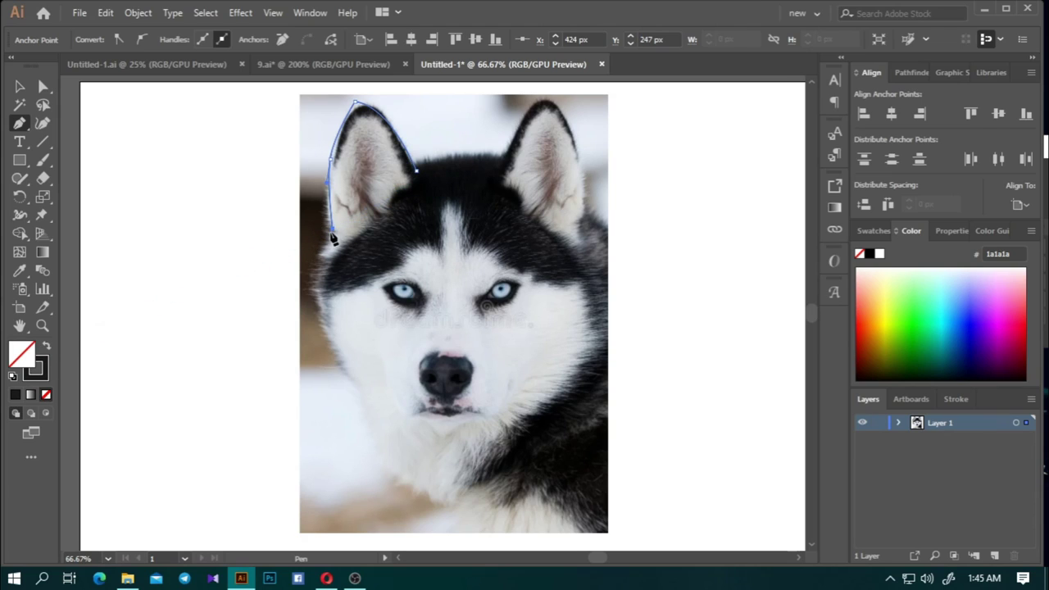
scroll(333, 236, "up", 1)
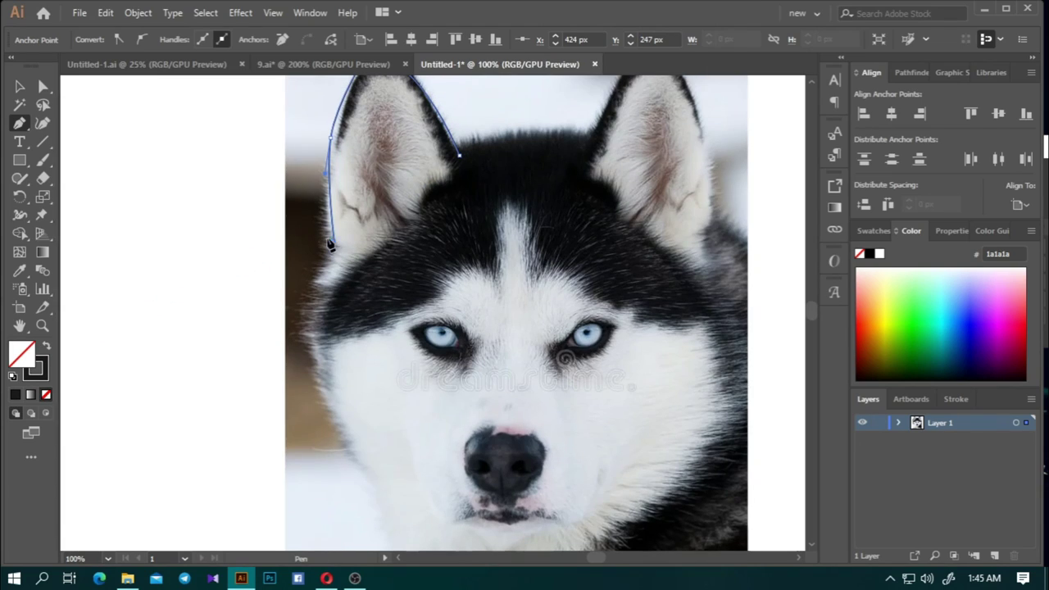
Add pointed anchors along the left cheek fur, curving into the fur notch
left_click(299, 284)
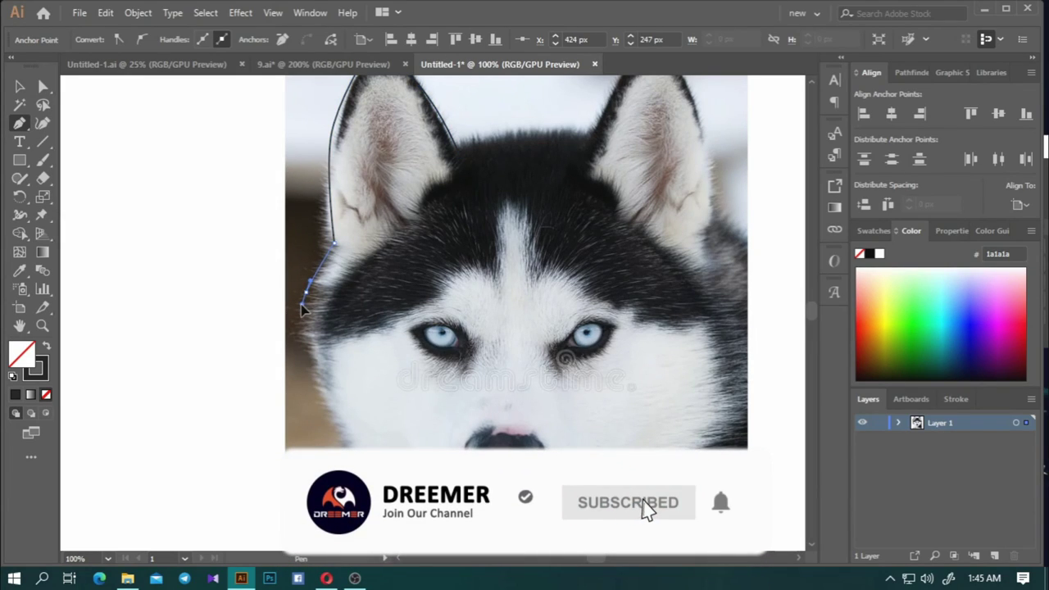
left_click(307, 288)
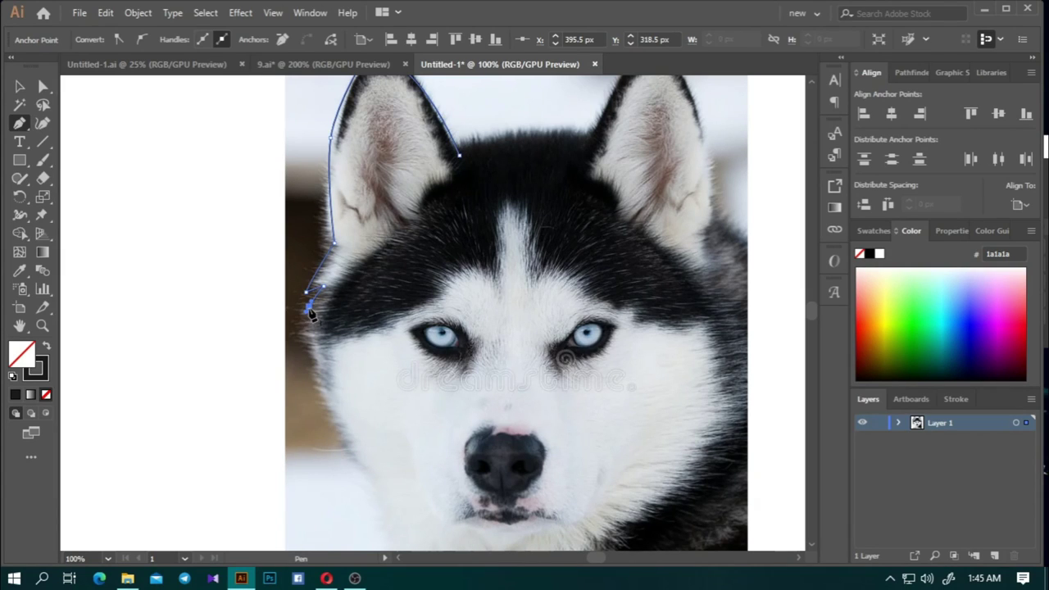
left_click(309, 304)
scroll(315, 310, "down", 2)
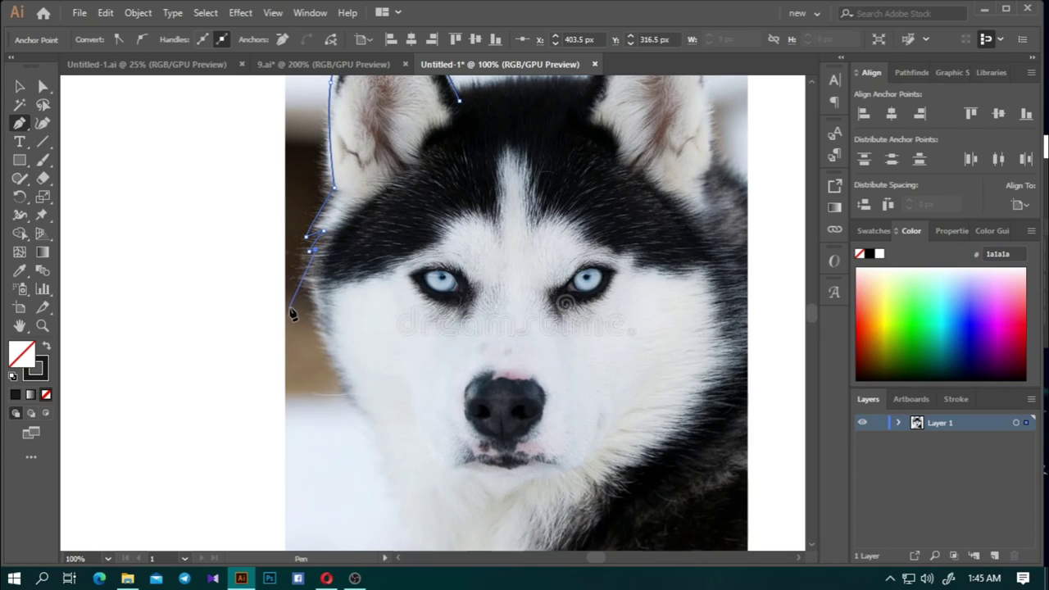
left_click_drag(290, 307, 289, 336)
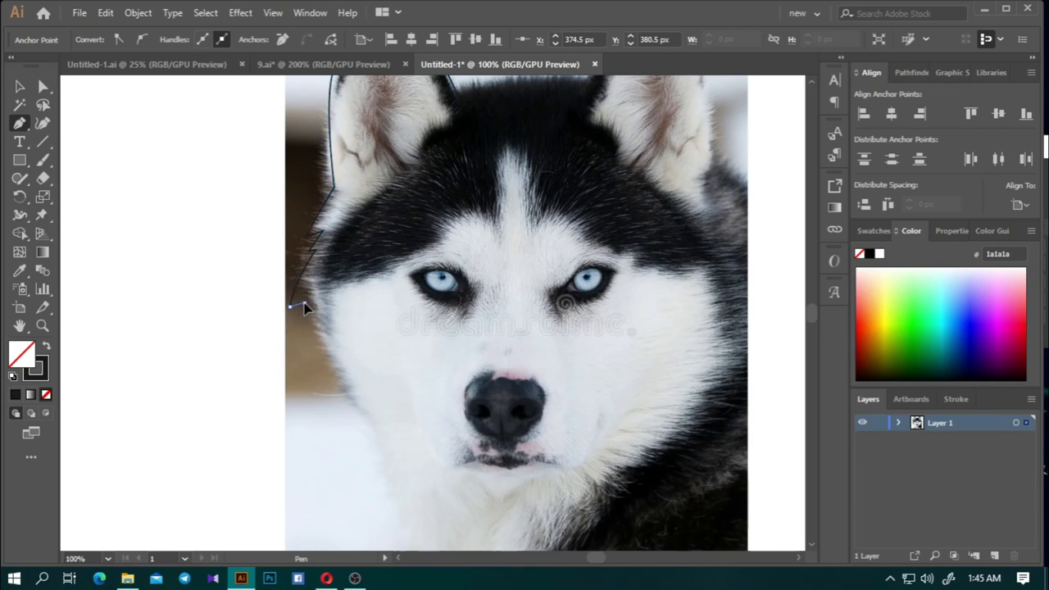
left_click(301, 305)
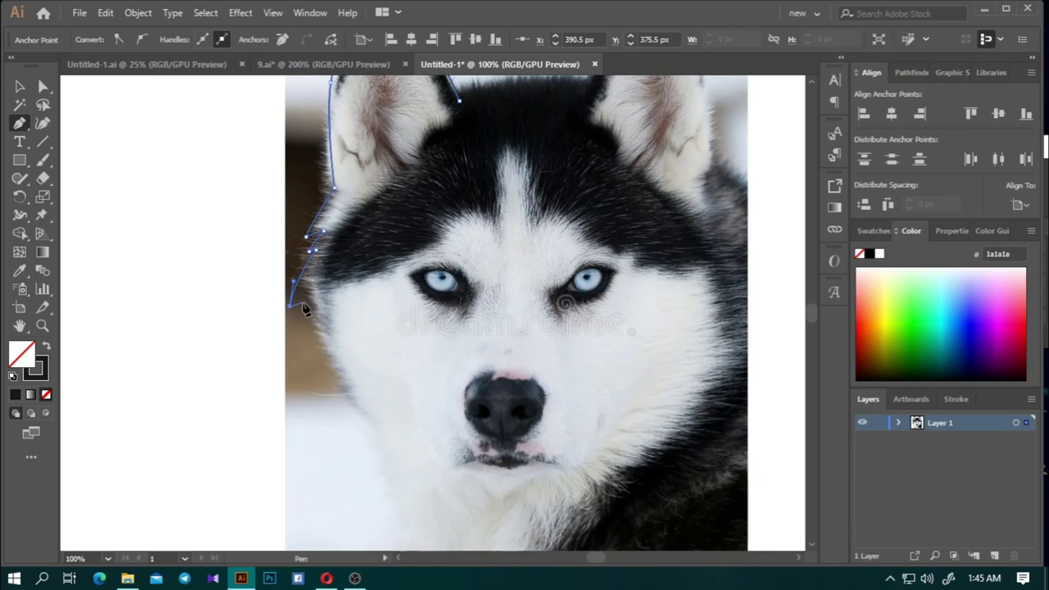
left_click(323, 383, "ctrl")
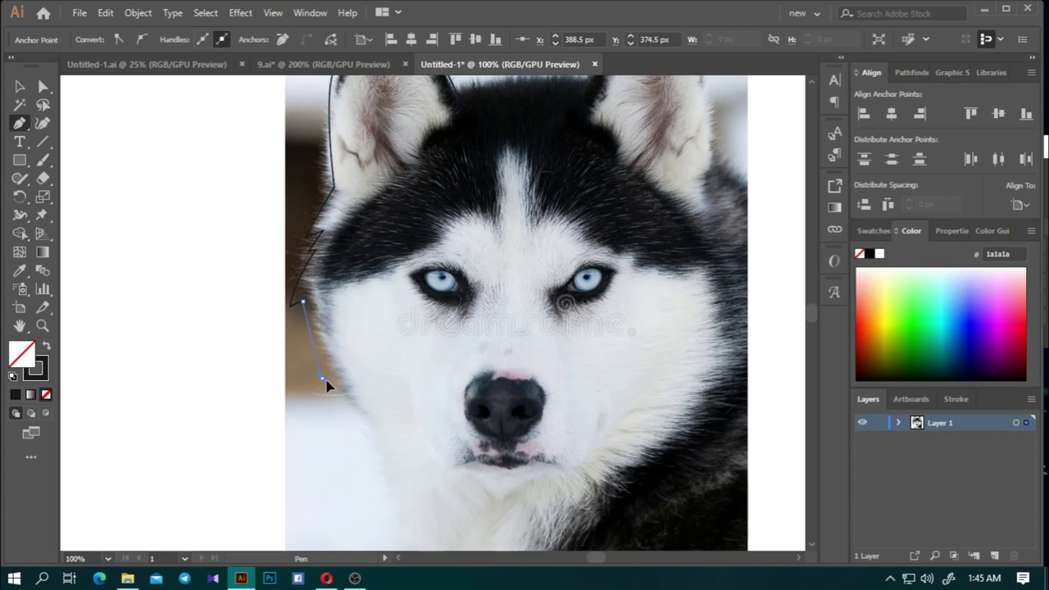
left_click_drag(308, 375, 325, 392)
left_click(311, 373, "ctrl")
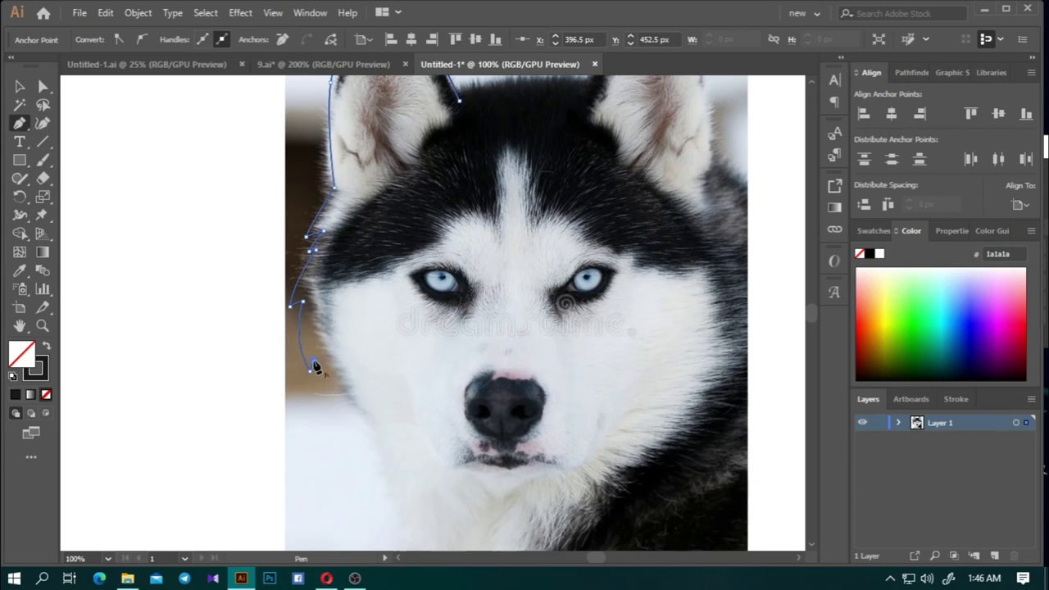
left_click(312, 366)
Curve the outline along the lower cheek and jaw fur to the chin, dropping the extra end anchor
left_click_drag(345, 422, 374, 446)
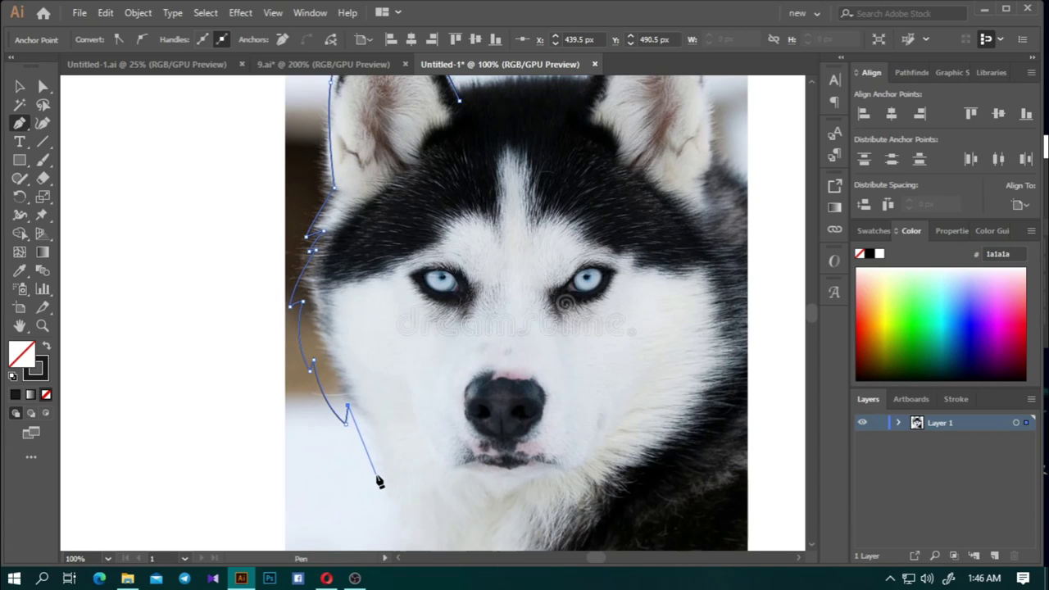
mouse_move(374, 474)
left_mouse_down()
mouse_move(402, 499)
mouse_move(397, 485)
left_mouse_up()
scroll(385, 456, "down", 1)
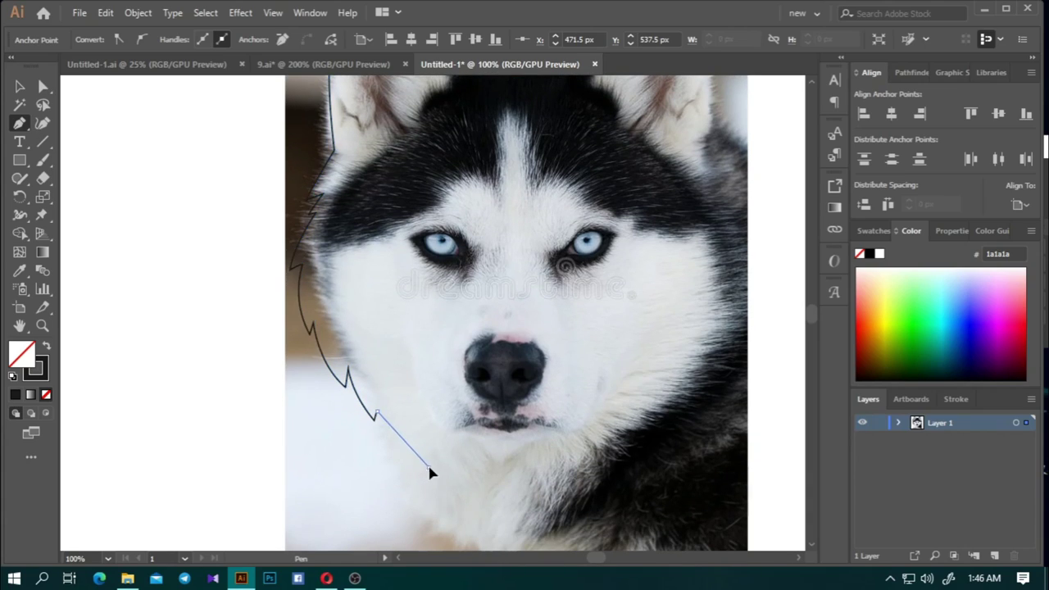
left_click_drag(427, 464, 467, 490)
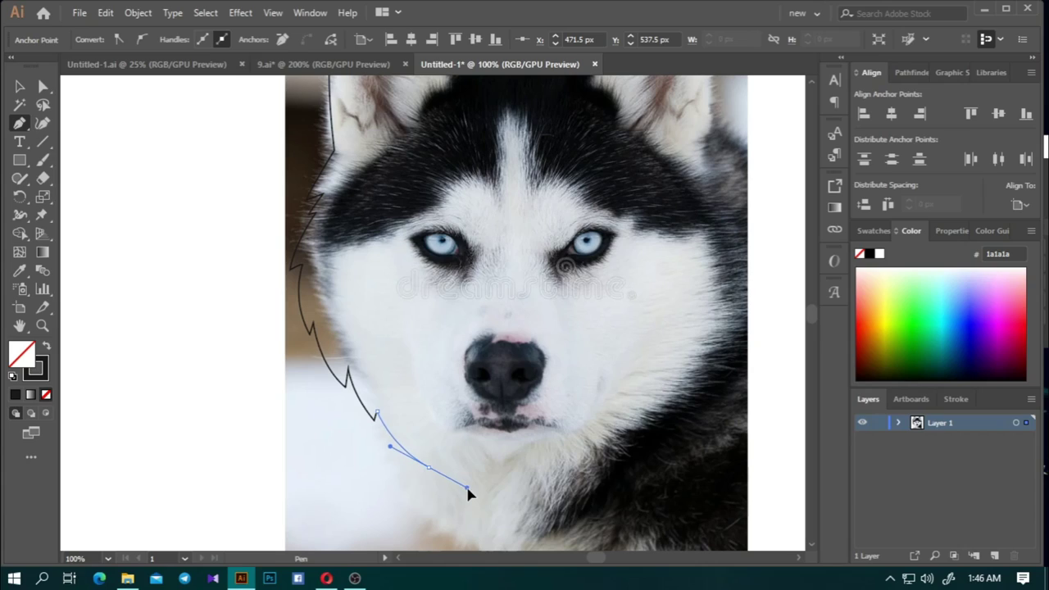
left_click(427, 467)
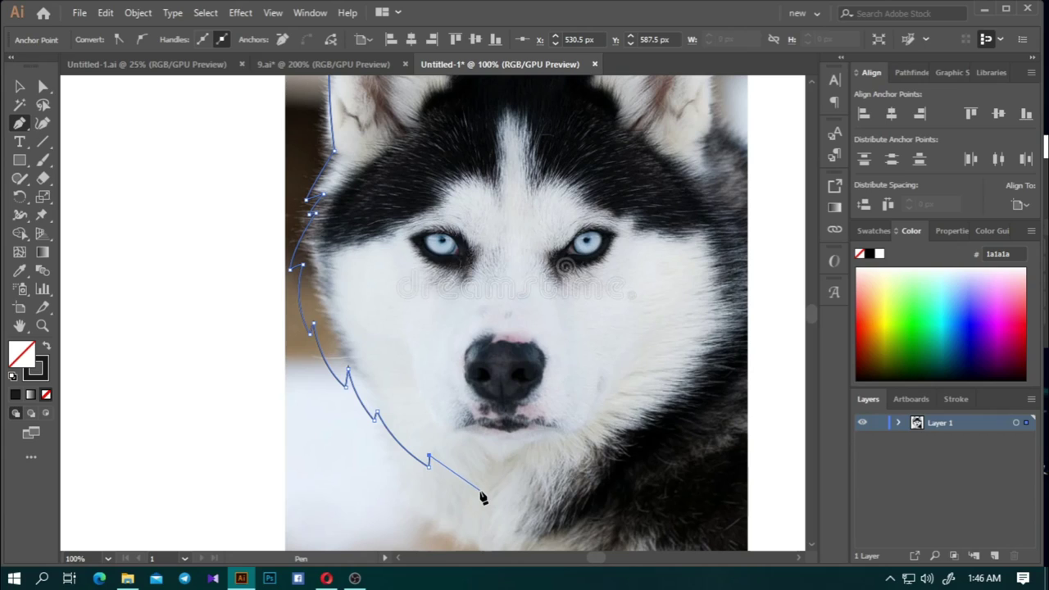
left_click_drag(495, 500, 529, 516)
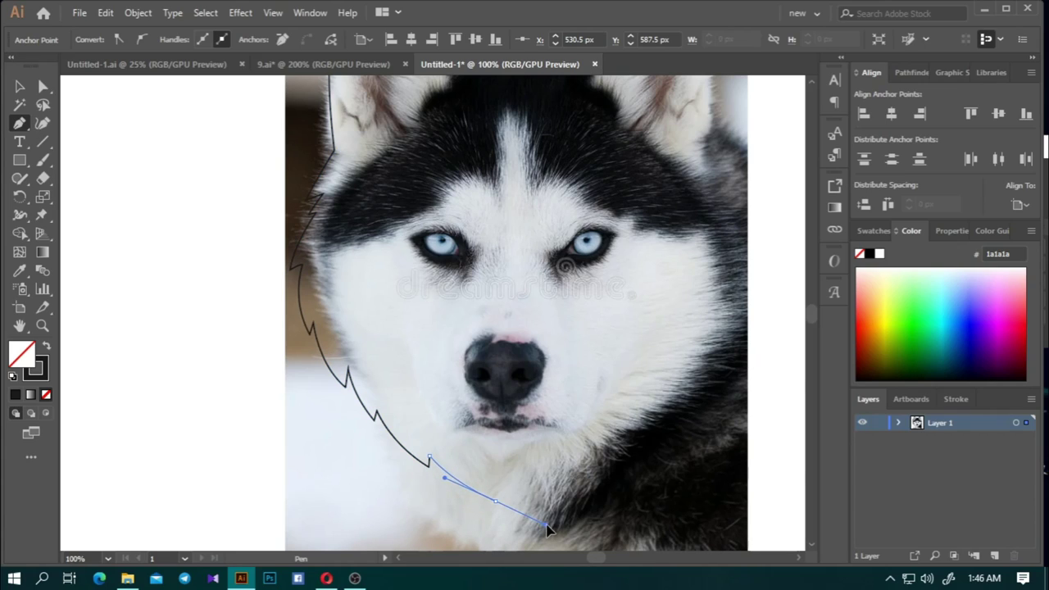
left_click(547, 529)
key("ctrl+z")
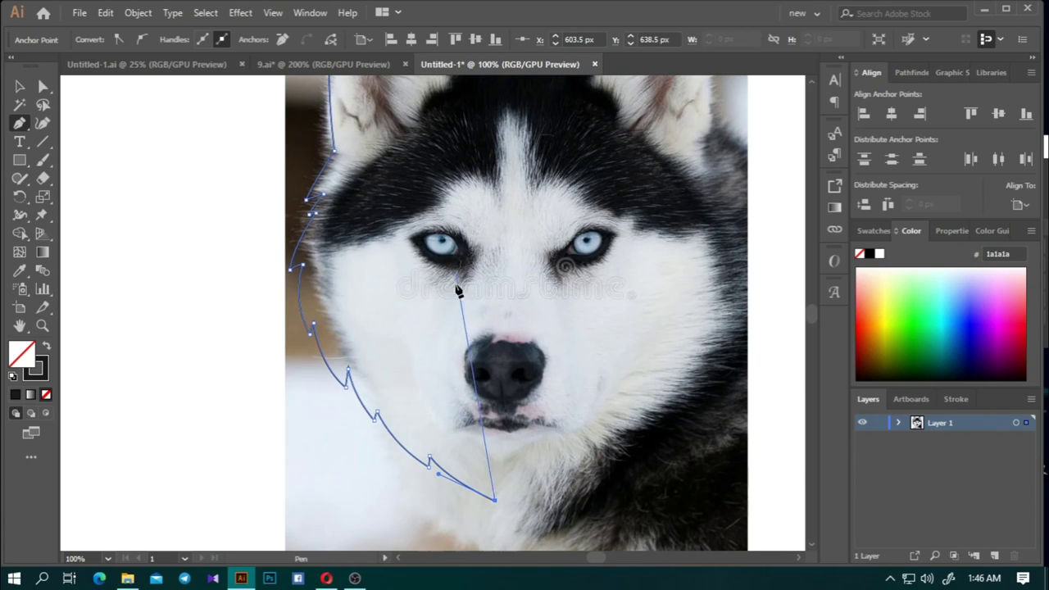
Zoom in on the chin and add a curved anchor extending the chin line
key("ctrl+minus")
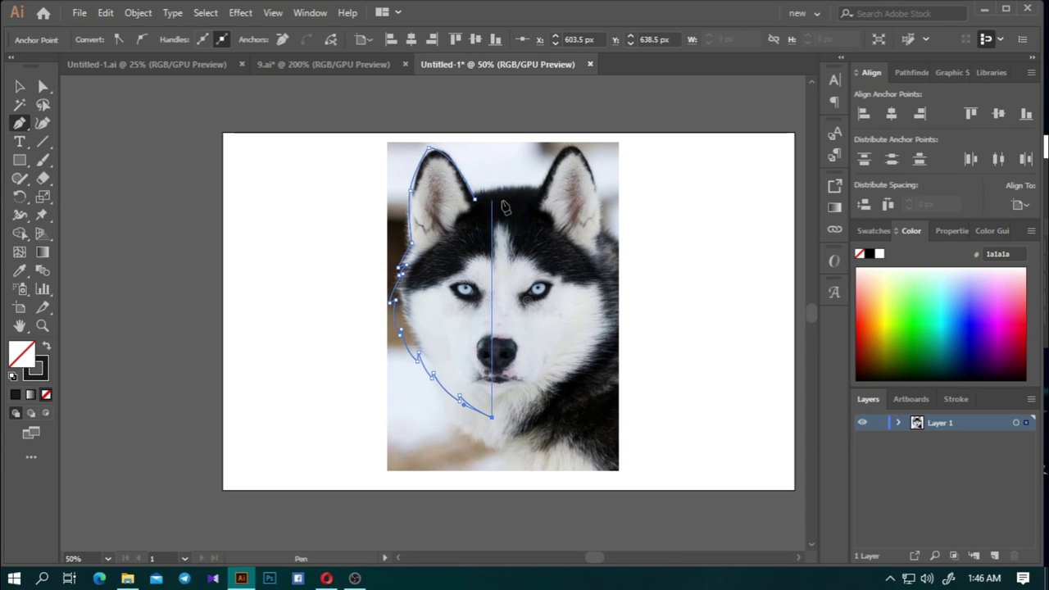
key("ctrl+plus")
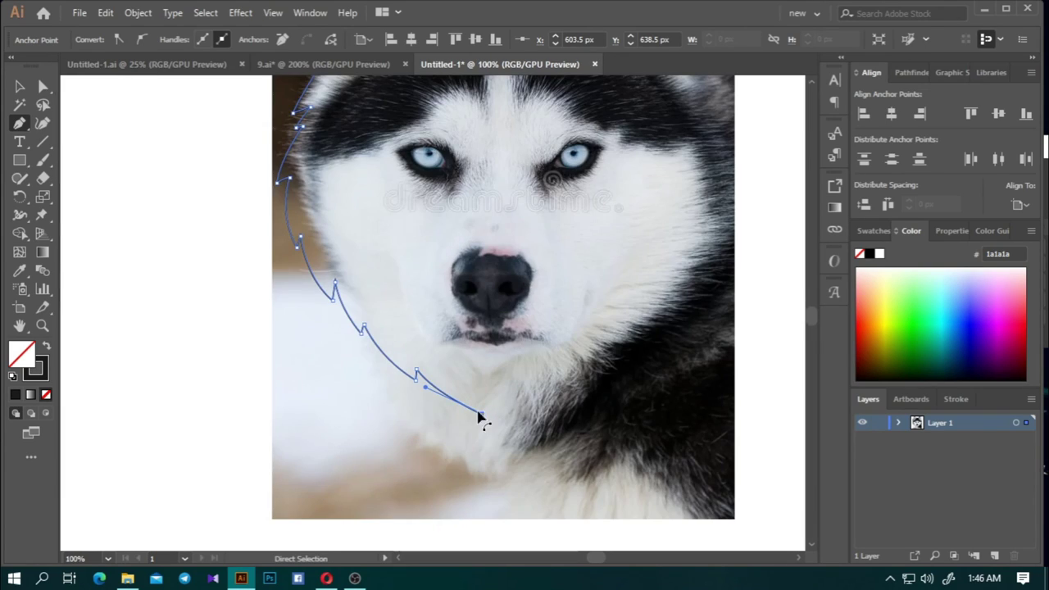
key("ctrl+minus")
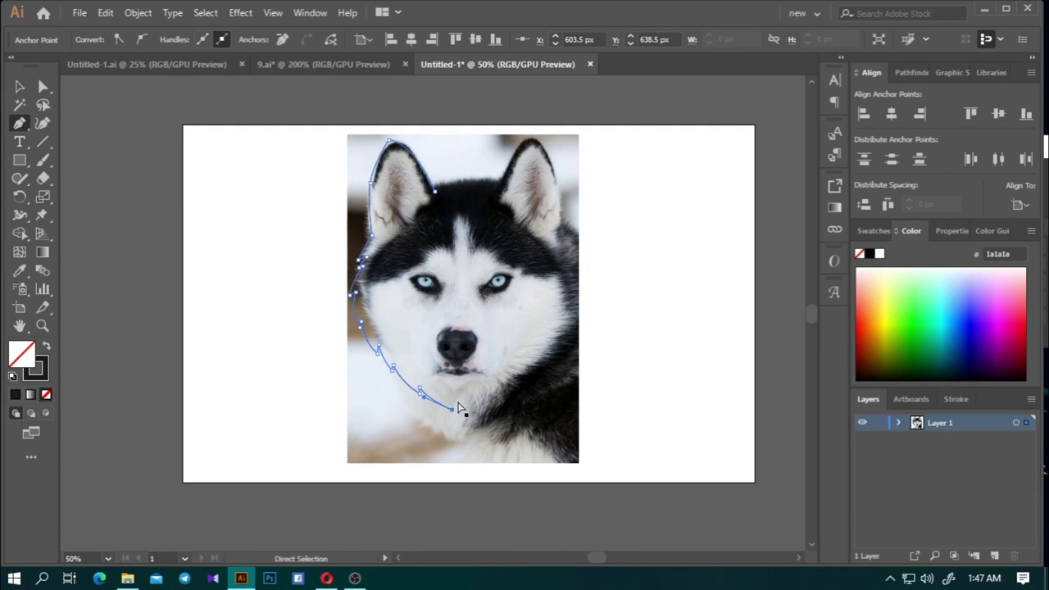
key("ctrl+plus")
key("ctrl+plus")
key("ctrl+plus")
left_click_drag(463, 407, 519, 430)
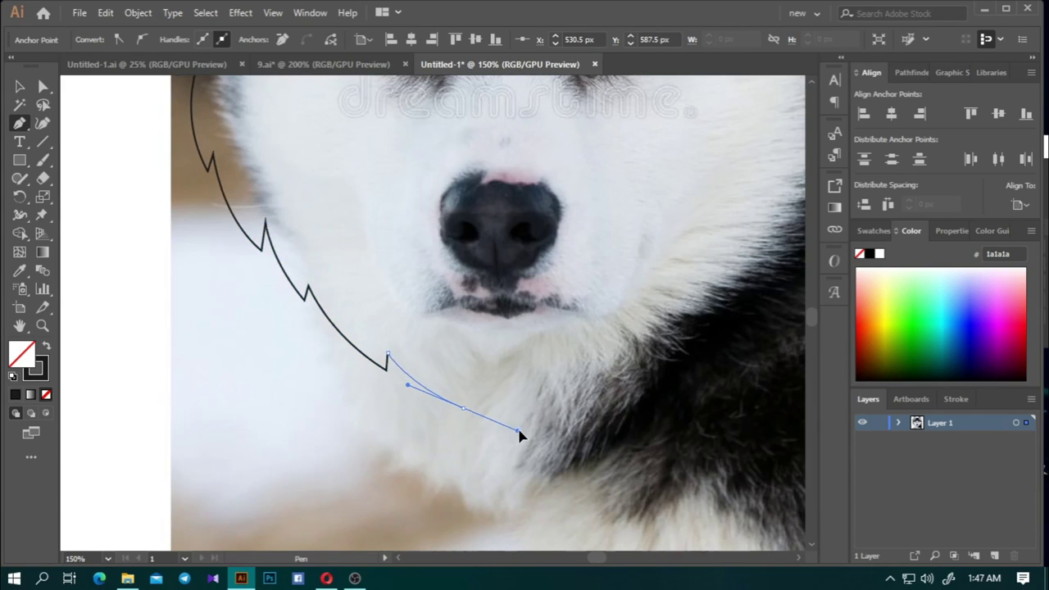
left_click(463, 408)
Re-place the chin end anchor at the face's centre line and finish the path
key("ctrl+minus")
key("ctrl+minus")
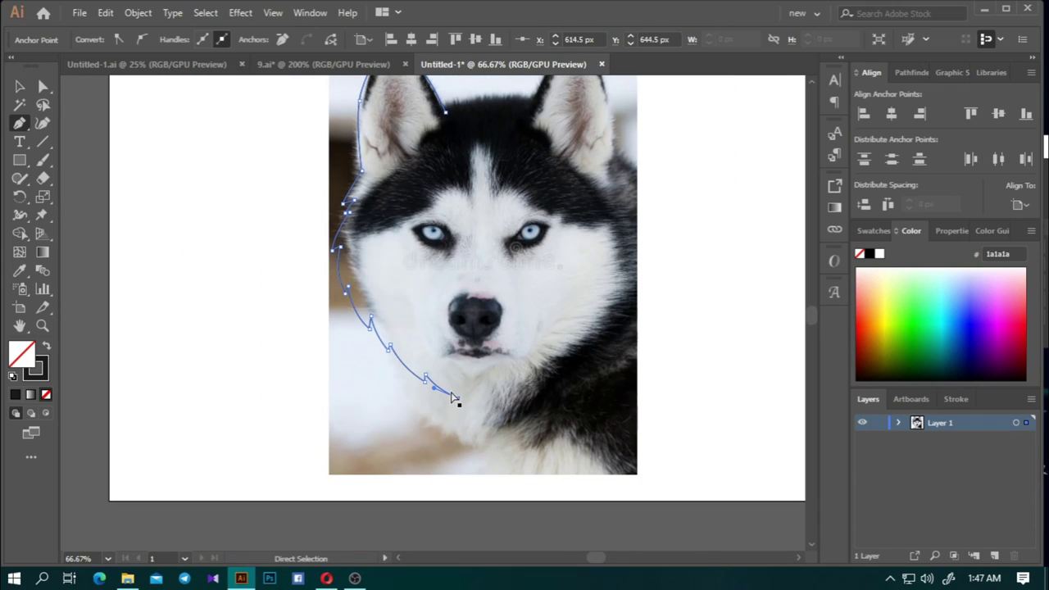
key("ctrl+z")
left_click(493, 403)
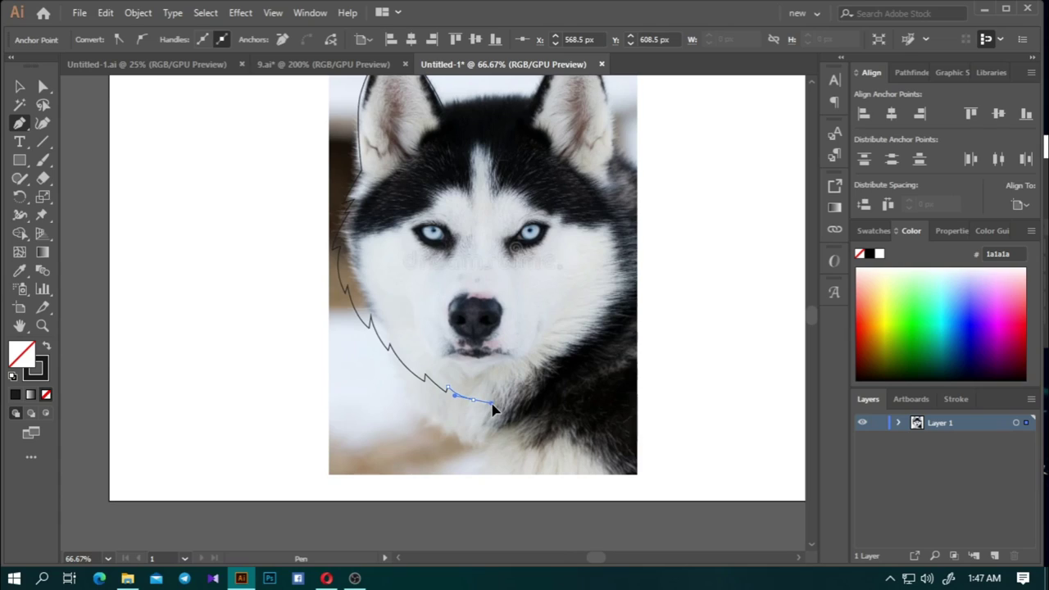
key("ctrl+z")
left_click(472, 399)
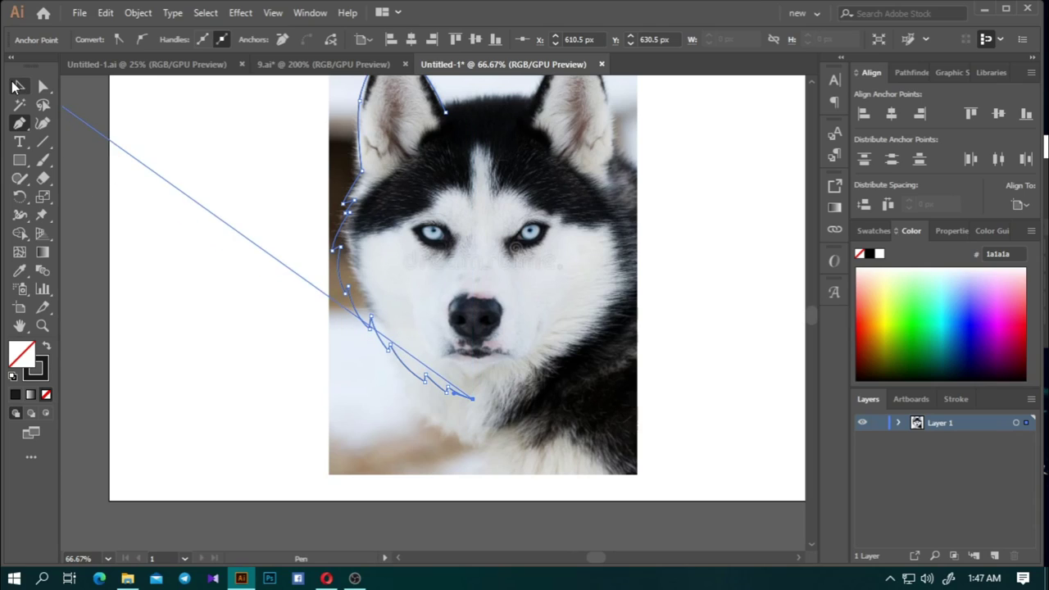
left_click(151, 218, "ctrl")
scroll(465, 338, "up", 1)
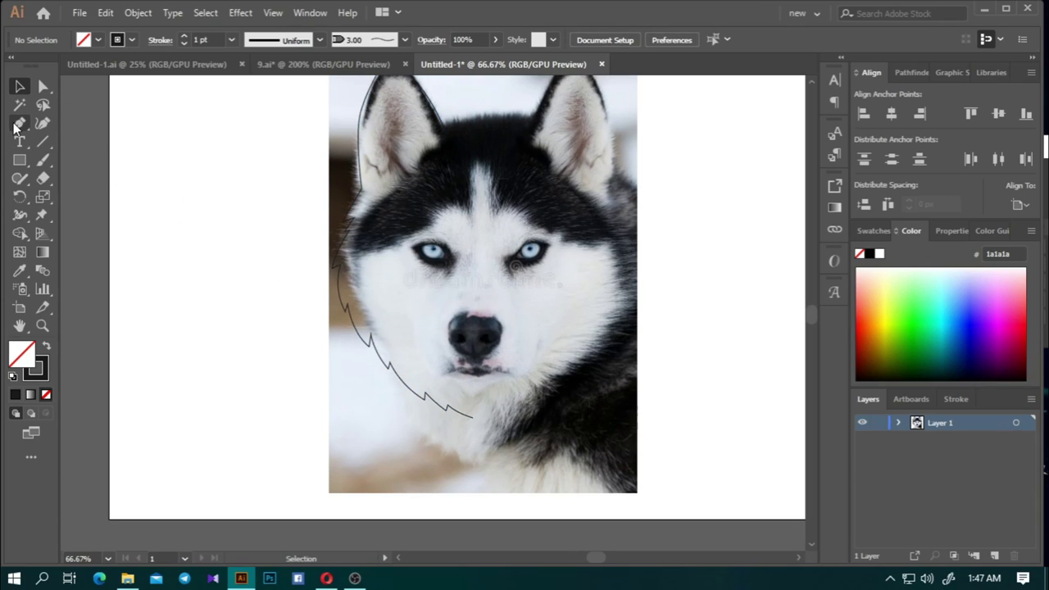
Start a new pen path at the forehead centre stripe, curving toward the left eyebrow
left_click(20, 122)
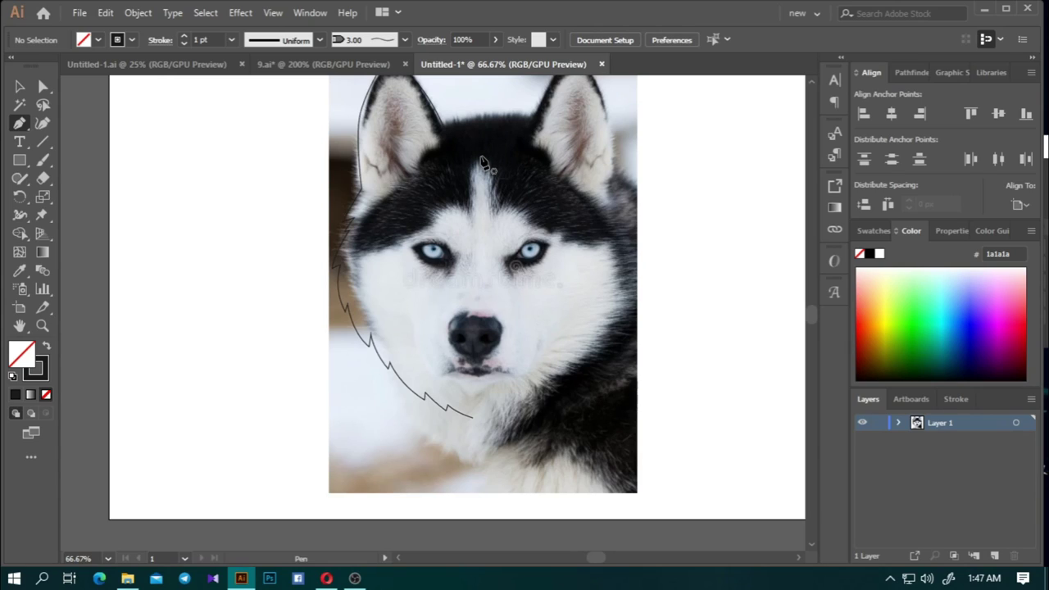
left_click(480, 157)
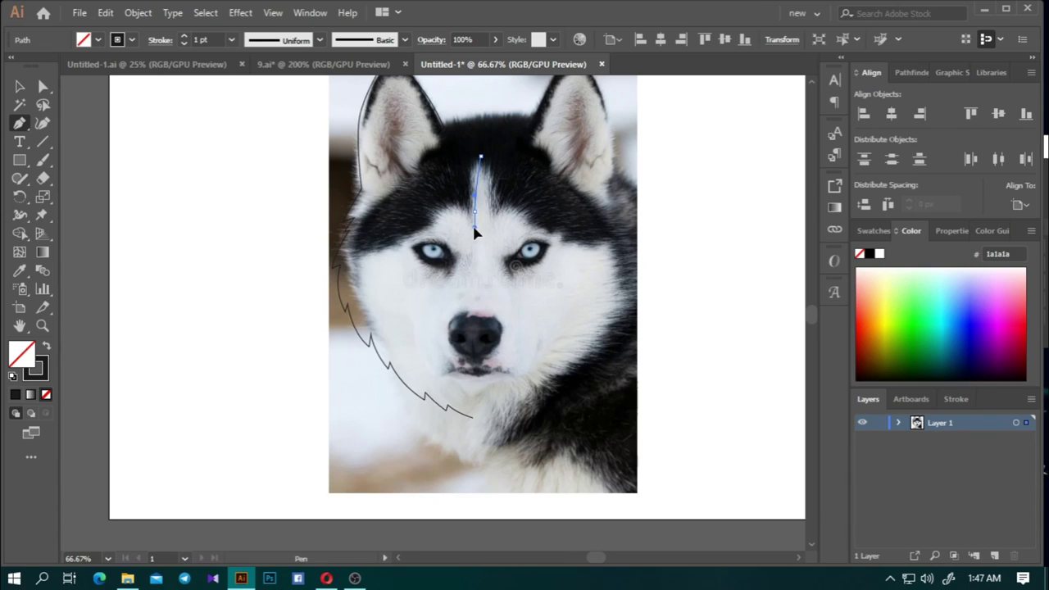
left_click_drag(474, 231, 475, 214)
scroll(471, 218, "up", 1)
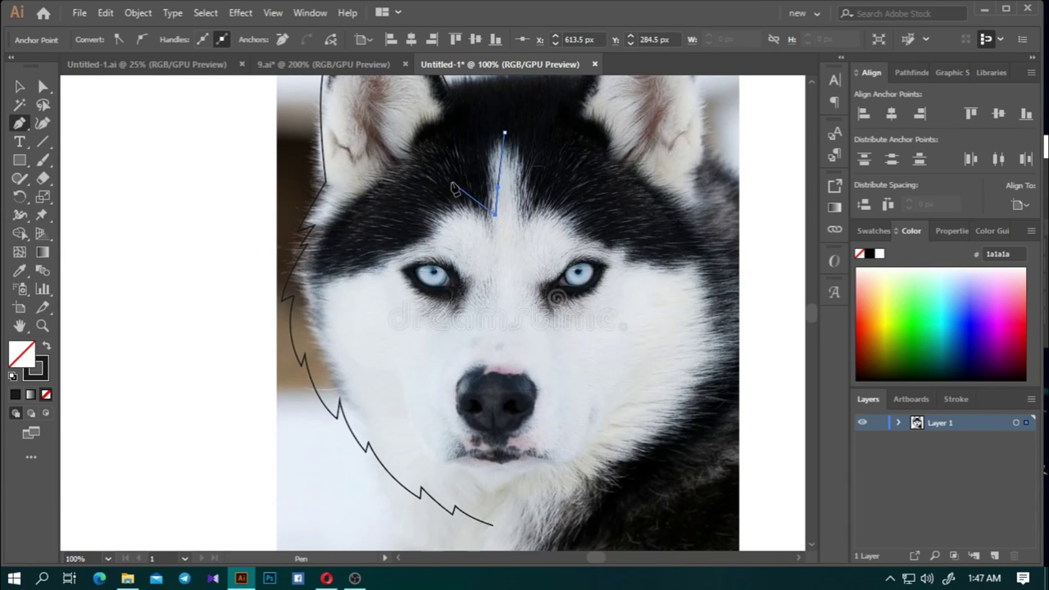
left_click(438, 177)
left_click_drag(416, 205, 406, 211)
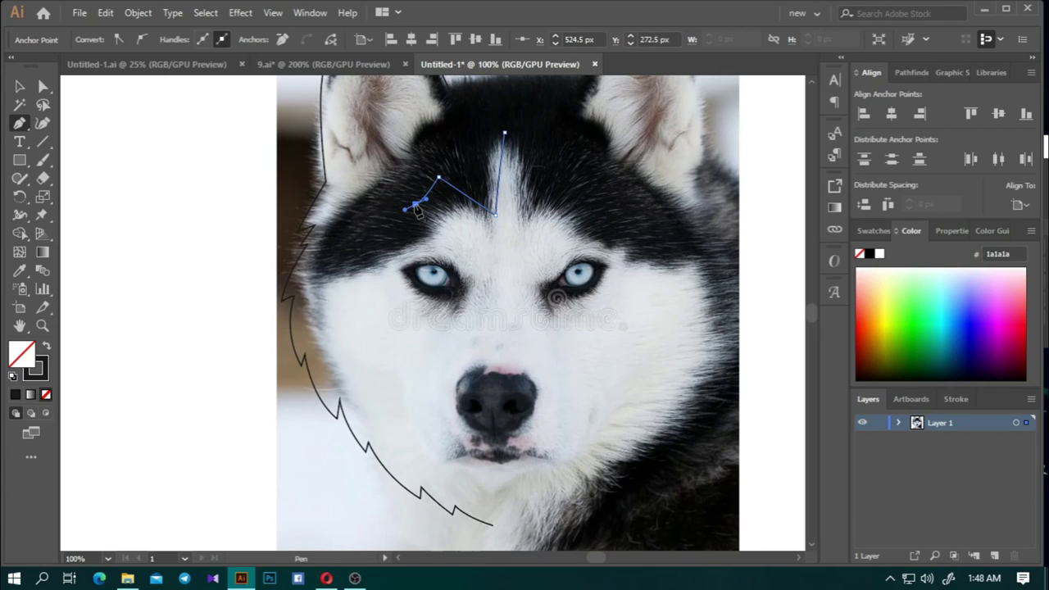
left_click(415, 204)
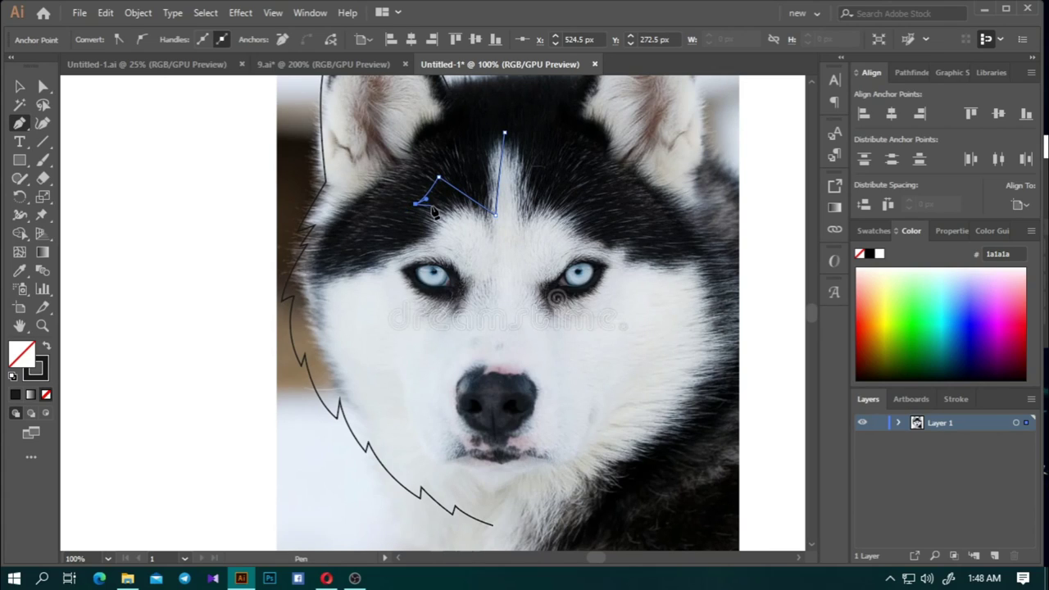
Continue the path with sharp-cornered curves above and below the left eye
left_click_drag(393, 241, 373, 245)
left_click(393, 242)
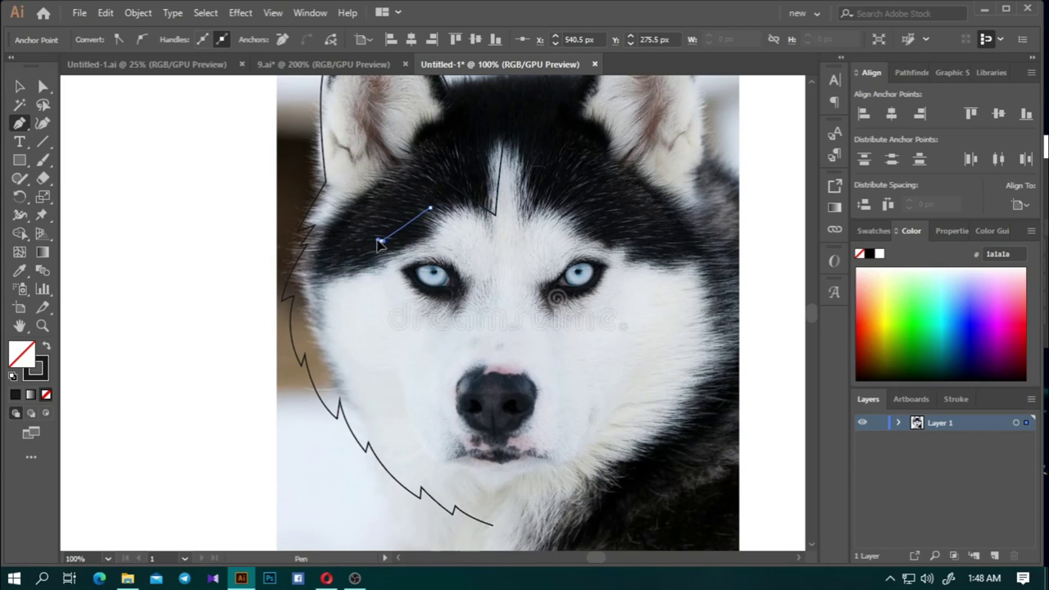
left_click_drag(381, 241, 353, 246)
left_click(381, 241)
mouse_move(390, 304)
left_mouse_down()
mouse_move(338, 256)
mouse_move(352, 264)
mouse_move(348, 233)
left_mouse_up()
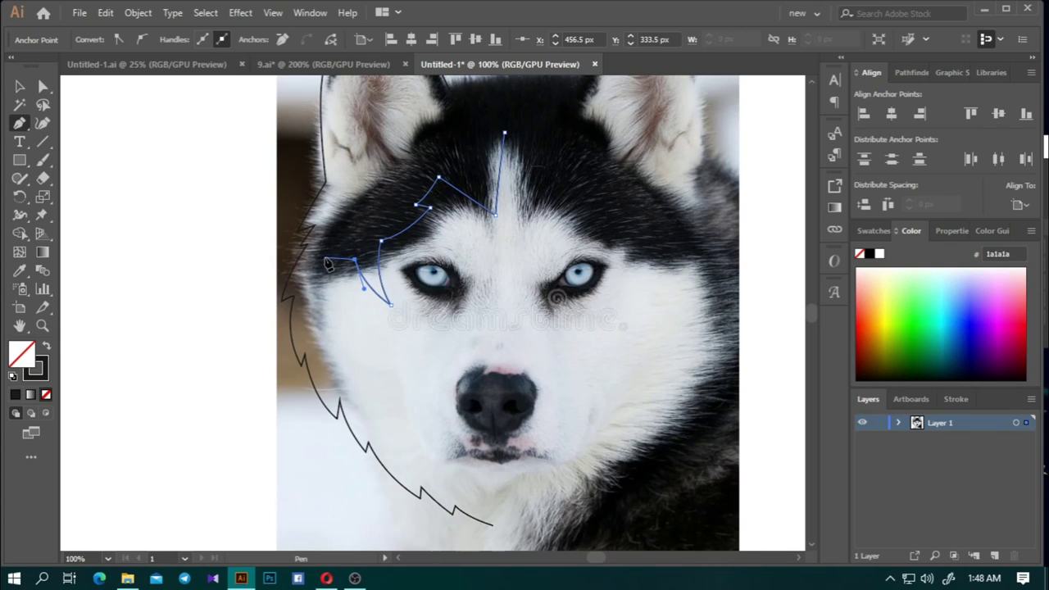
Add jagged corner points down the left cheek fur edge
left_click(327, 254)
left_click(315, 278)
left_click(334, 288)
left_click(313, 293)
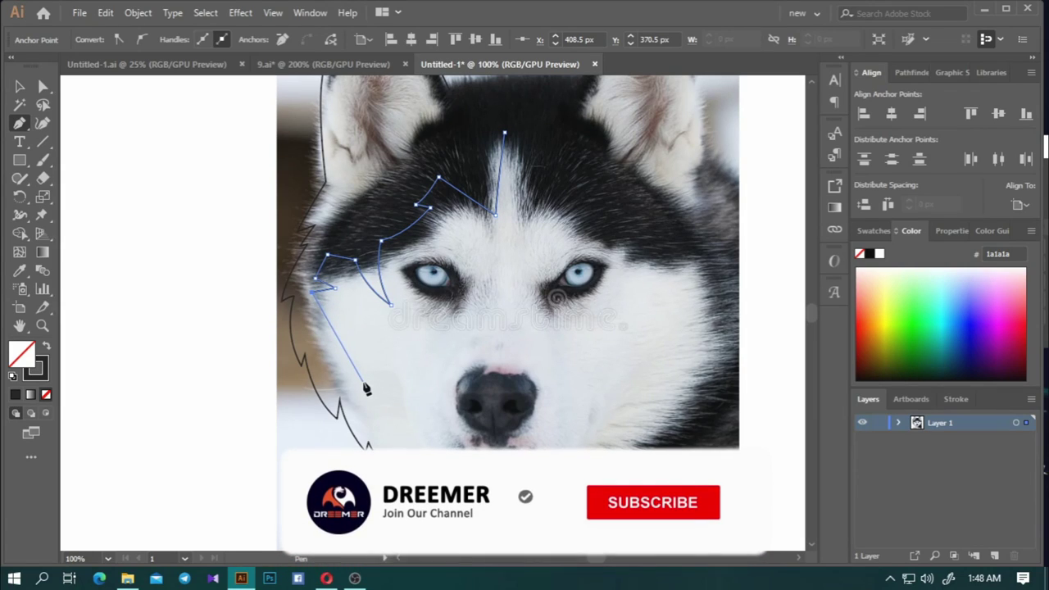
left_click(337, 359)
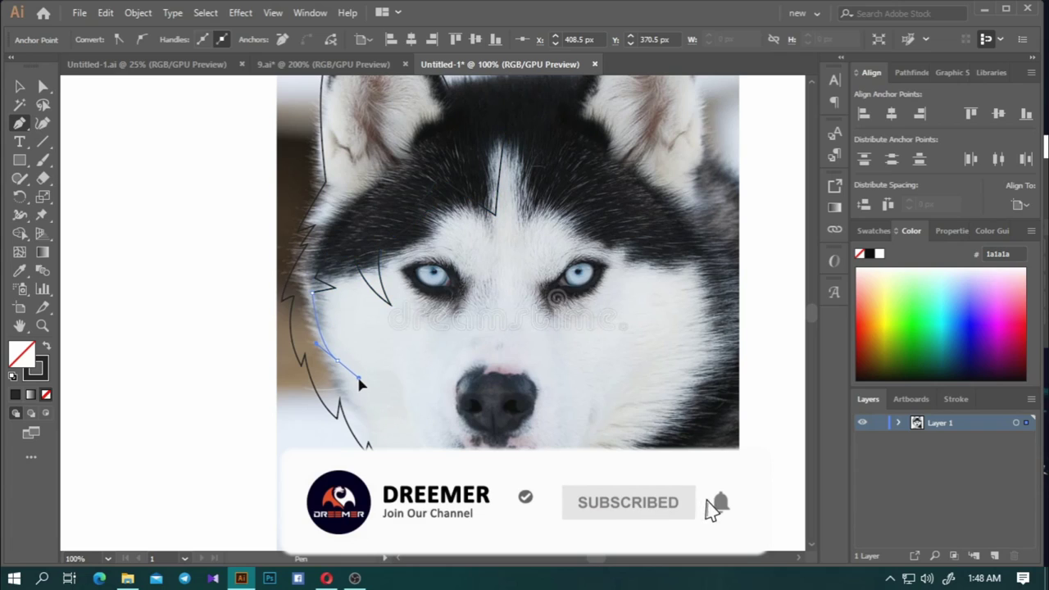
left_click(336, 358)
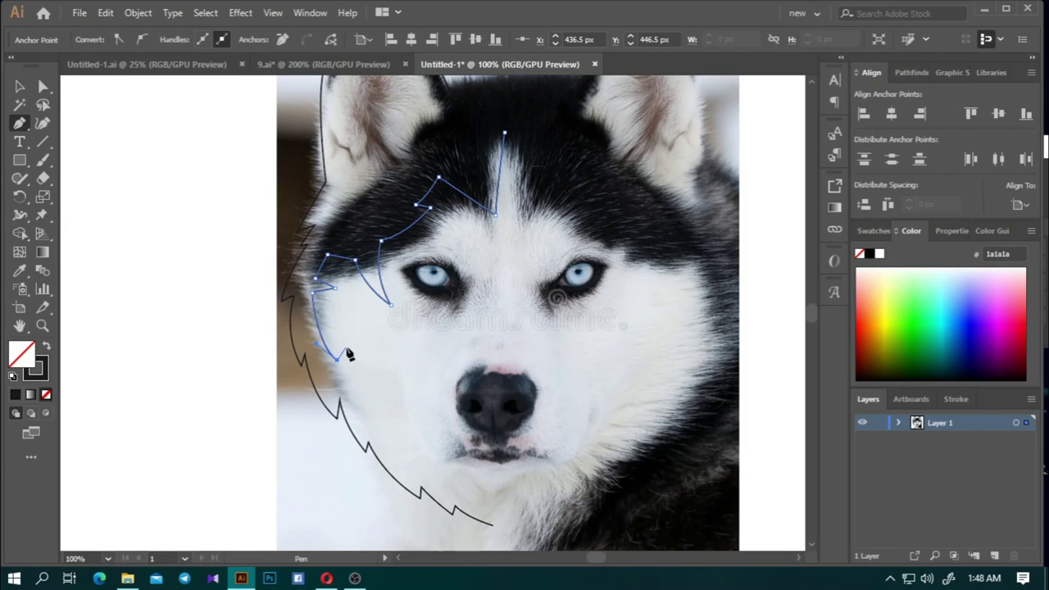
left_click(345, 347)
Finish the line with curved points at the chin and deselect it
left_click_drag(418, 461, 459, 481)
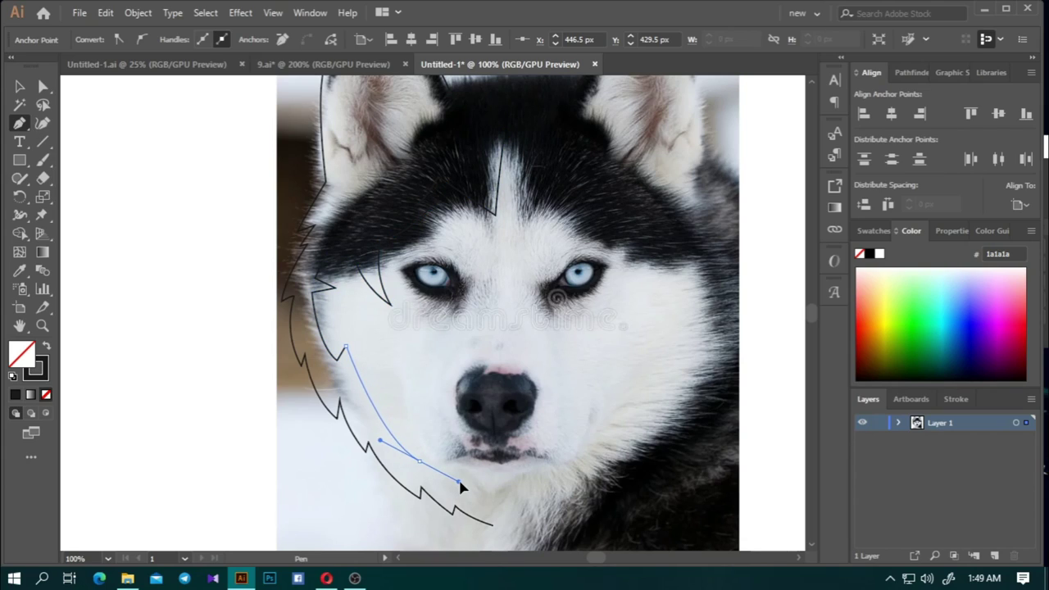
mouse_move(422, 450)
left_mouse_down()
mouse_move(469, 497)
mouse_move(458, 480)
mouse_move(516, 519)
left_mouse_up()
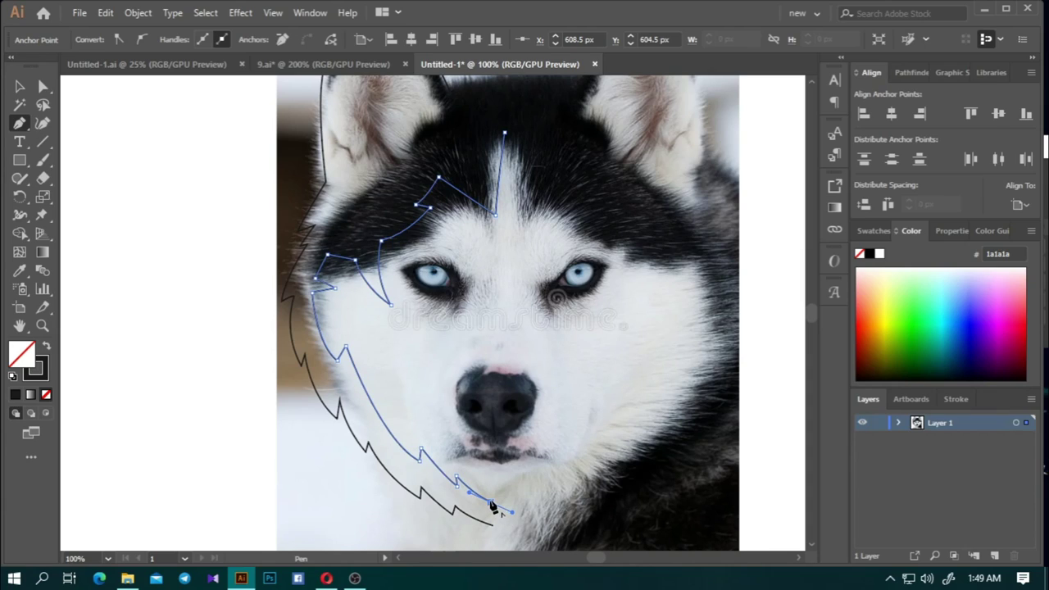
key("v")
left_click(209, 222)
Draw a closed pen shape around the left eye with a pointed tip below it
key("p")
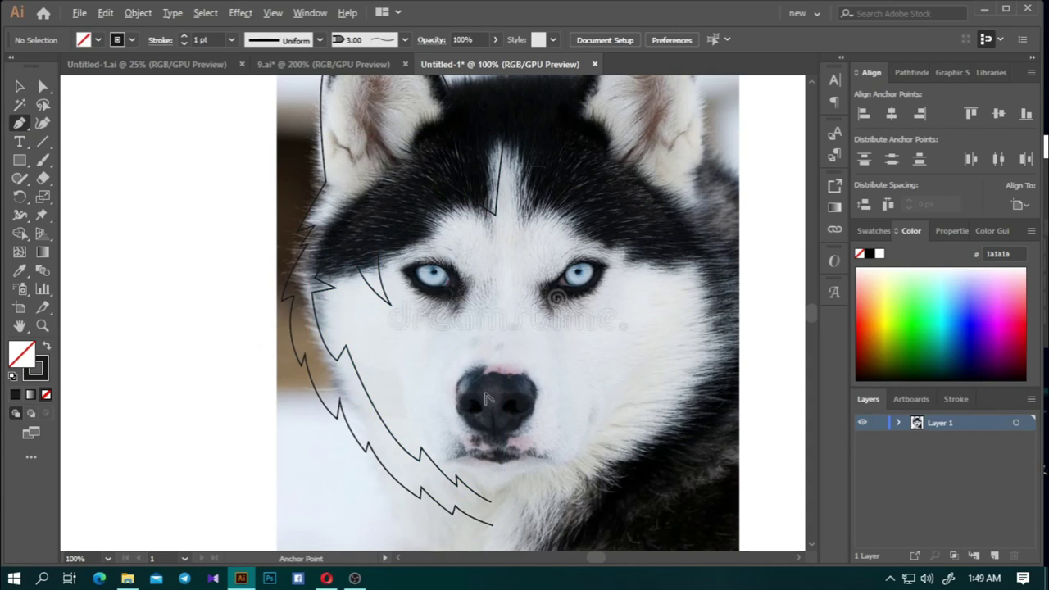
scroll(489, 399, "down", 1)
scroll(453, 296, "up", 2)
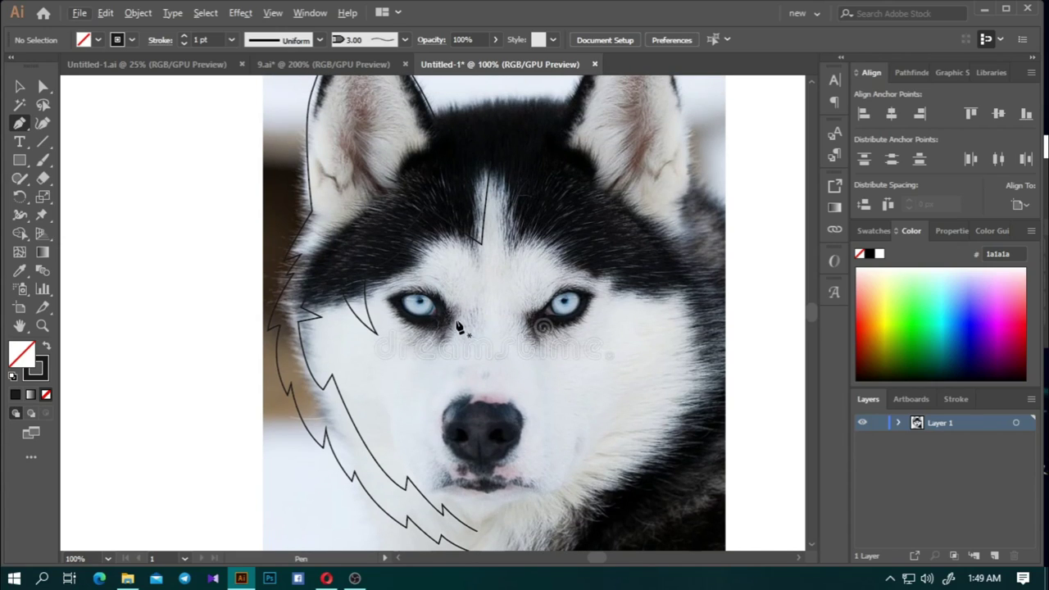
scroll(422, 283, "up", 1)
scroll(429, 310, "down", 2)
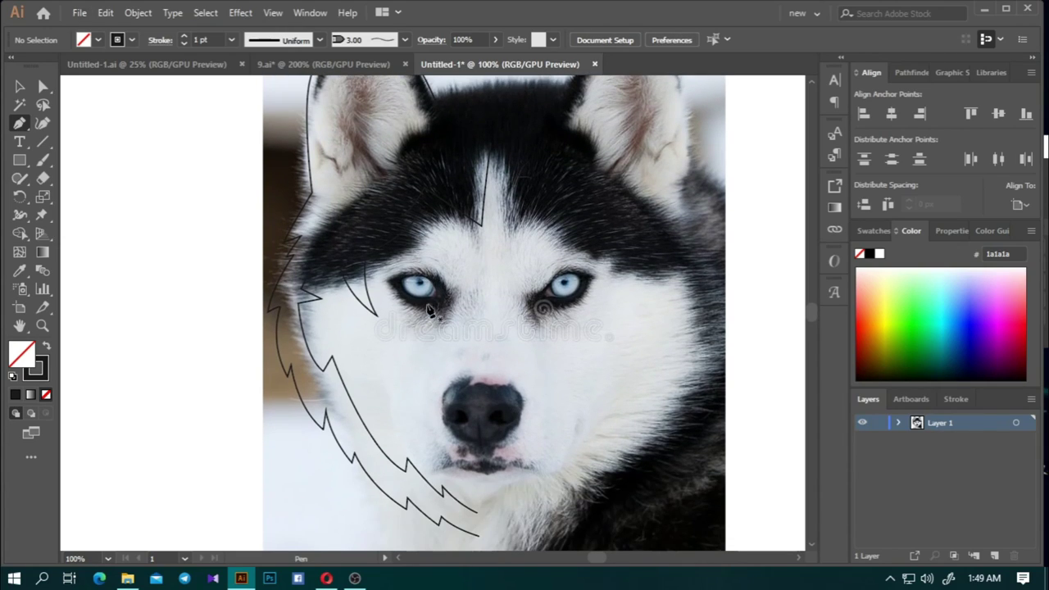
left_click(420, 253)
left_click_drag(460, 286, 475, 310)
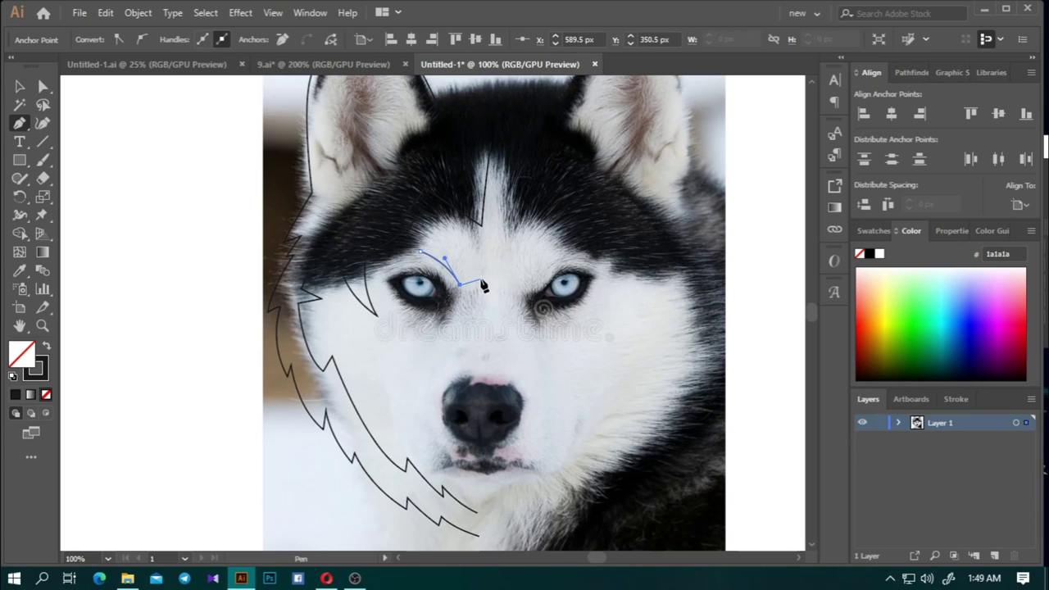
left_click(482, 281)
left_click(442, 336)
mouse_move(441, 337)
left_mouse_down()
mouse_move(439, 348)
mouse_move(432, 303)
mouse_move(384, 251)
mouse_move(423, 281)
left_mouse_up()
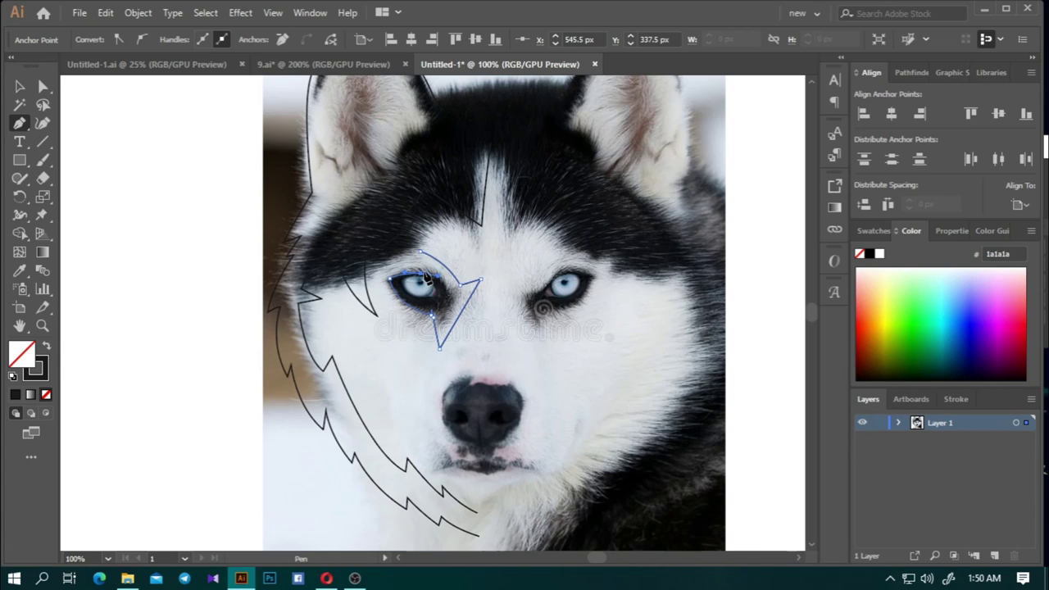
left_click(420, 253)
With Direct Selection, reshape the curve along the eye's edge
key("a")
scroll(423, 259, "up", 3, "alt")
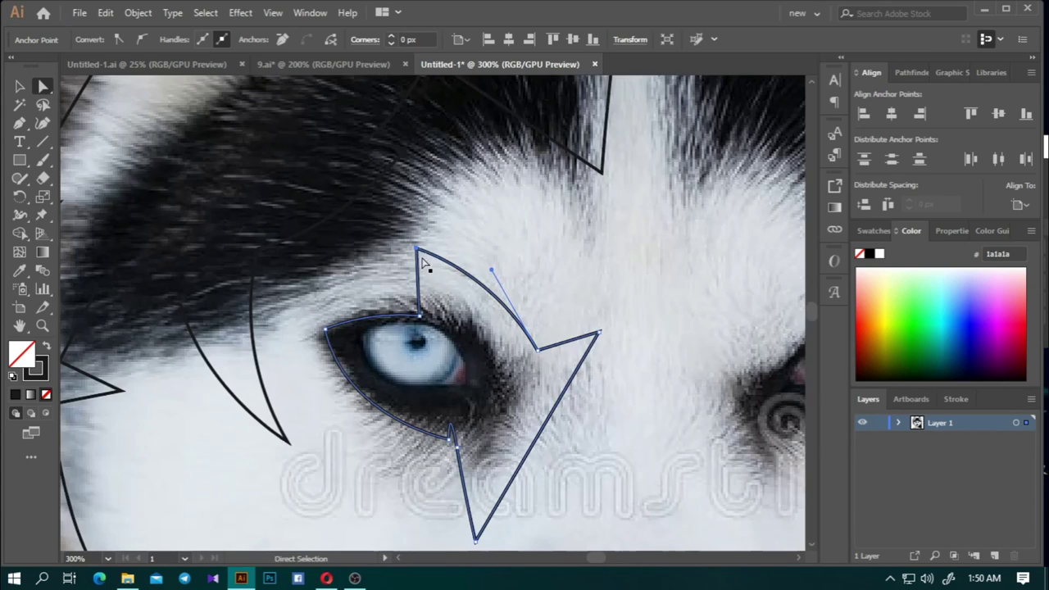
scroll(503, 465, "down", 2)
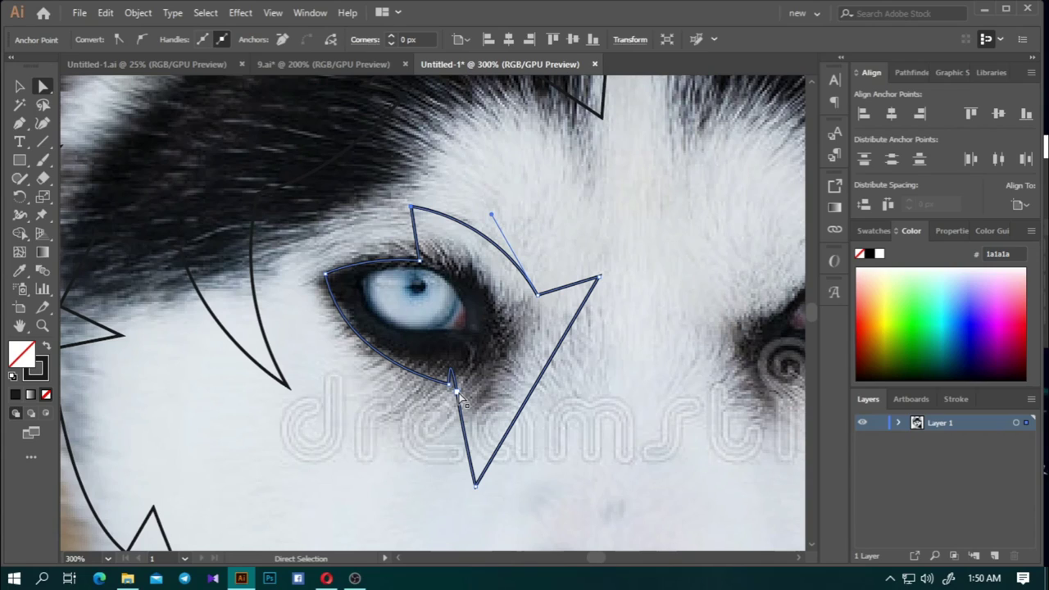
left_click(456, 385)
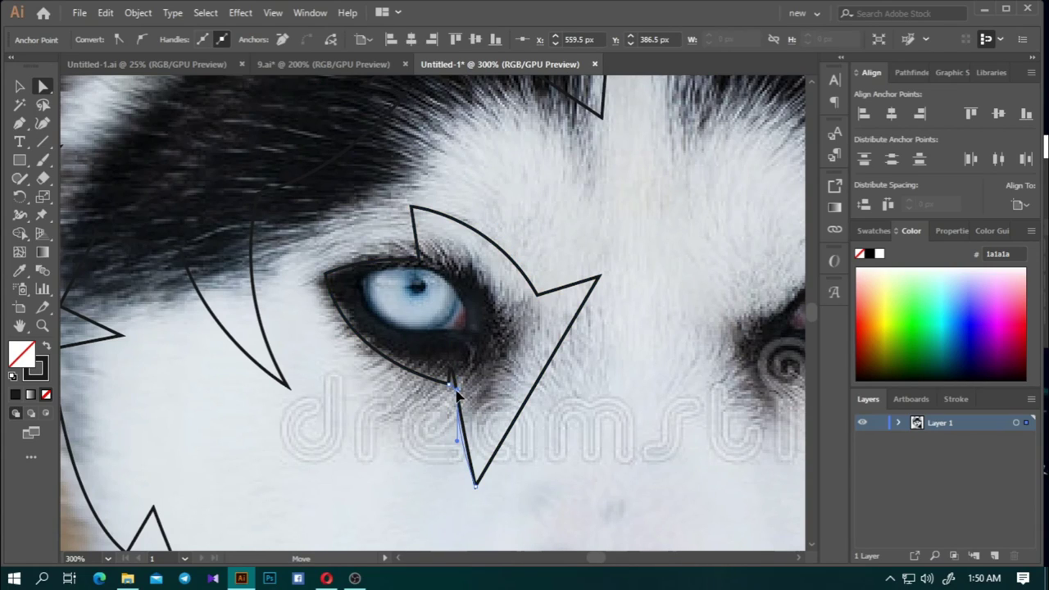
left_click(477, 387)
key("ctrl+z")
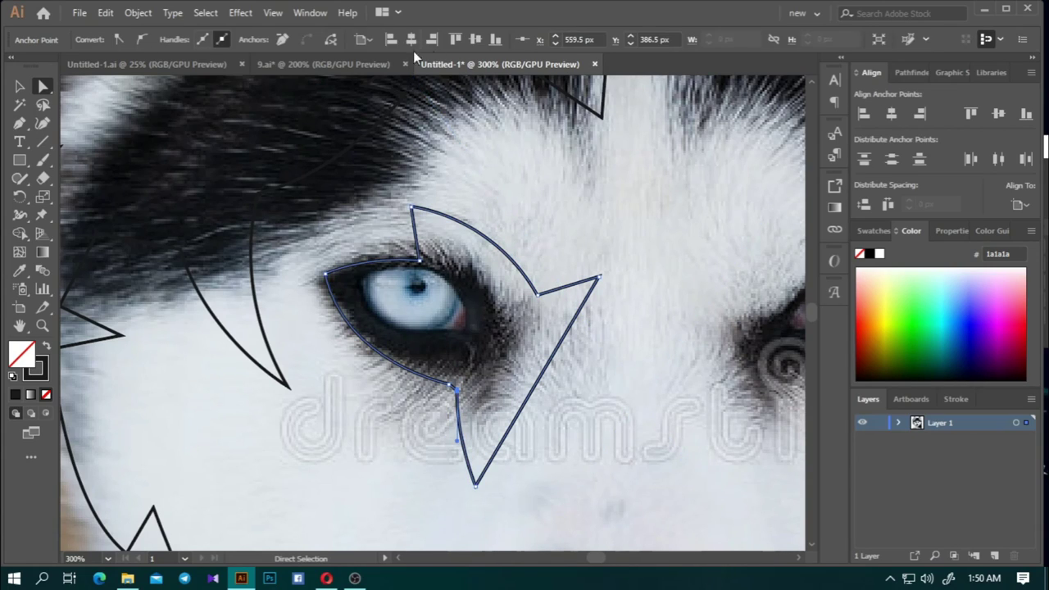
key("ctrl+shift+a")
key("ctrl+0")
scroll(433, 364, "up", 3)
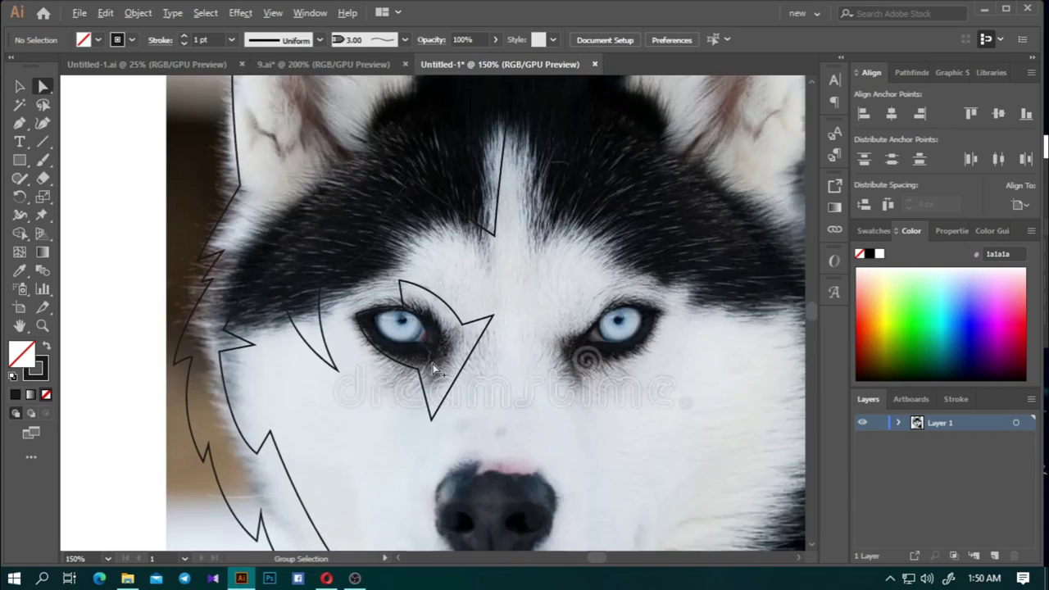
left_click_drag(417, 372, 340, 362)
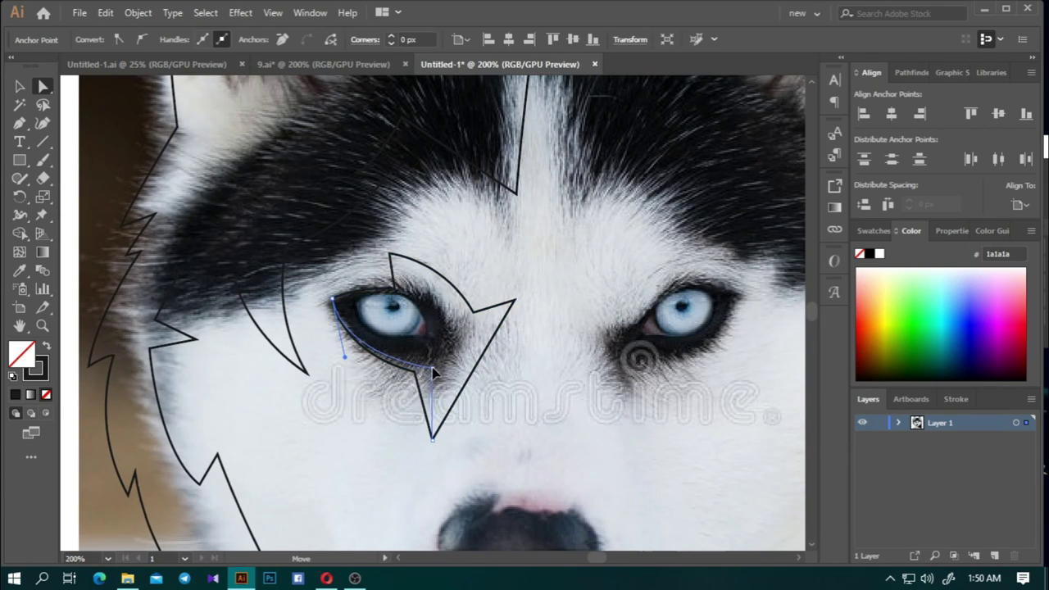
Adjust the triangular tip's bottom and upper points and bend its curve
left_click(435, 431)
left_click_drag(435, 424, 434, 422)
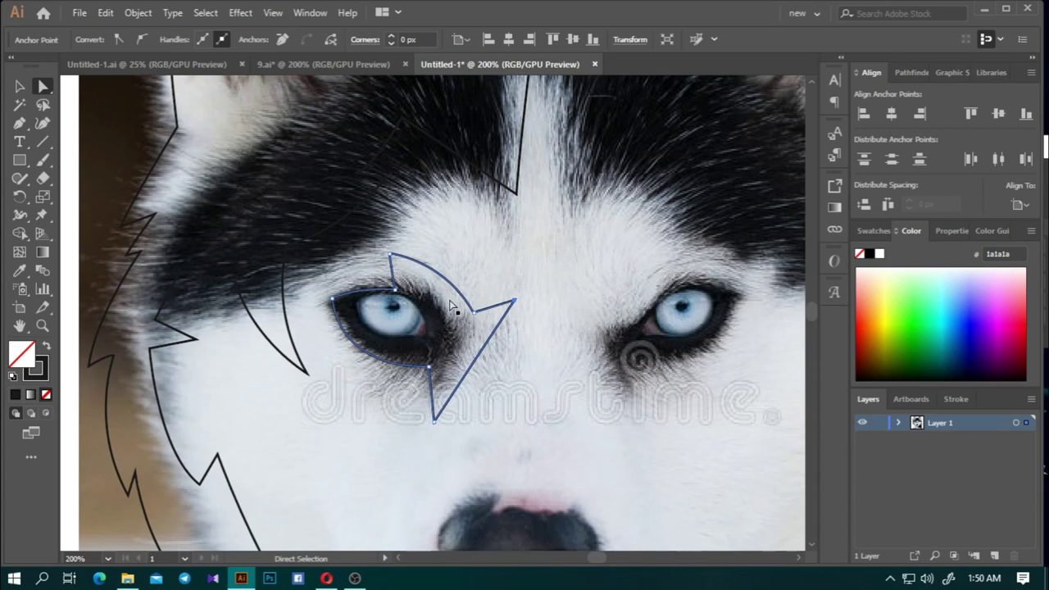
left_click_drag(473, 311, 455, 325)
mouse_move(438, 283)
left_mouse_down()
mouse_move(432, 262)
mouse_move(406, 291)
left_mouse_up()
left_click(391, 259)
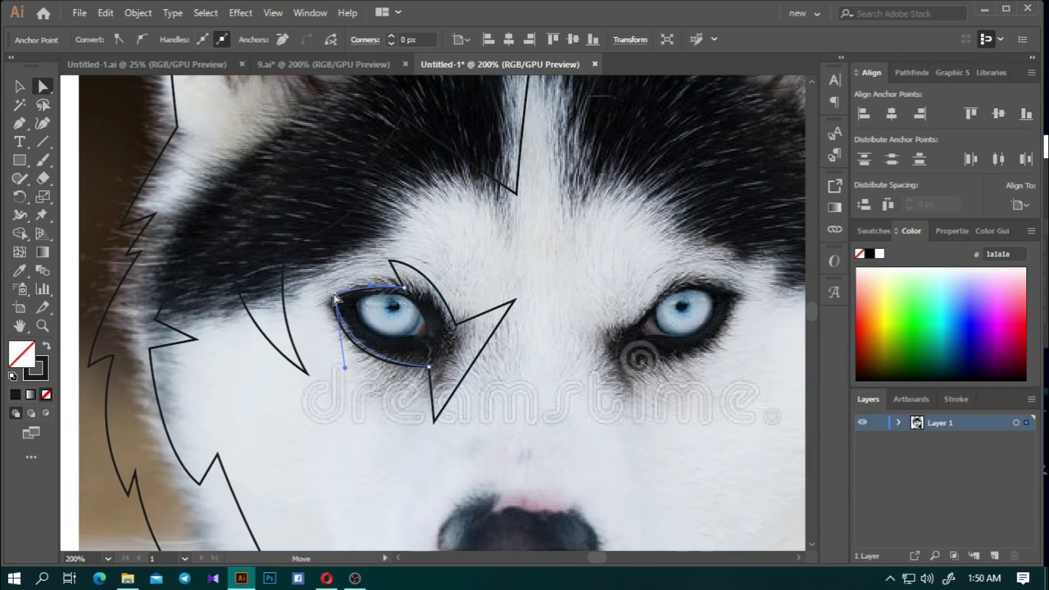
left_click(476, 257)
key("ctrl+0")
left_click(517, 306)
Zoom back to 100% and select the eye-triangle shape
key("ctrl+plus")
key("ctrl+plus")
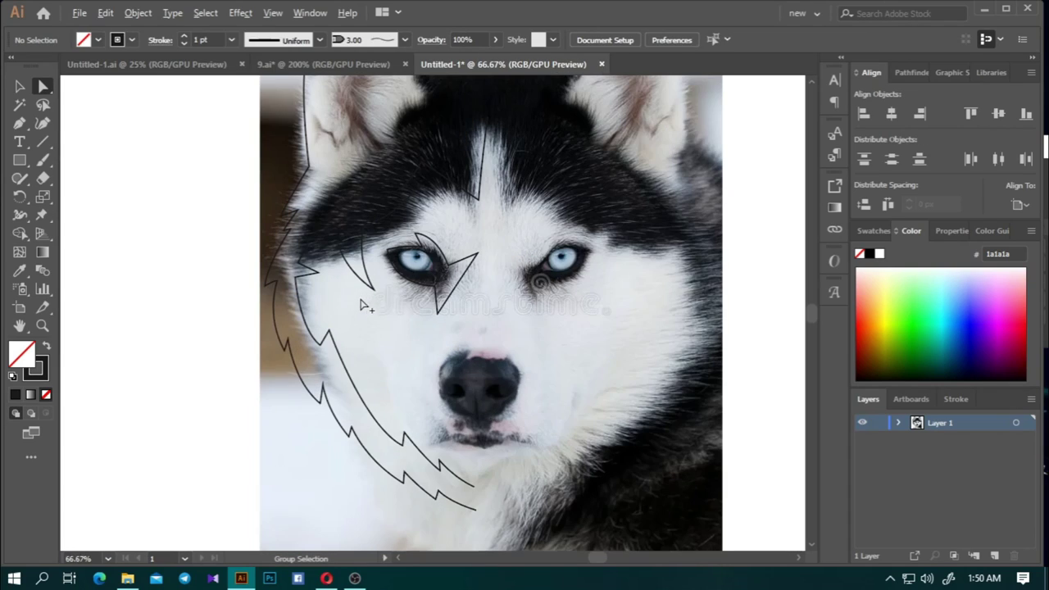
key("ctrl+plus")
scroll(261, 172, "down", 1)
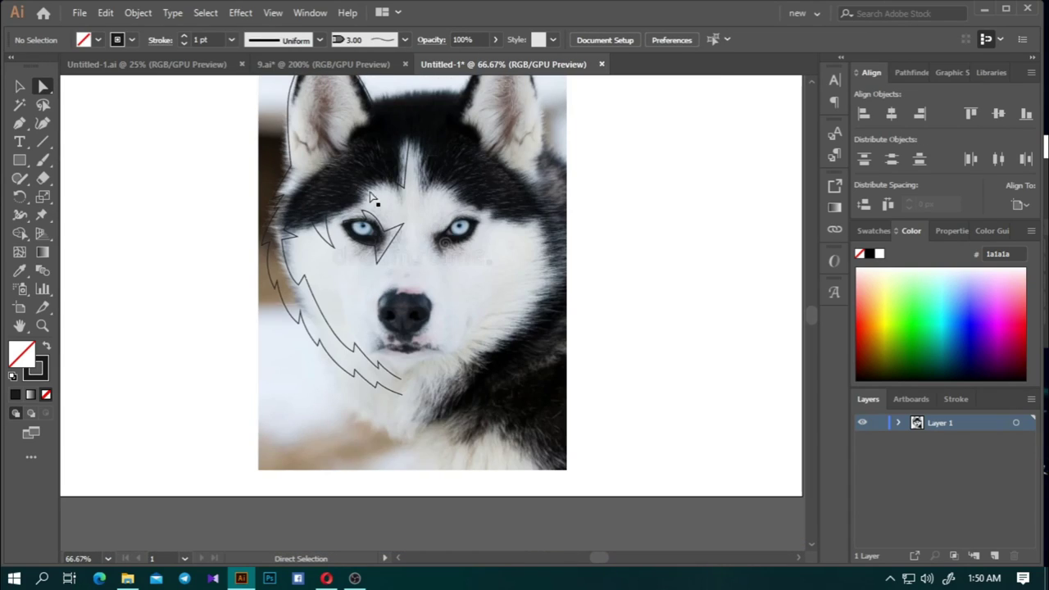
scroll(373, 205, "up", 1)
left_click(421, 234)
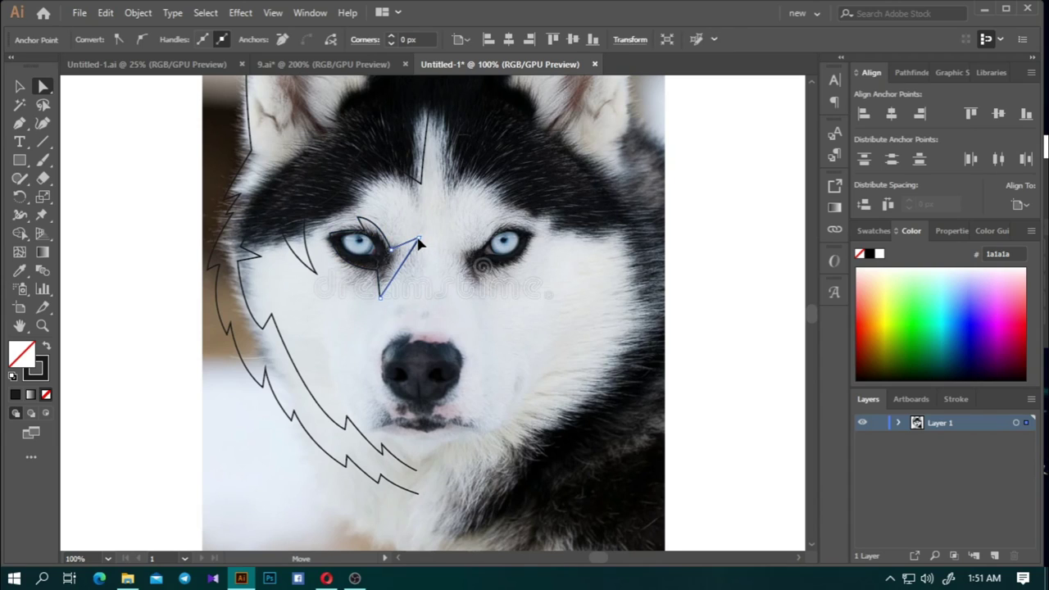
scroll(517, 263, "down", 3)
Show rulers and place a vertical guide through the nose centre
left_click(517, 263)
key("ctrl+1")
key("p")
scroll(293, 273, "up", 1)
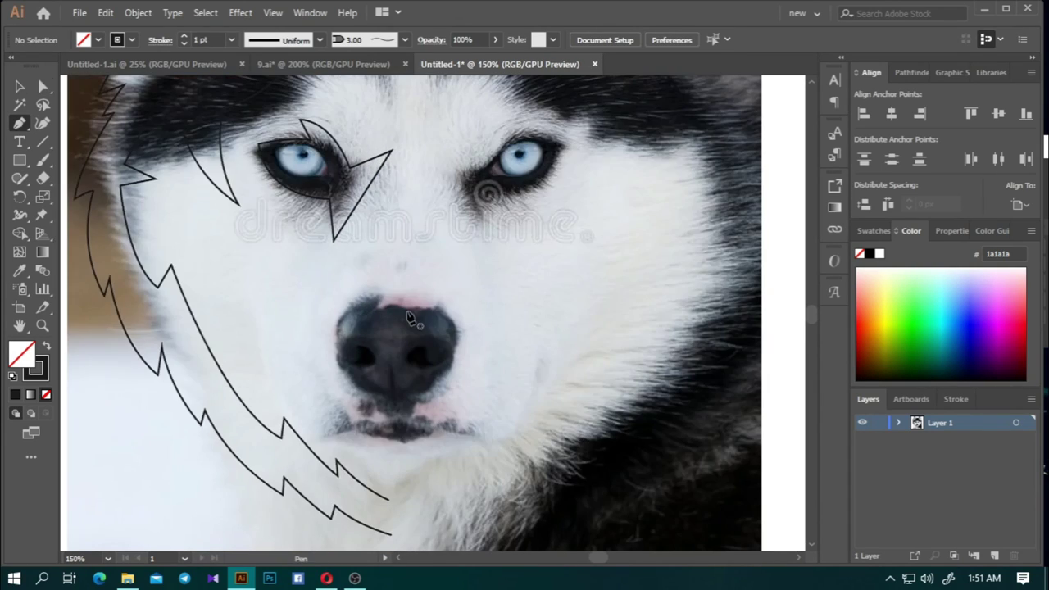
scroll(407, 313, "down", 1)
scroll(408, 314, "up", 1)
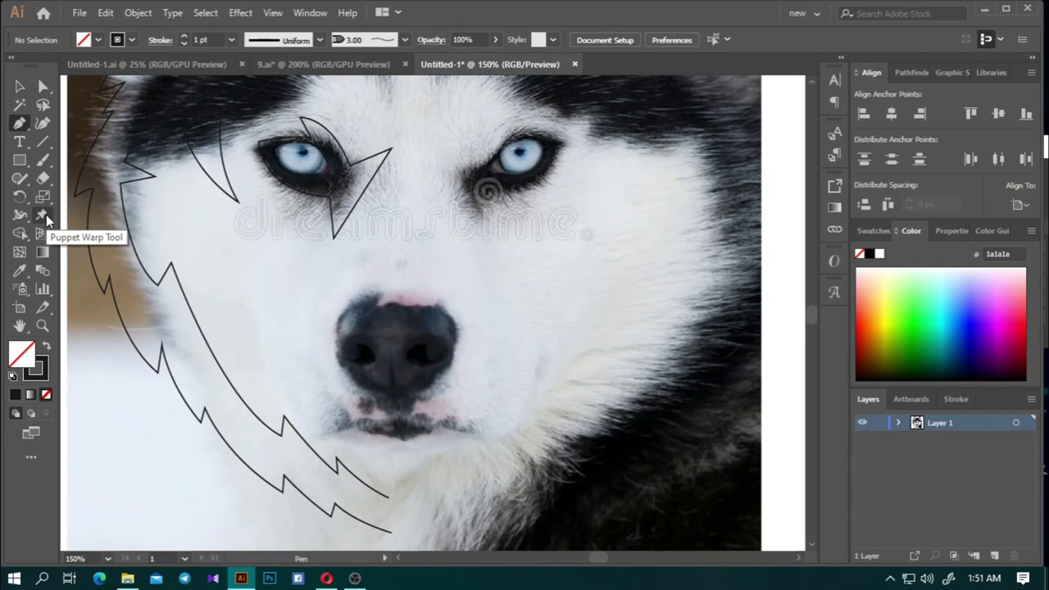
key("ctrl+r")
key("ctrl+e")
left_click_drag(66, 270, 393, 262)
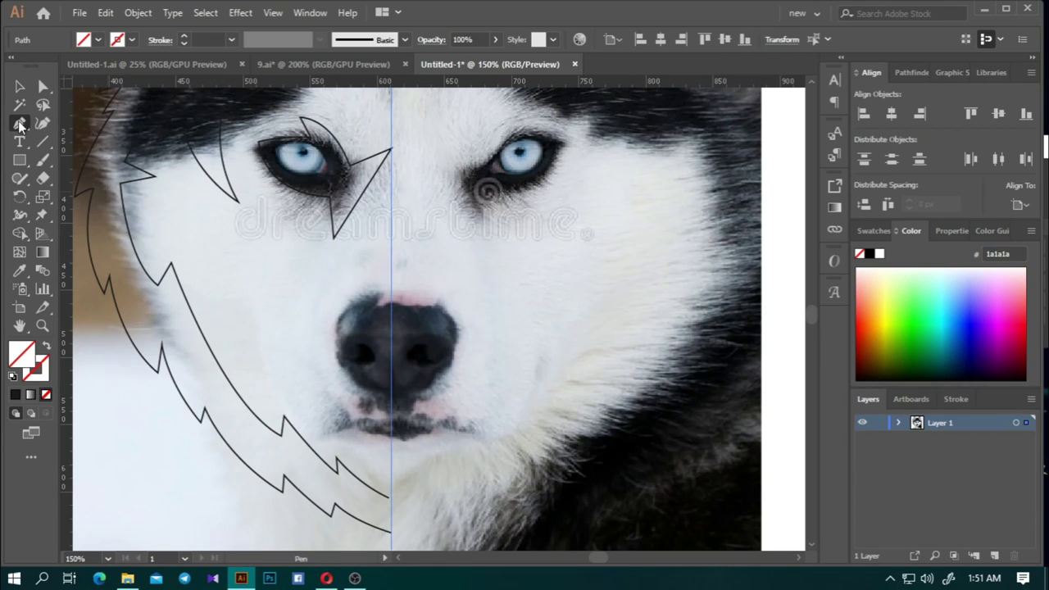
scroll(393, 262, "down", 2)
scroll(453, 324, "up", 2)
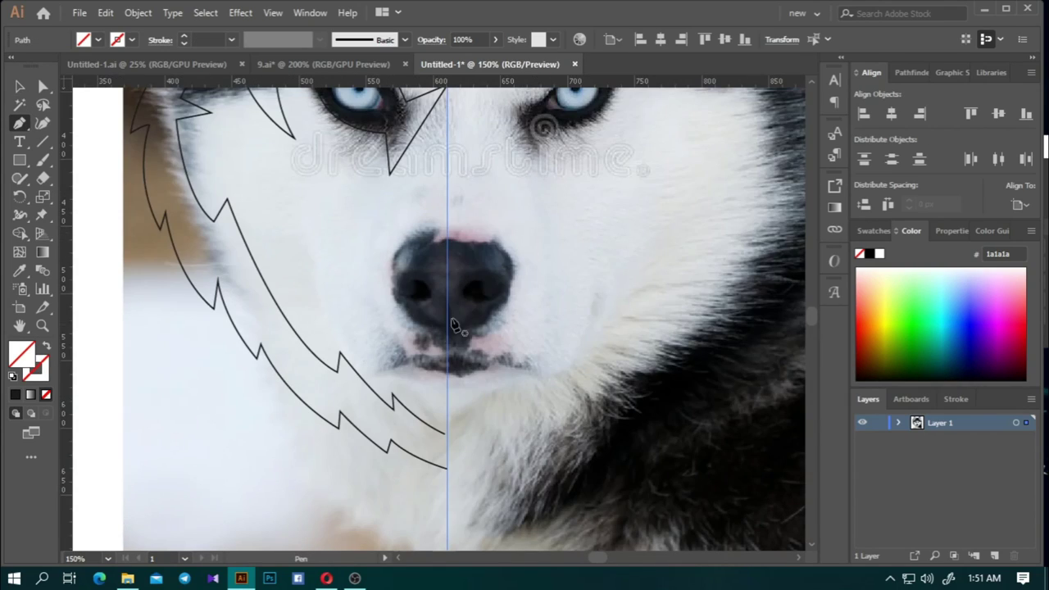
Trace the left half of the nose and mouth, closing the outline on the centre guide
left_click(446, 242)
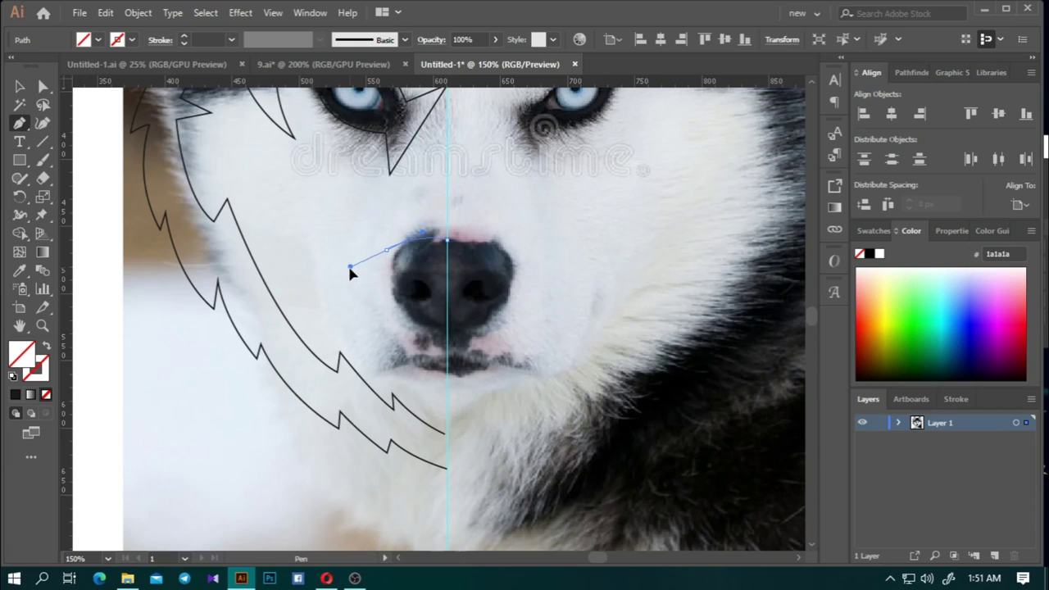
left_click_drag(351, 273, 352, 312)
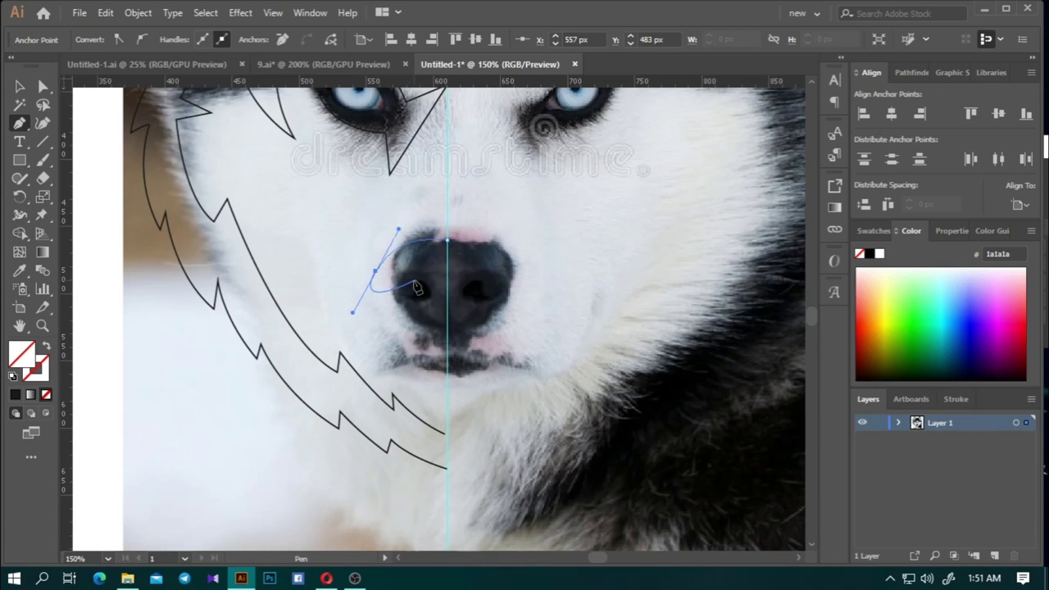
left_click_drag(414, 281, 420, 292)
left_click(395, 312)
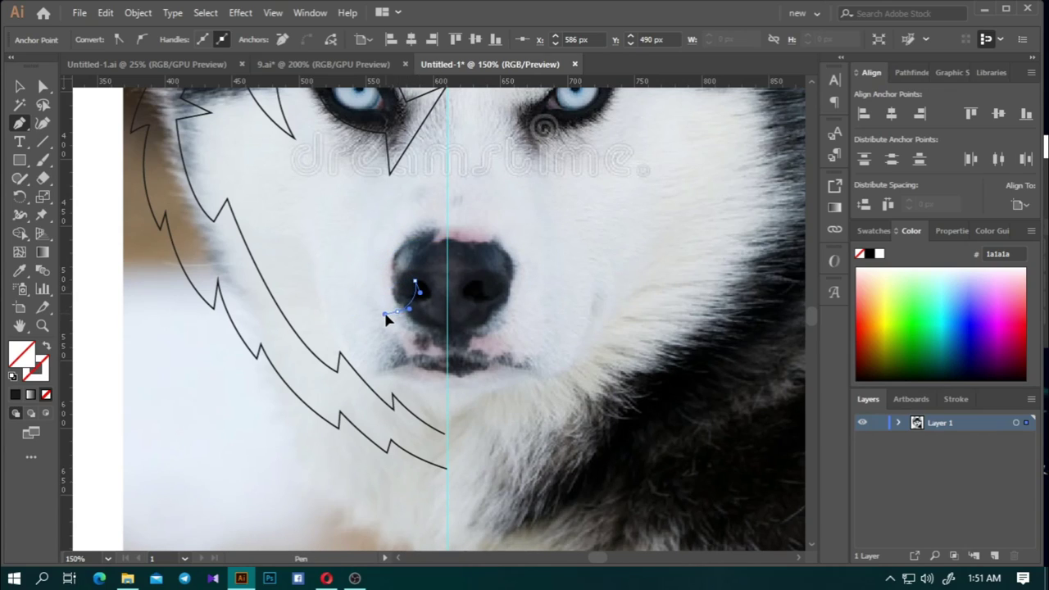
left_click(442, 337)
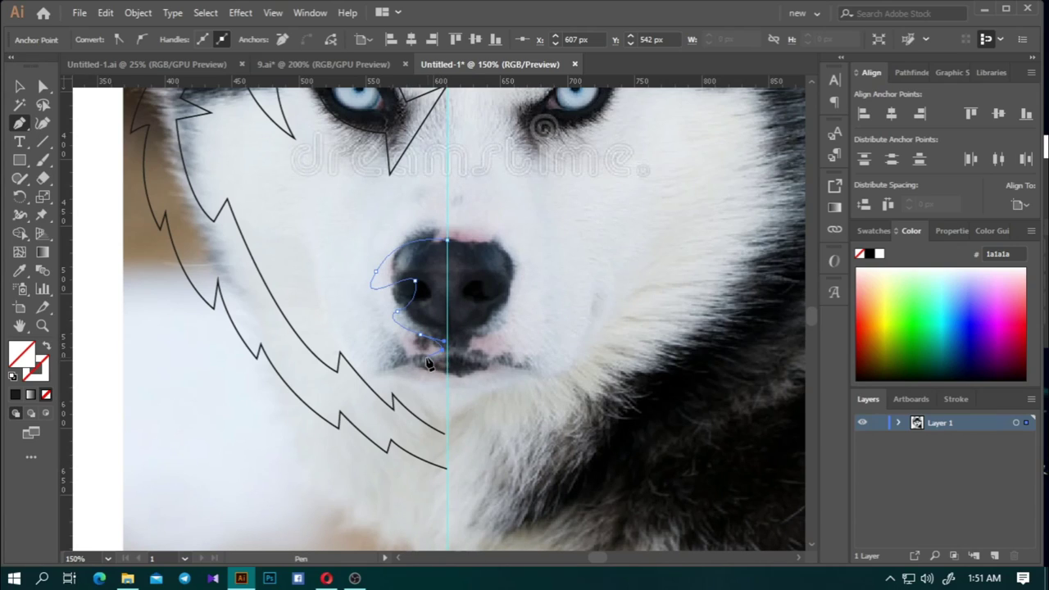
left_click_drag(403, 365, 418, 379)
left_click(447, 369)
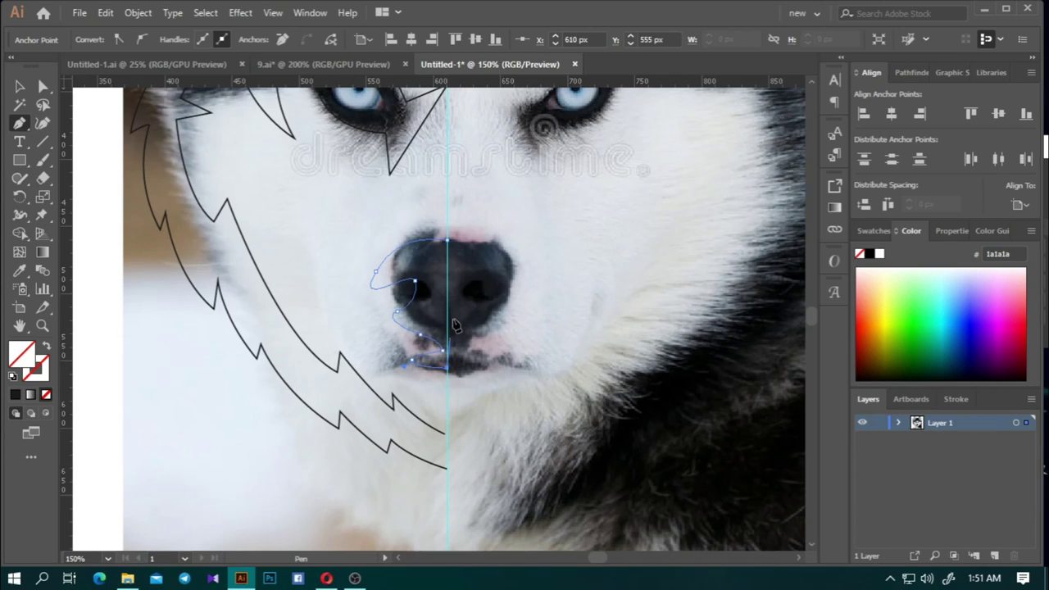
left_click(448, 241)
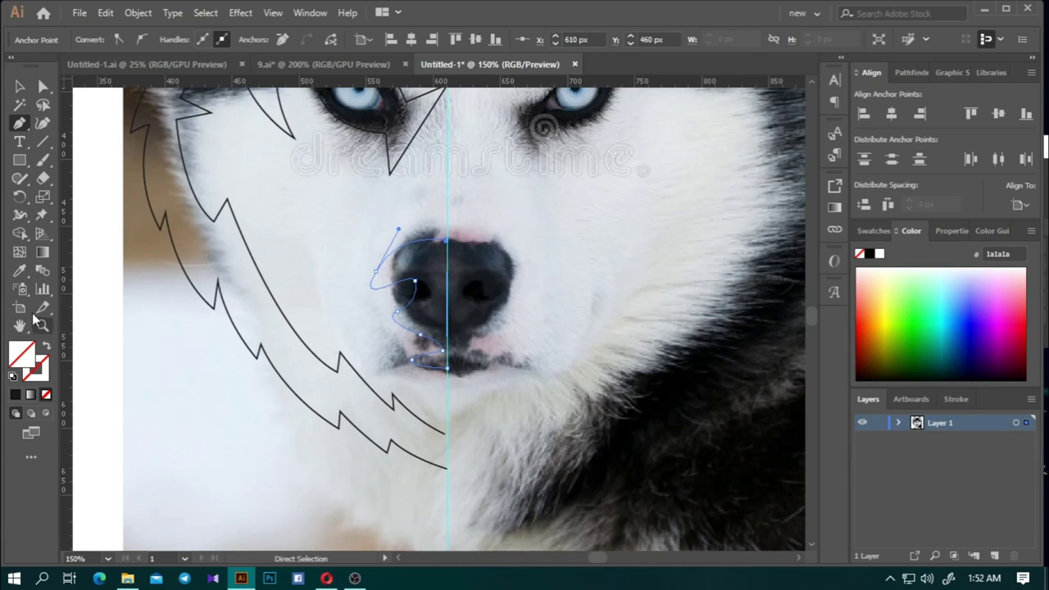
Give the nose outline a black stroke and select it
left_click(20, 271)
left_click(20, 86)
left_click(35, 368)
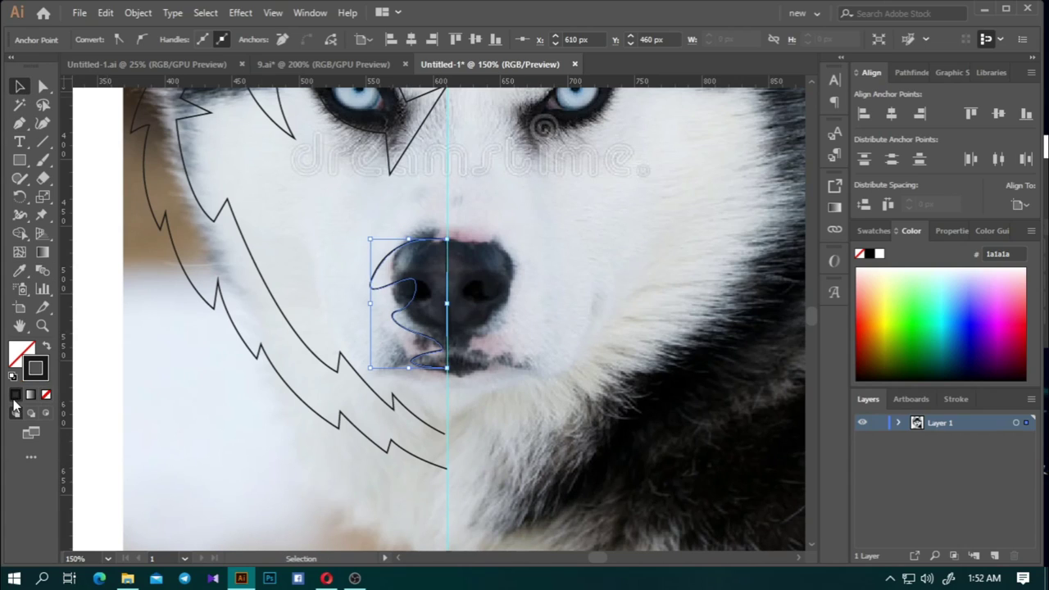
left_click(441, 307)
left_click(437, 242)
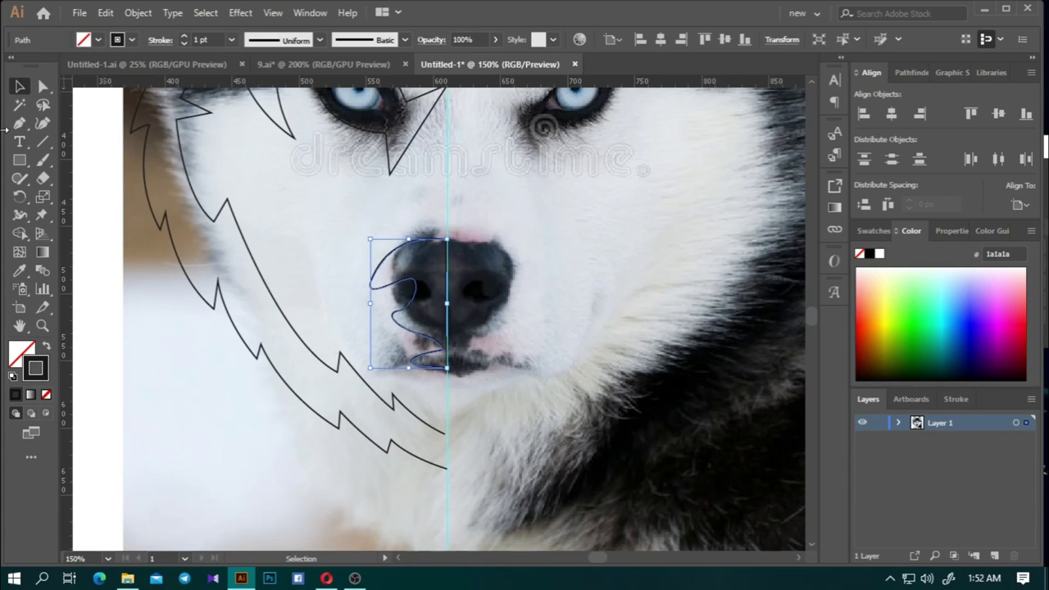
Select the lightning-shaped cheek outline and resume drawing from its end point
left_click(45, 87)
left_click(446, 430)
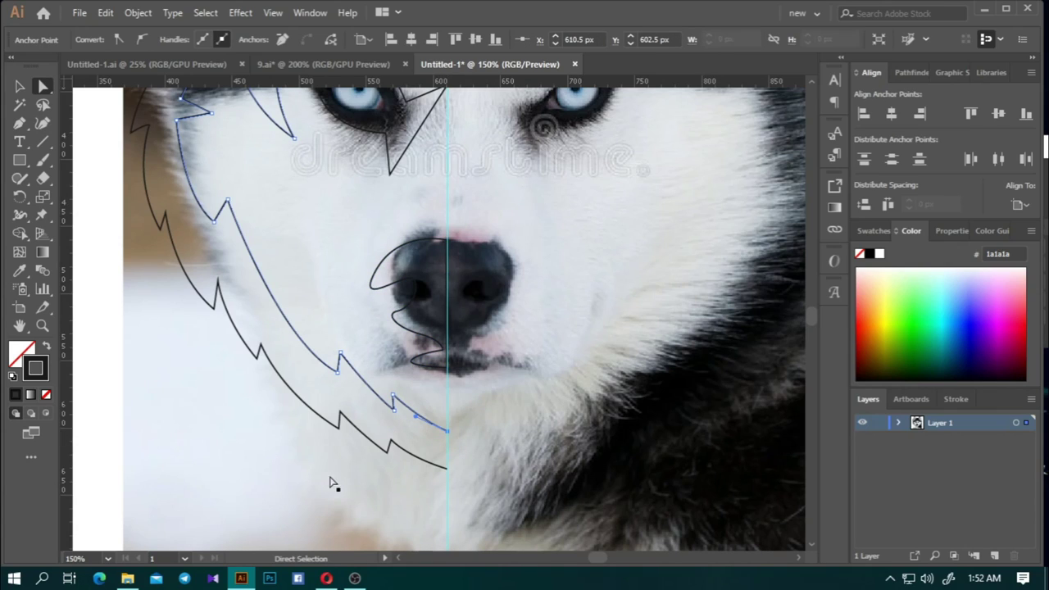
left_click(18, 125)
left_click(447, 431)
scroll(447, 434, "down", 5)
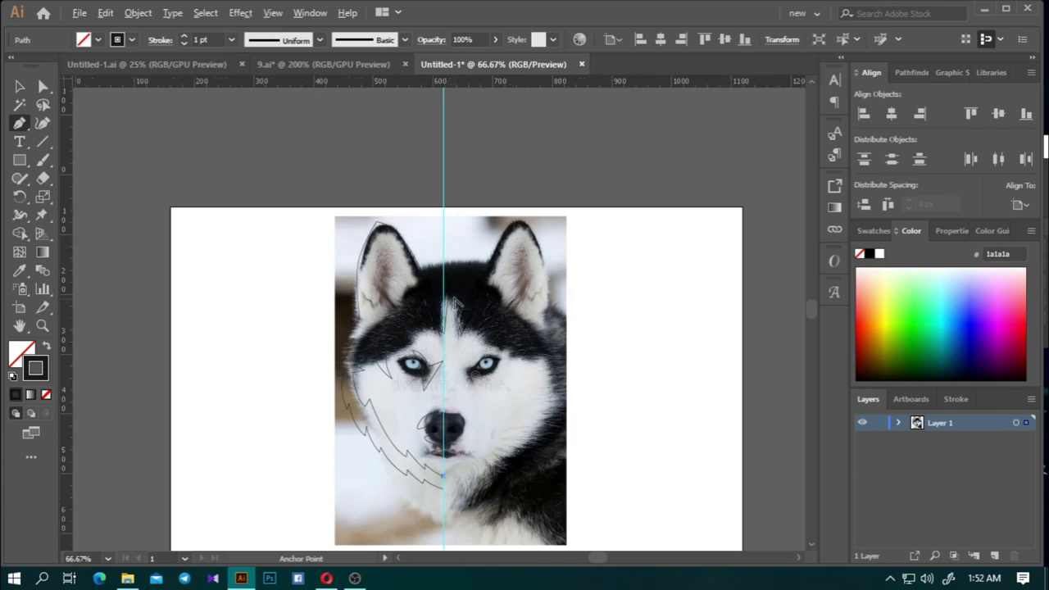
scroll(451, 255, "up", 5)
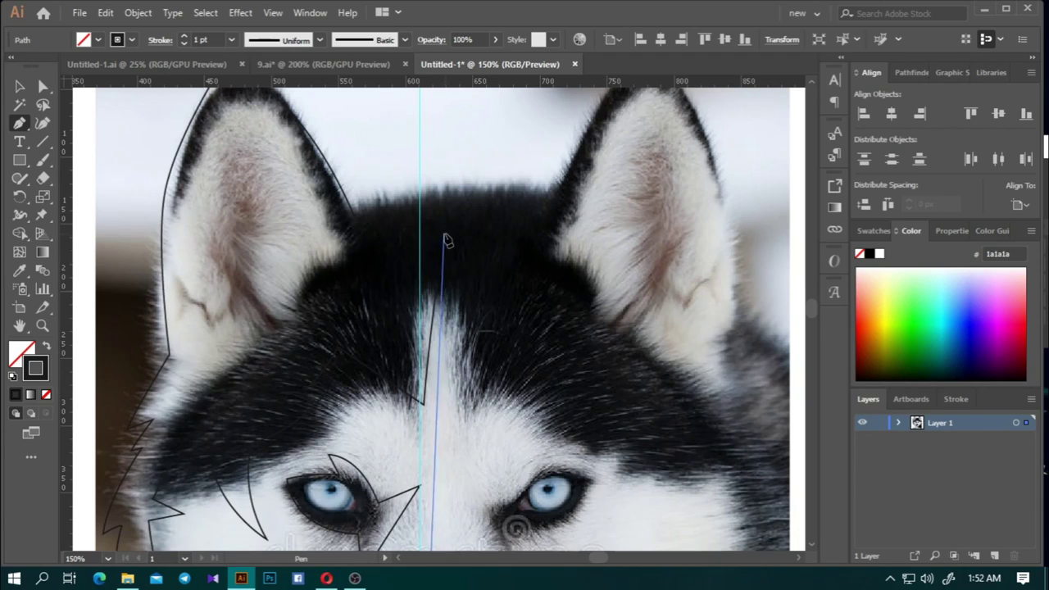
Hide the husky photo in Layers so only the traced outlines show
scroll(459, 291, "down", 2)
left_click(897, 423)
left_click(861, 535)
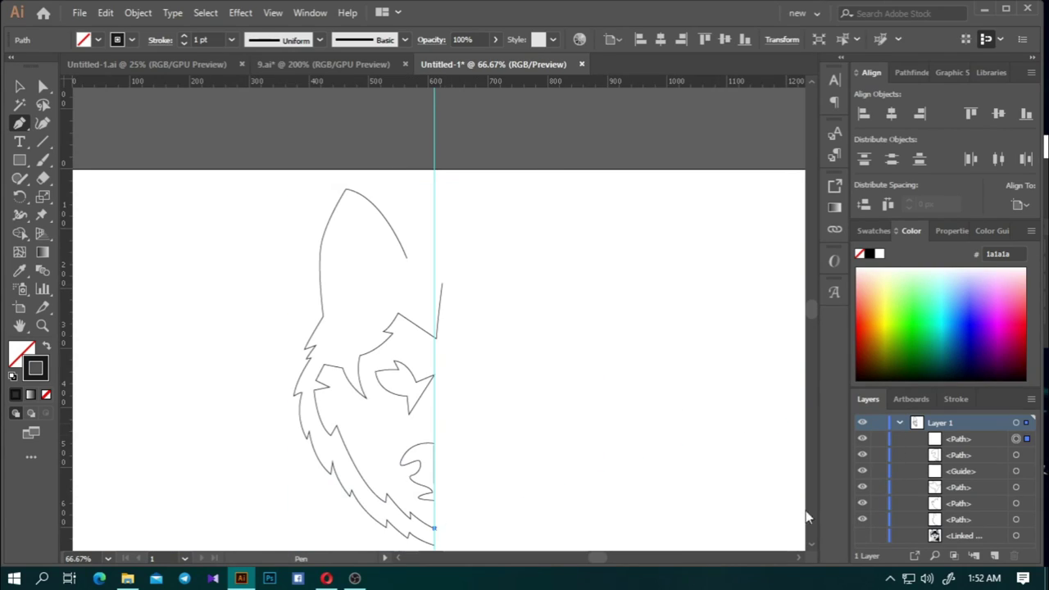
Join the vertical centre line's bottom end to the left head outline
left_click(441, 285)
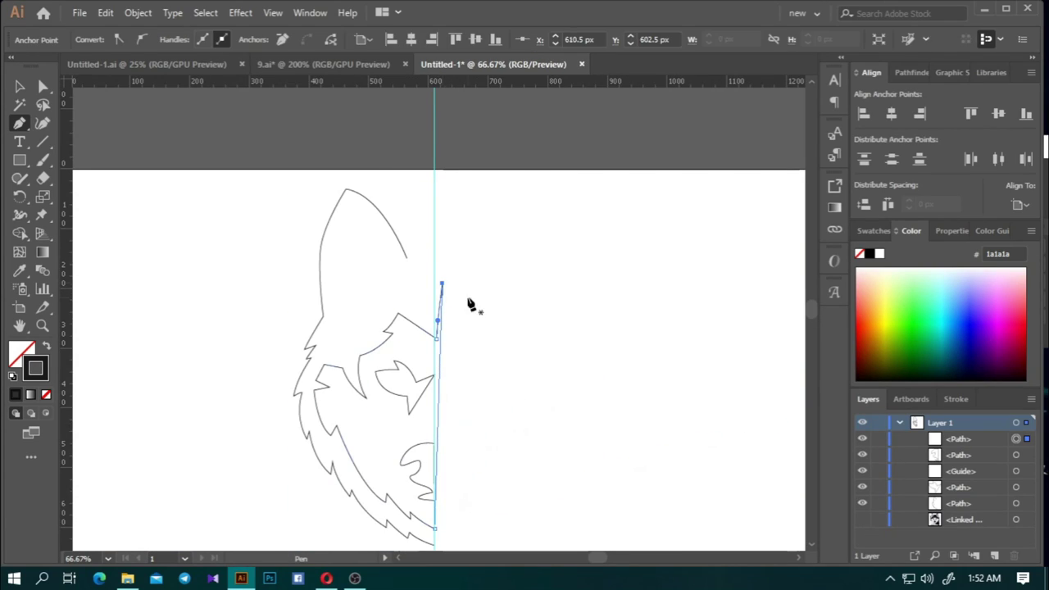
left_click(42, 86)
scroll(427, 463, "down", 2)
scroll(427, 463, "up", 2)
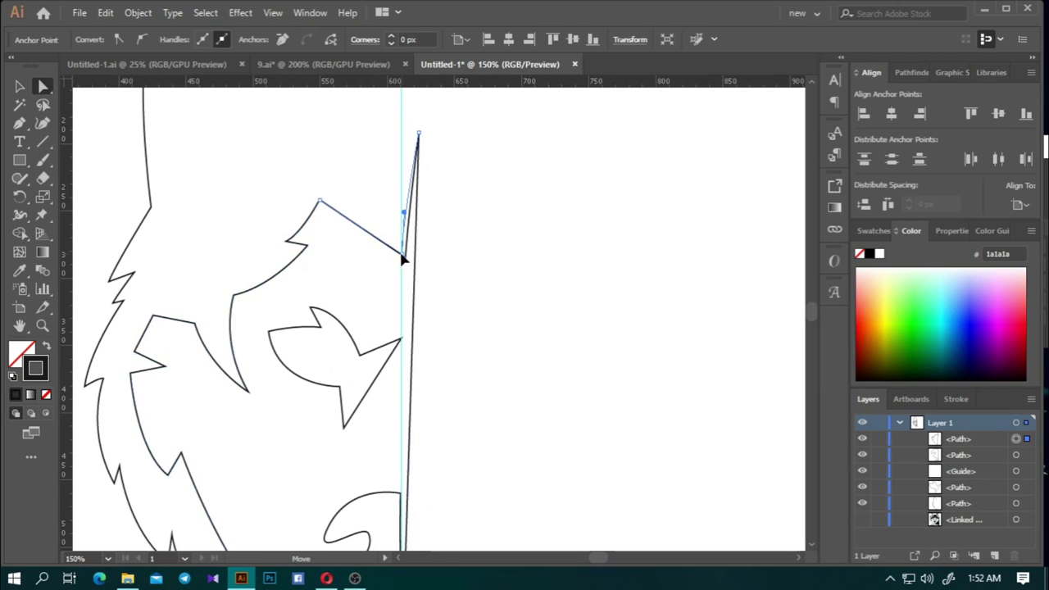
left_click(418, 132)
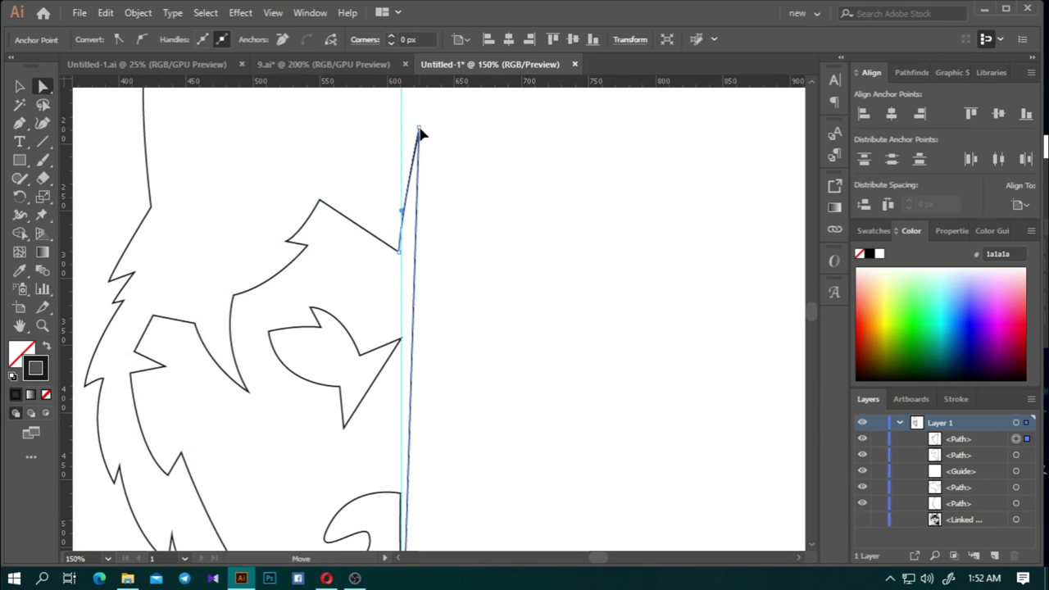
scroll(494, 265, "down", 1)
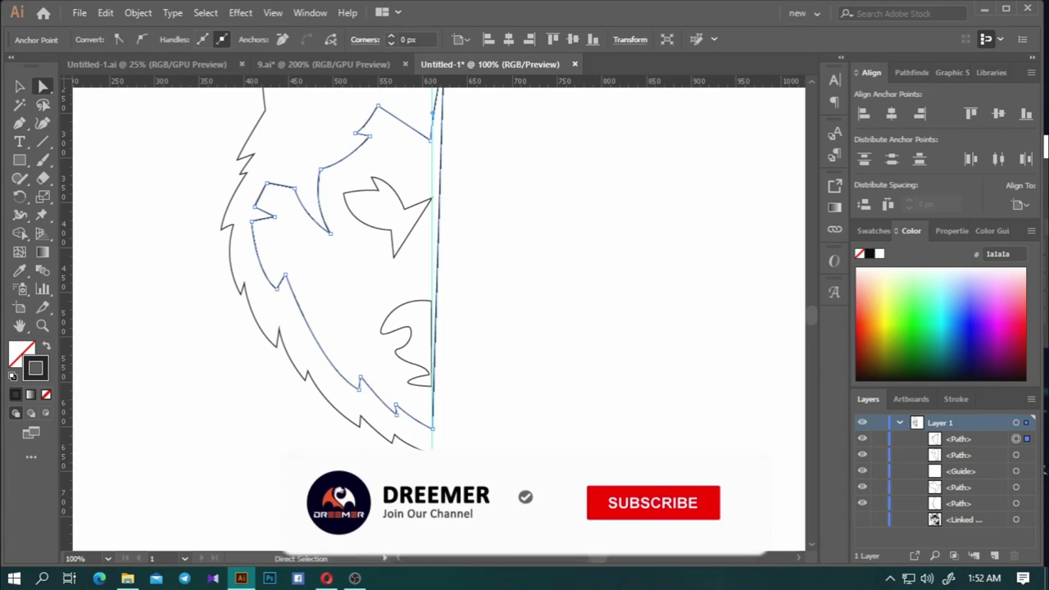
left_click(443, 426)
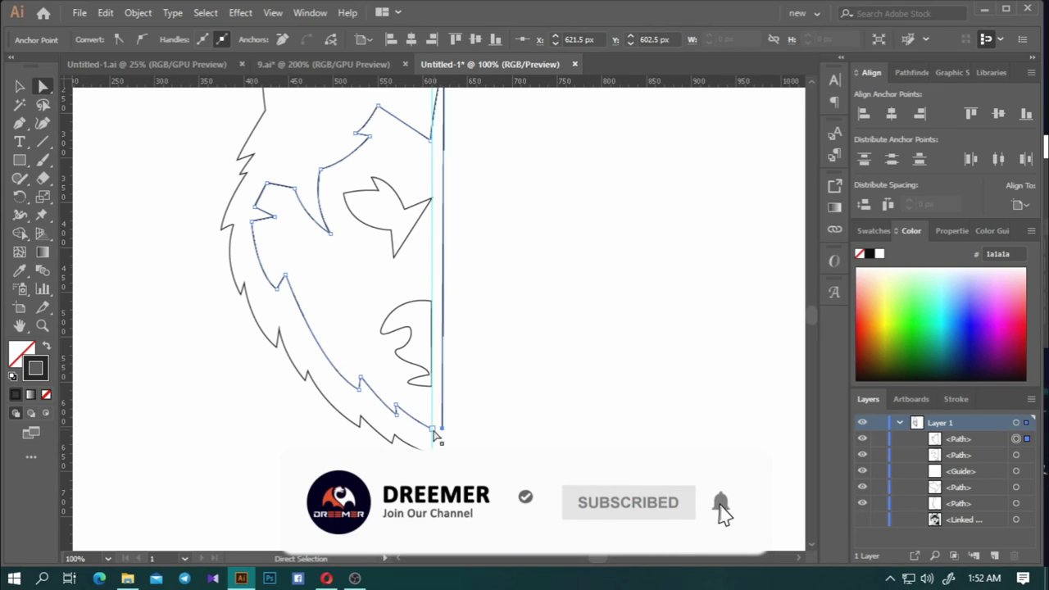
left_click(422, 424)
key("ctrl+j")
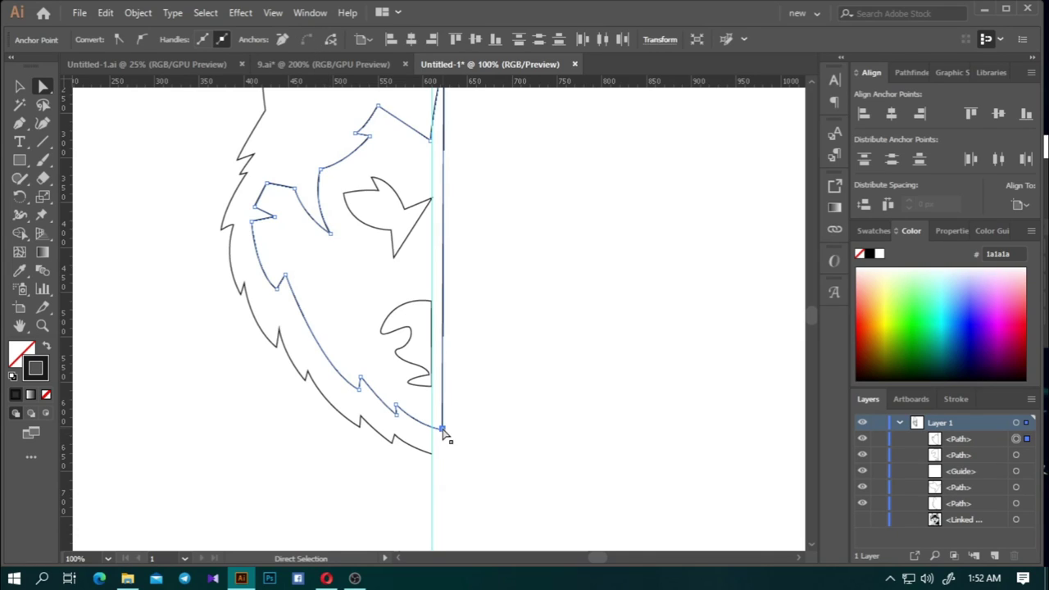
Merge the stray top anchor onto the bottom anchor, removing the extra vertical line
scroll(443, 430, "up", 3)
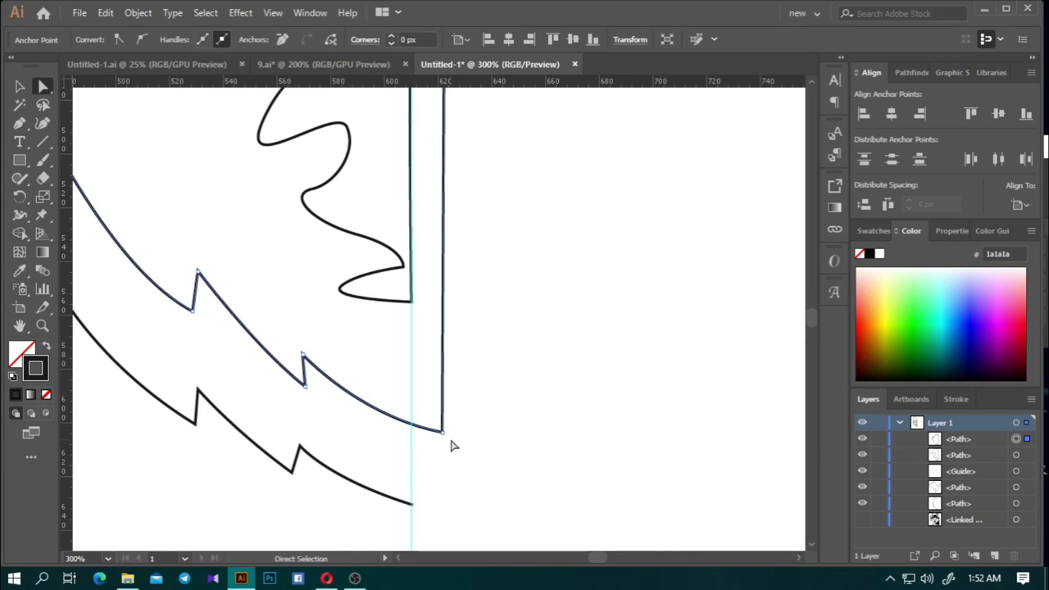
scroll(449, 441, "down", 2)
left_click(445, 431)
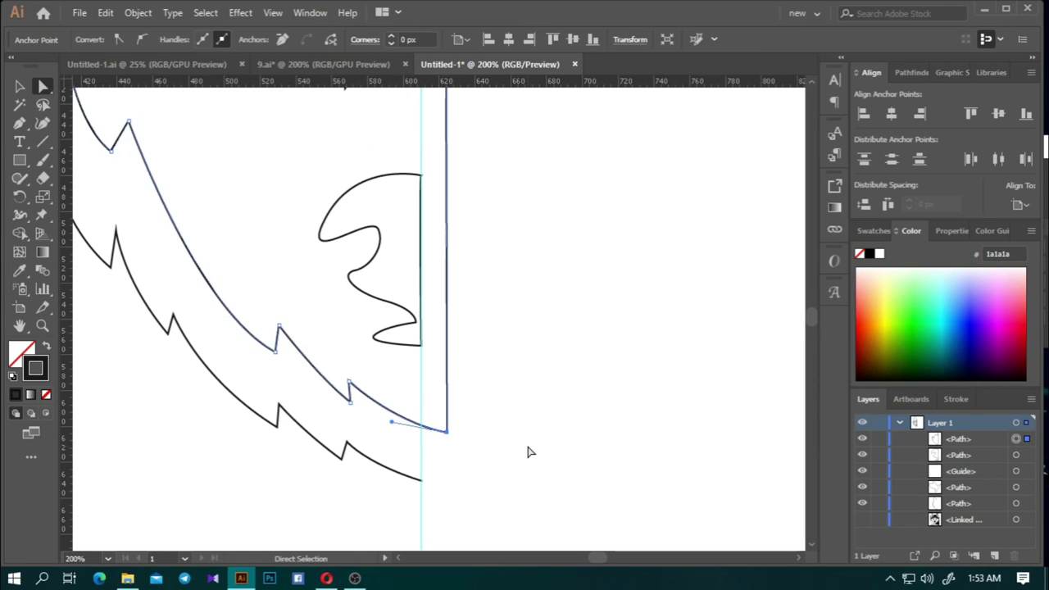
scroll(524, 453, "down", 3)
scroll(516, 454, "up", 1)
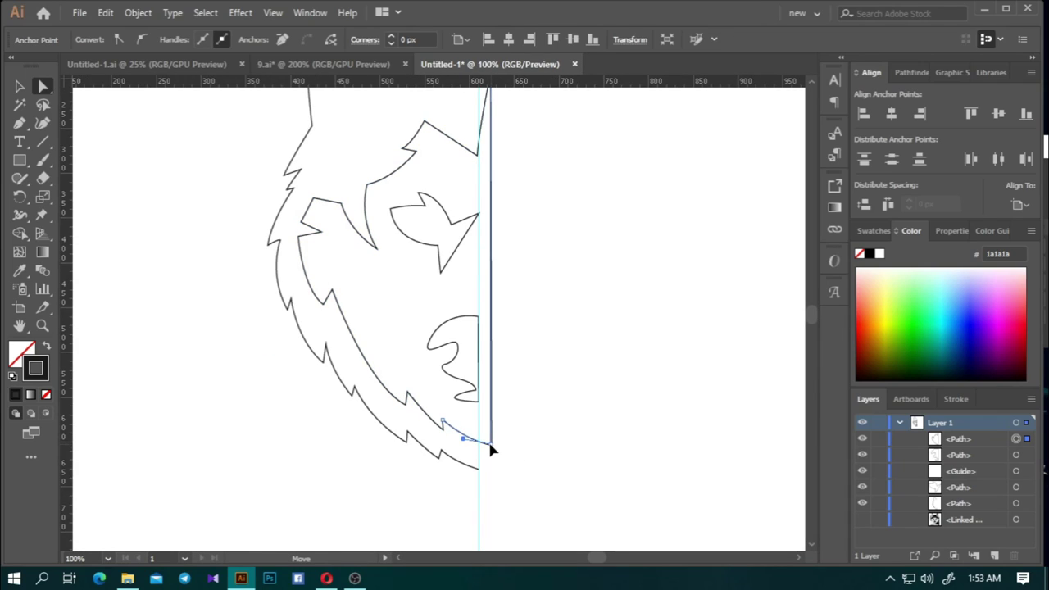
scroll(514, 350, "up", 2)
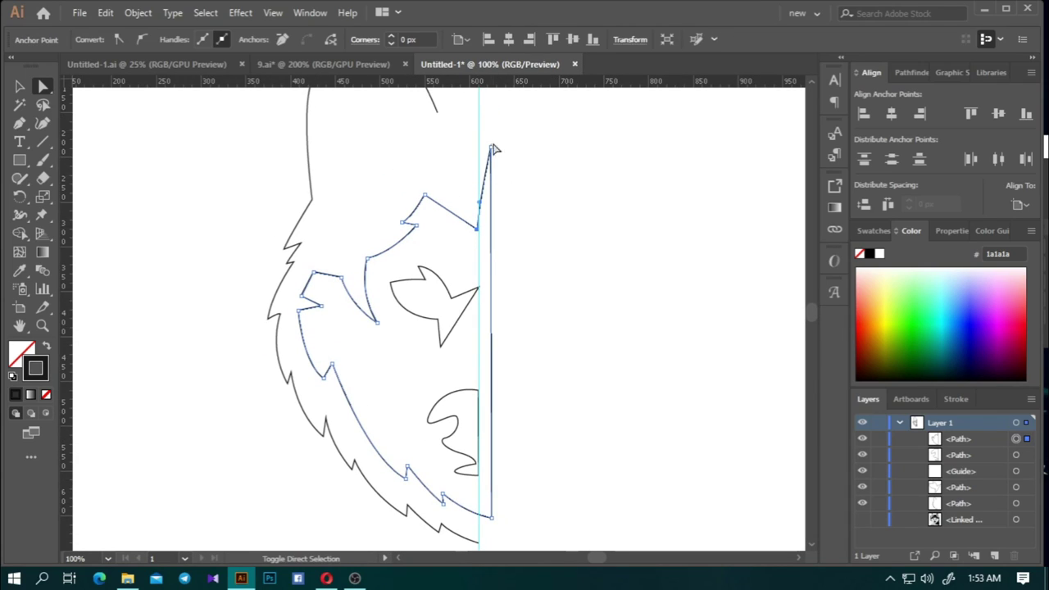
left_click_drag(490, 147, 481, 519)
left_click(530, 513)
Smooth the curve into the bottom anchor and nudge the top anchor up the centre guide
scroll(479, 483, "down", 1)
scroll(477, 485, "up", 1)
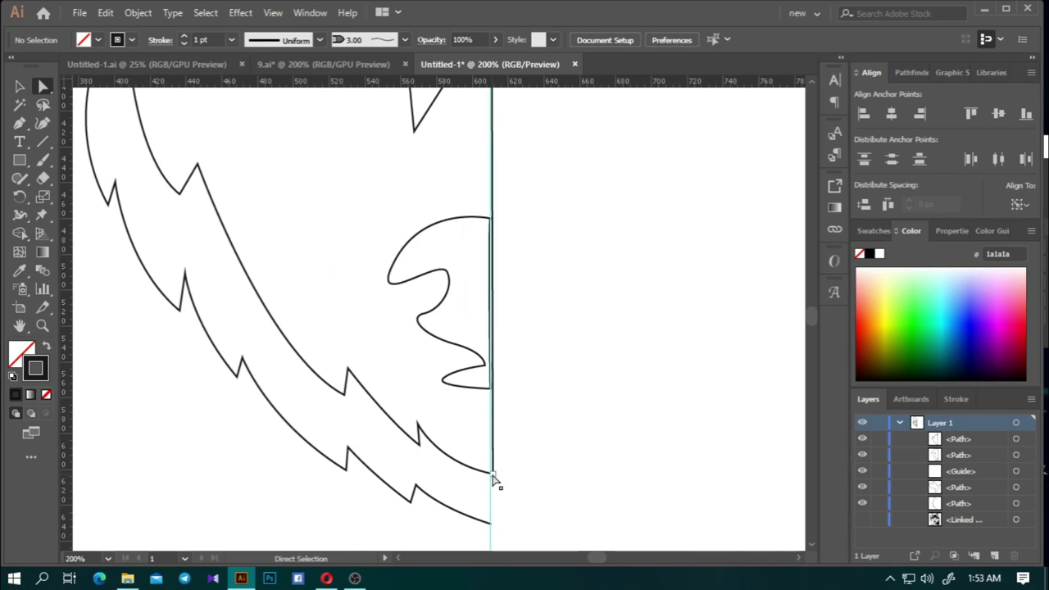
left_click(490, 476)
left_click_drag(435, 468, 440, 456)
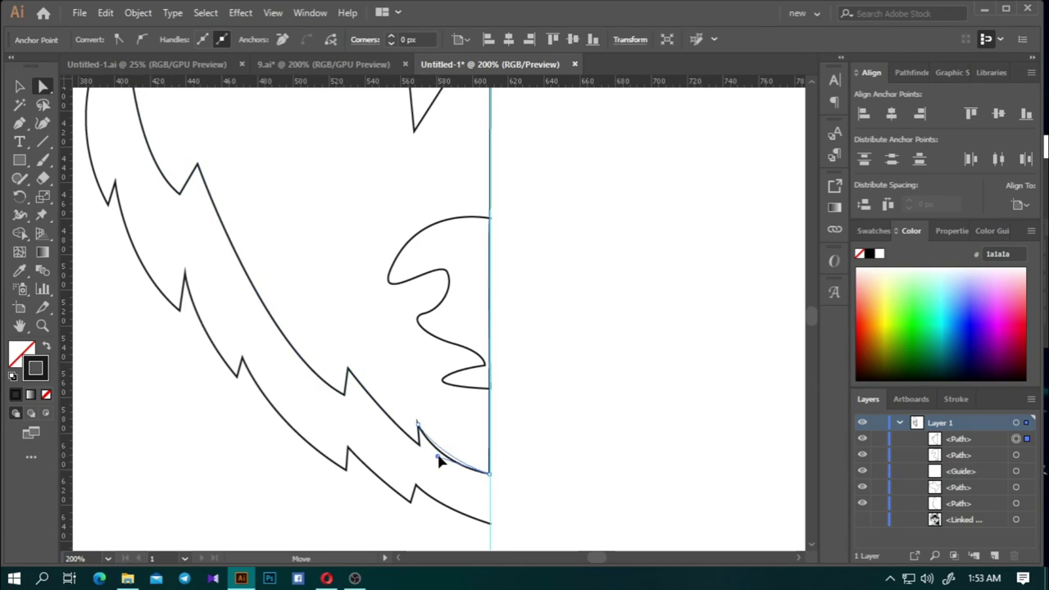
left_click(480, 499)
scroll(480, 499, "down", 1)
scroll(468, 270, "up", 2)
left_click(425, 182)
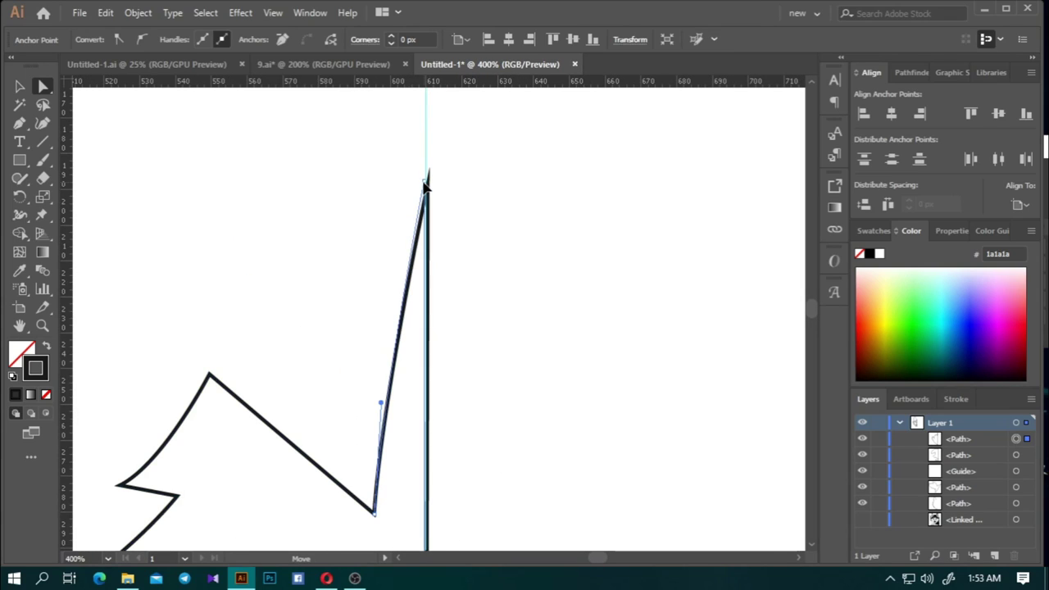
left_click_drag(427, 187, 426, 180)
left_click(496, 332)
scroll(426, 193, "up", 3)
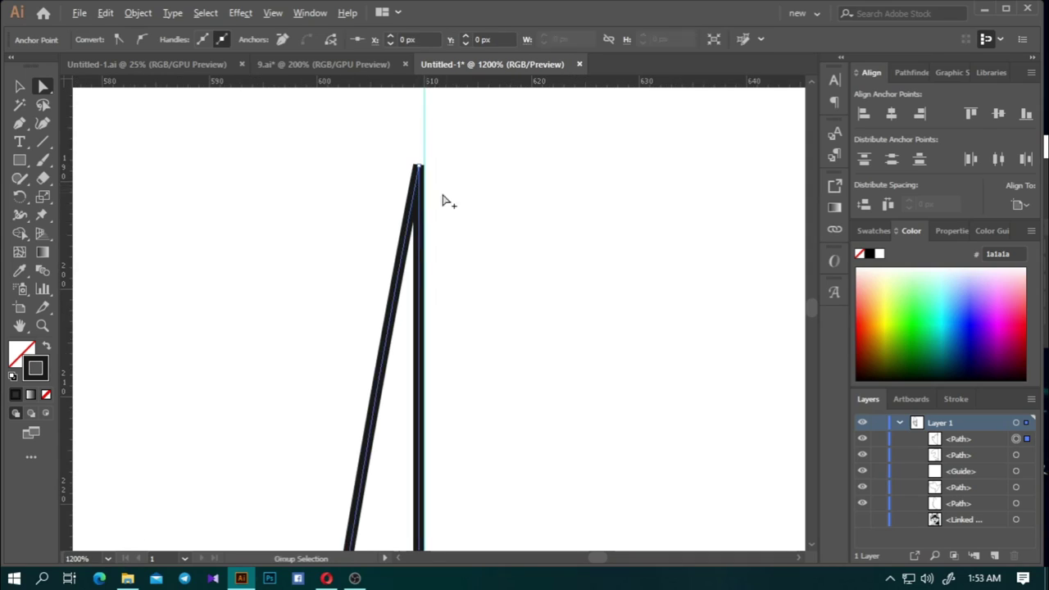
key("ctrl+1")
Nudge the eye shape's right tip inward, just left of the centre guide
left_click(273, 13)
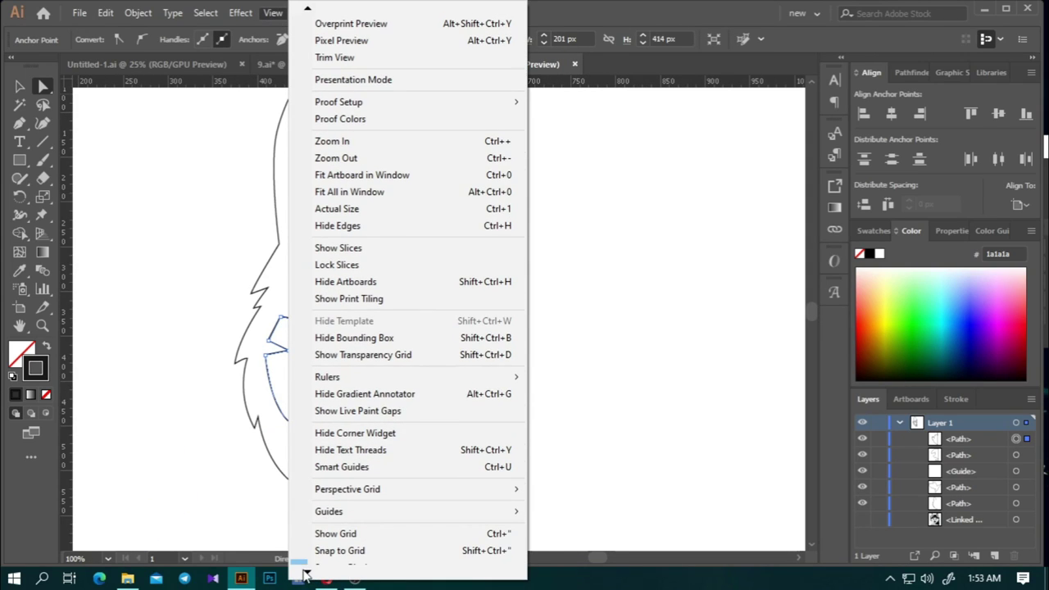
scroll(592, 356, "up", 2)
left_click(496, 412)
scroll(480, 255, "up", 2)
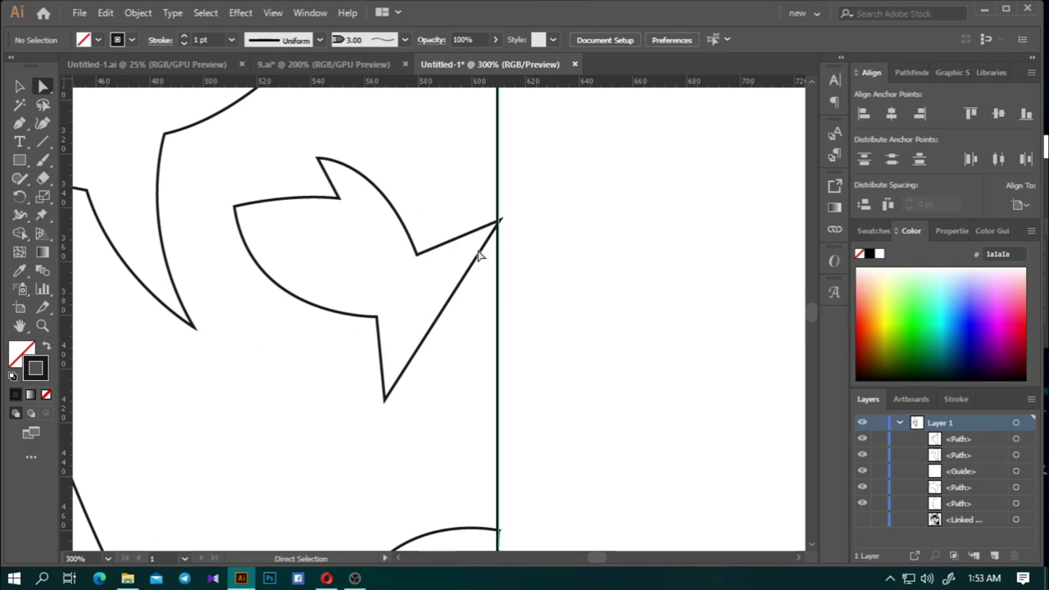
left_click(494, 223)
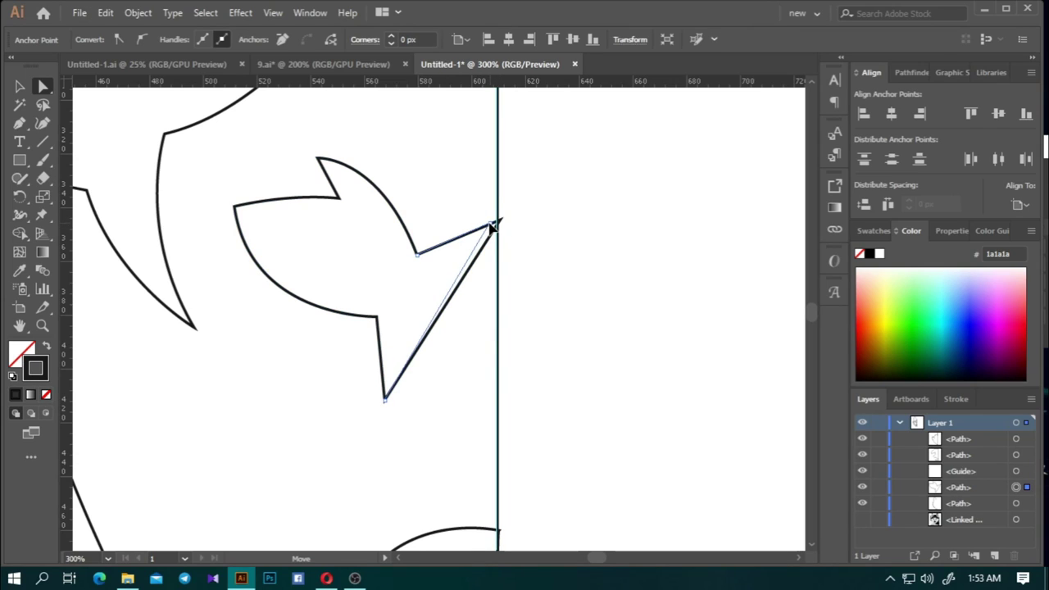
left_click_drag(491, 225, 484, 232)
left_click(566, 257)
left_click(409, 253)
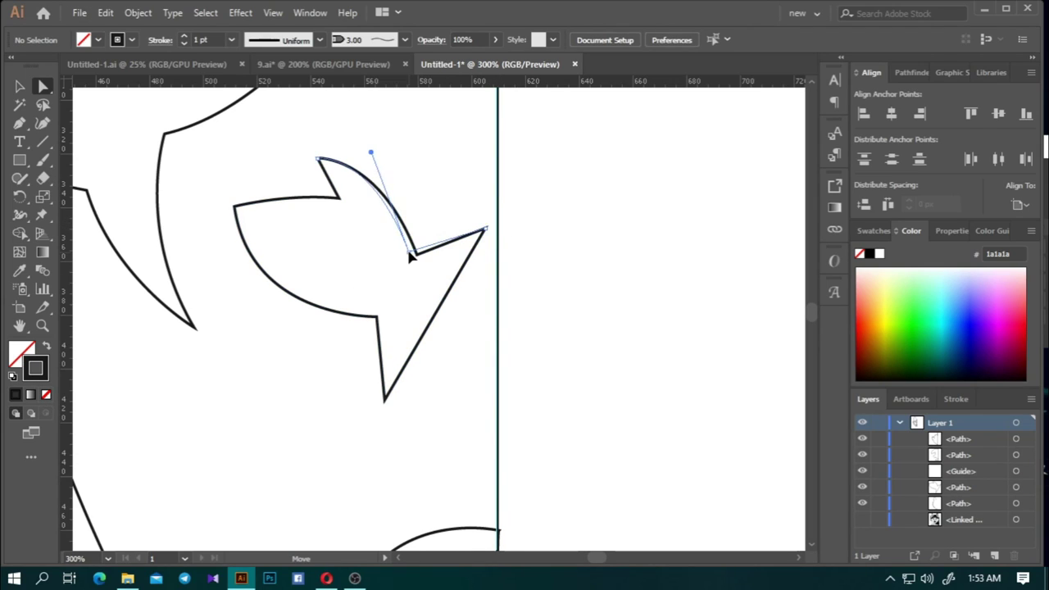
left_click(445, 288)
key("ctrl+0")
key("ctrl+1")
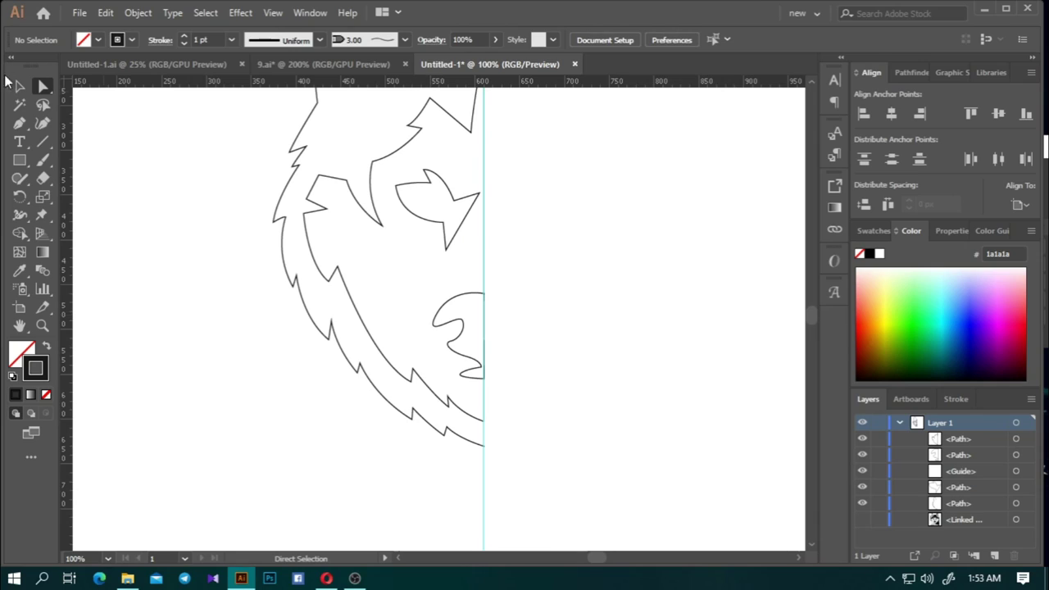
Move the ear path's endpoint slightly left and reshape the curve of the ear's top edge
left_click(19, 86)
left_click(427, 182)
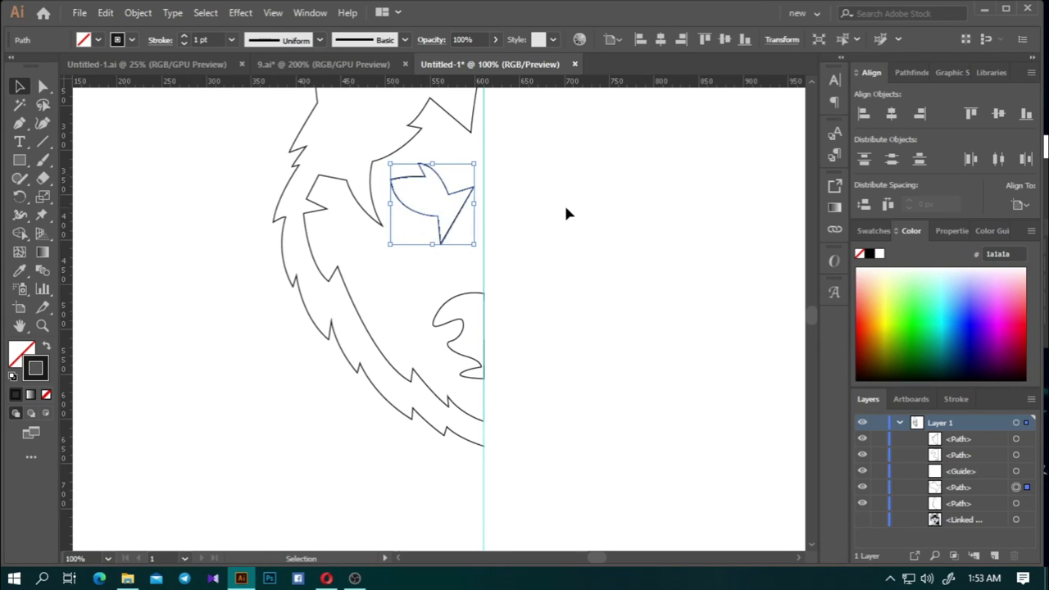
left_click(201, 316)
scroll(201, 316, "down", 1)
scroll(391, 227, "up", 2)
left_click(44, 86)
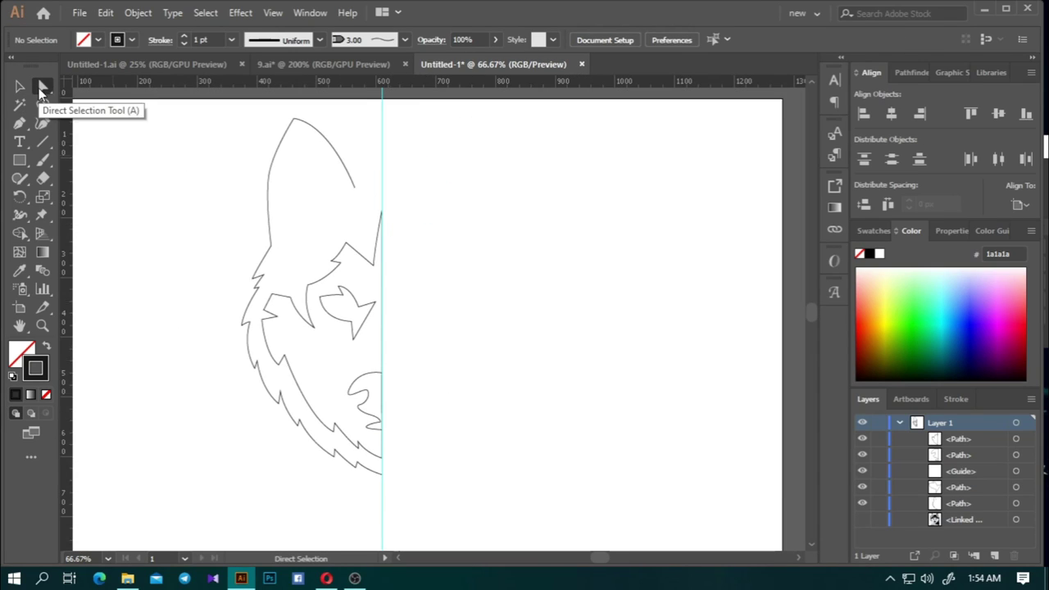
scroll(98, 115, "up", 2)
left_click(660, 291)
left_click_drag(656, 295, 644, 295)
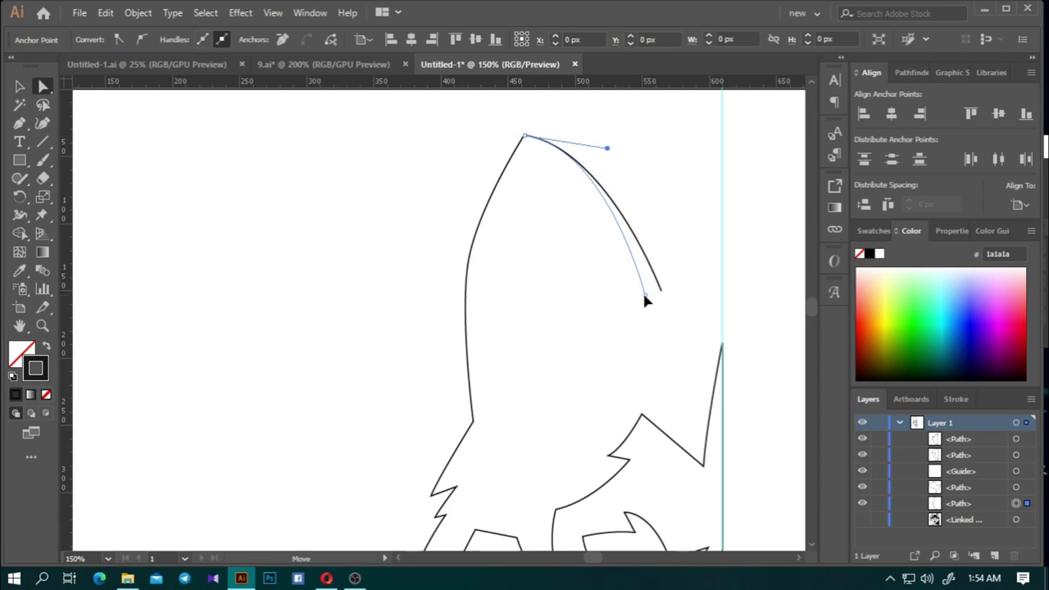
left_click_drag(519, 144, 519, 147)
Extend the outline from its open end to the centre guide with a slightly curved segment
scroll(467, 227, "down", 2)
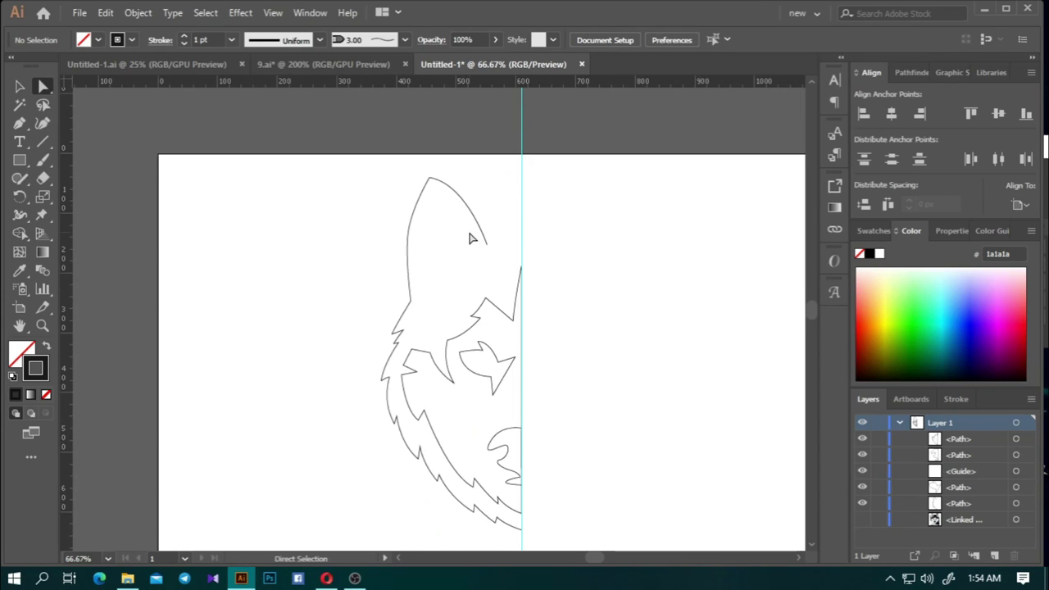
scroll(489, 231, "down", 1)
left_click(488, 229)
left_click(20, 123)
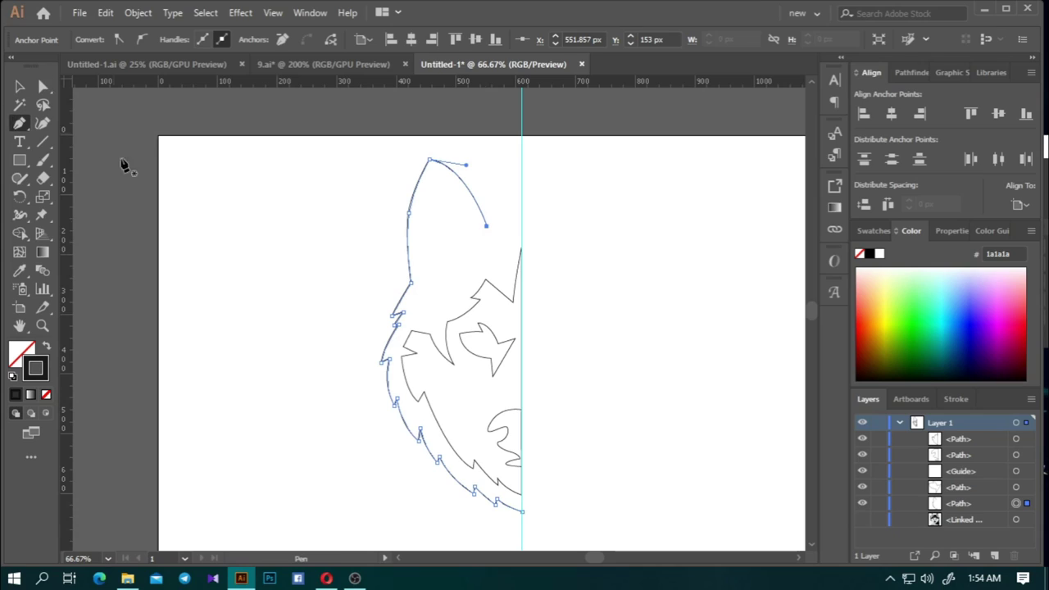
scroll(443, 236, "up", 1)
left_click(510, 221)
left_click(561, 216)
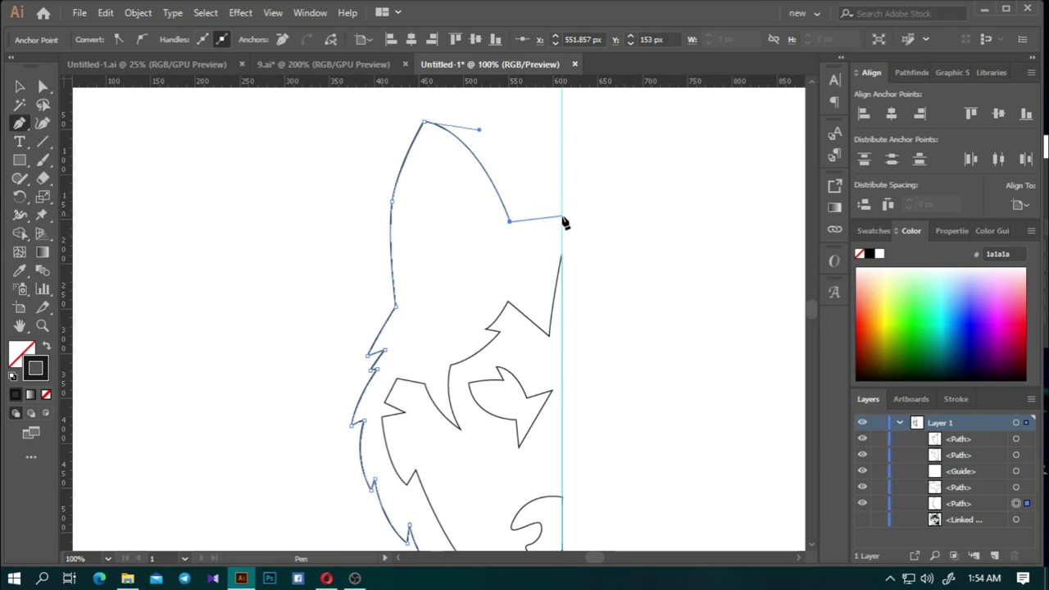
left_click_drag(562, 218, 578, 225)
left_click(581, 220)
key("ctrl+z")
left_click_drag(562, 217, 575, 216)
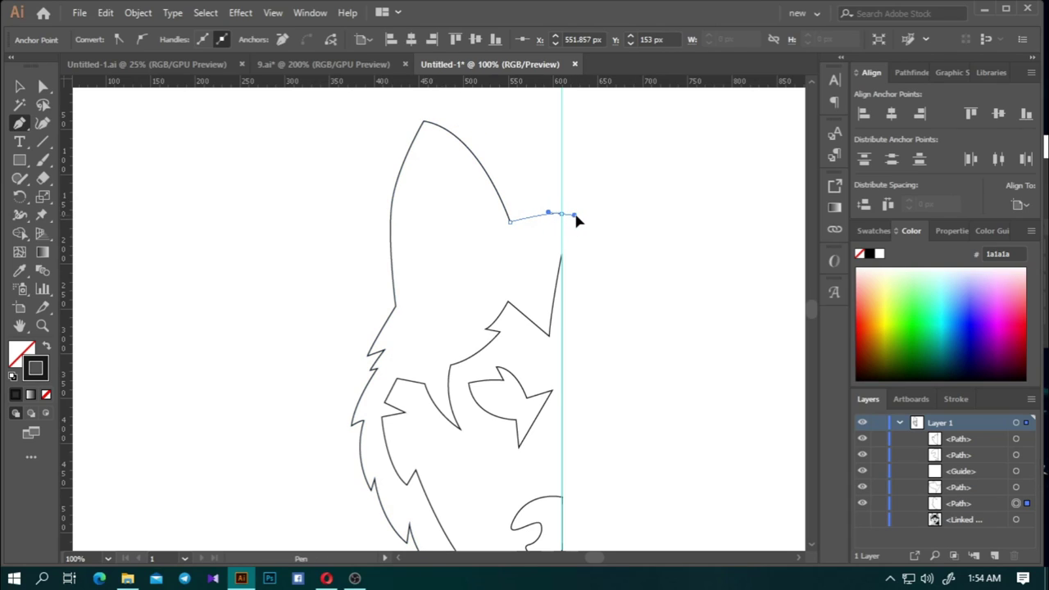
key("a")
Shift the ear tip anchor slightly left and begin a new path inside the ear
key("ctrl+minus")
key("ctrl+minus")
key("ctrl+plus")
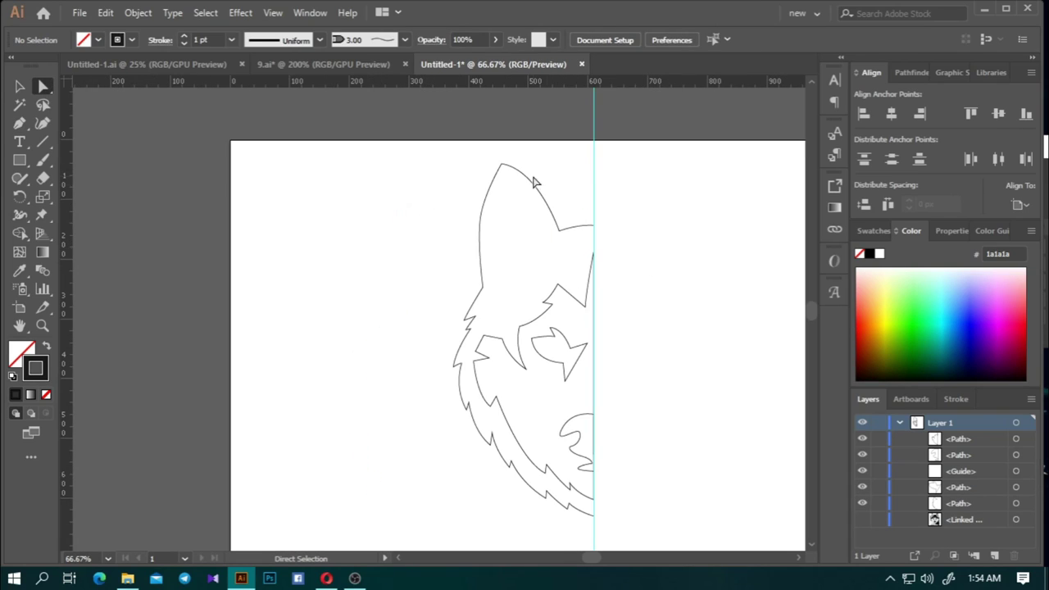
left_click(501, 166)
left_click_drag(503, 168, 498, 168)
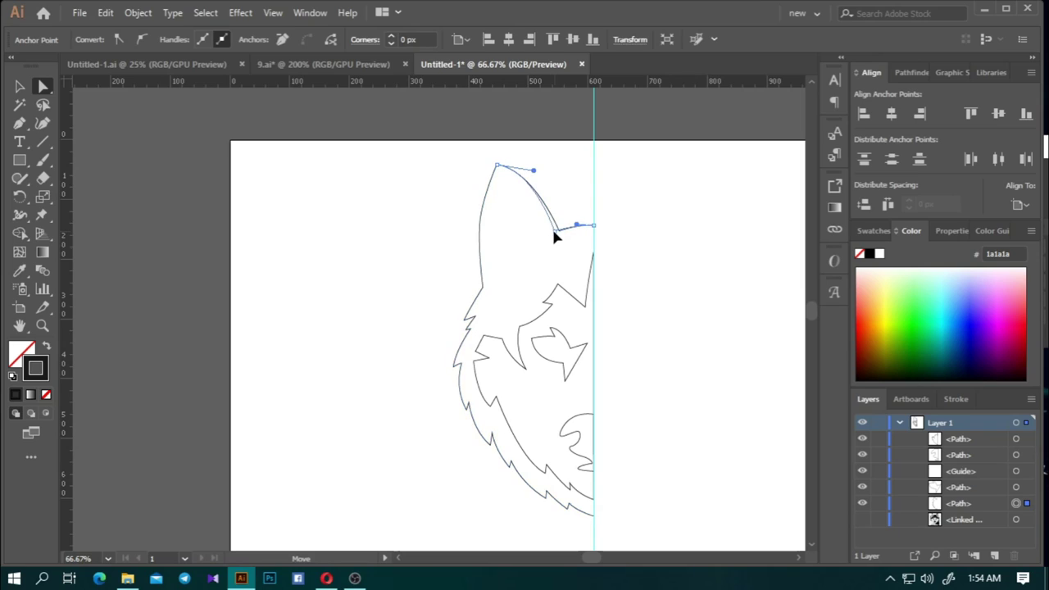
left_click(295, 285)
scroll(555, 277, "right", 3)
left_click(18, 122)
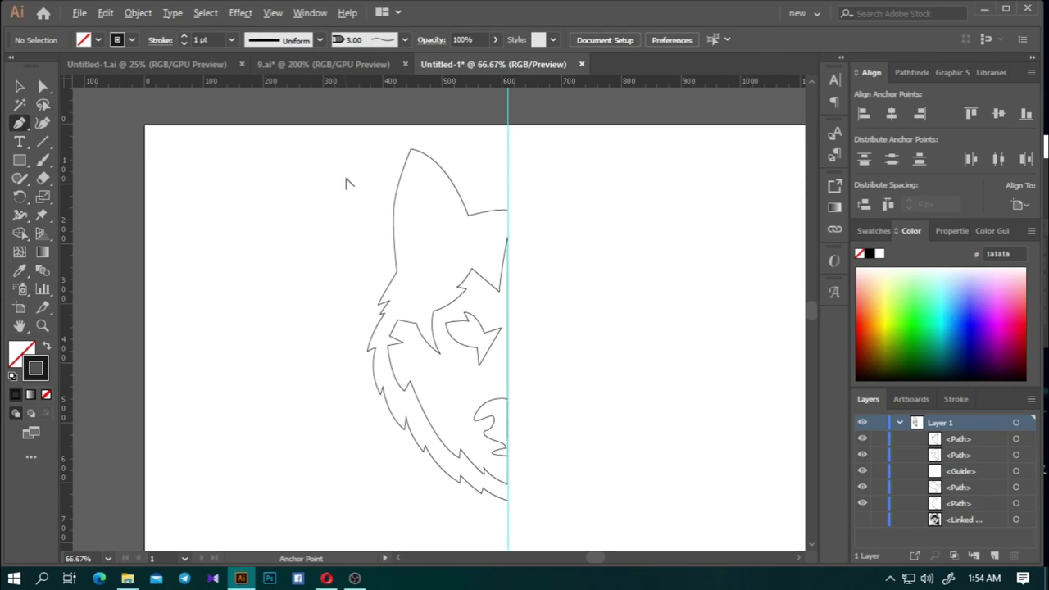
left_click(406, 260)
Place the first inner-ear anchors along the ear edge down to the notch
left_click_drag(399, 186, 435, 147)
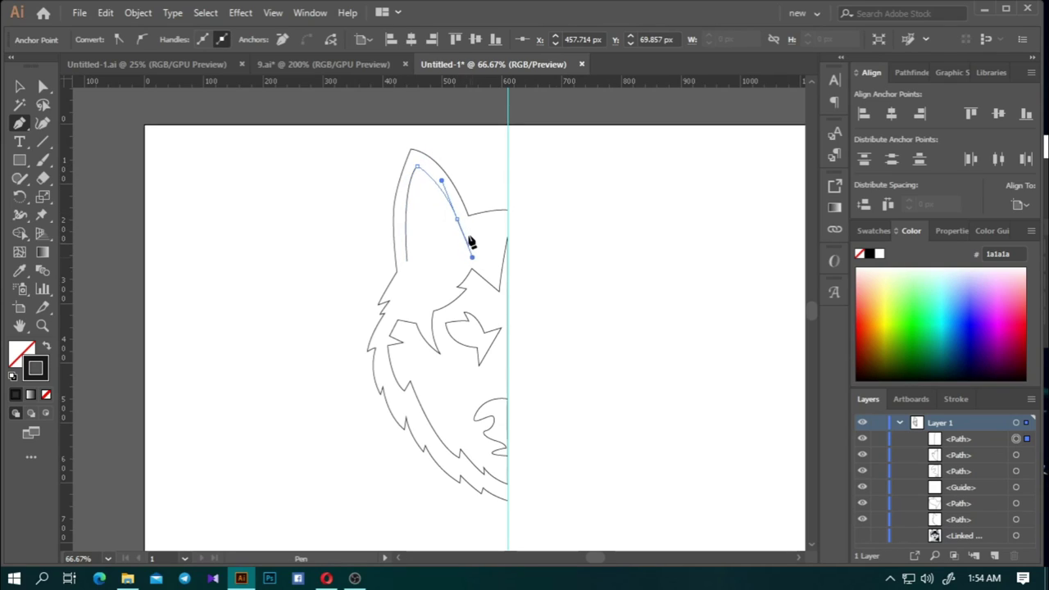
left_click(455, 219)
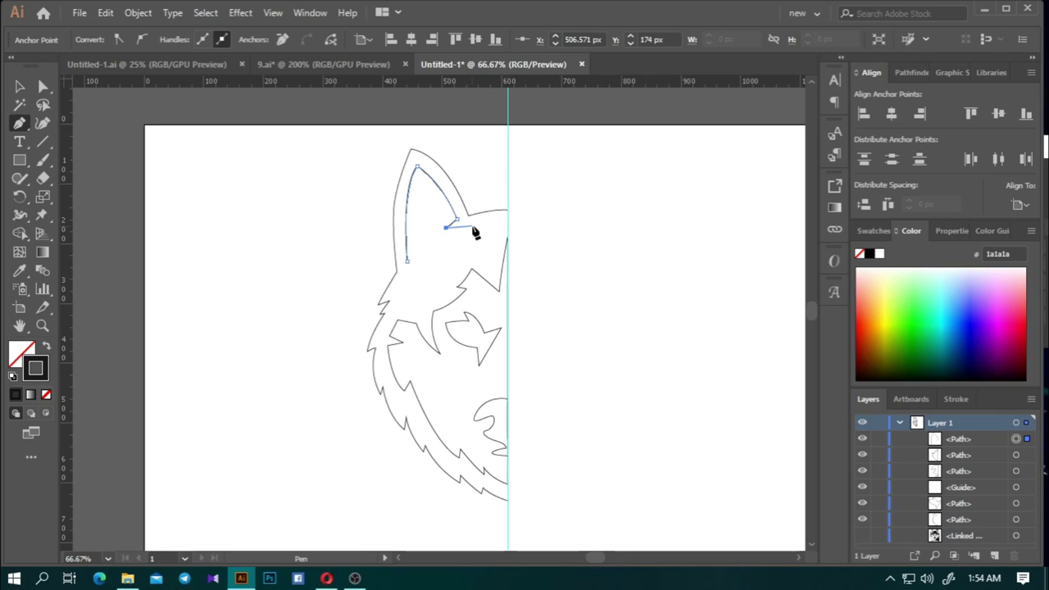
left_click(438, 264)
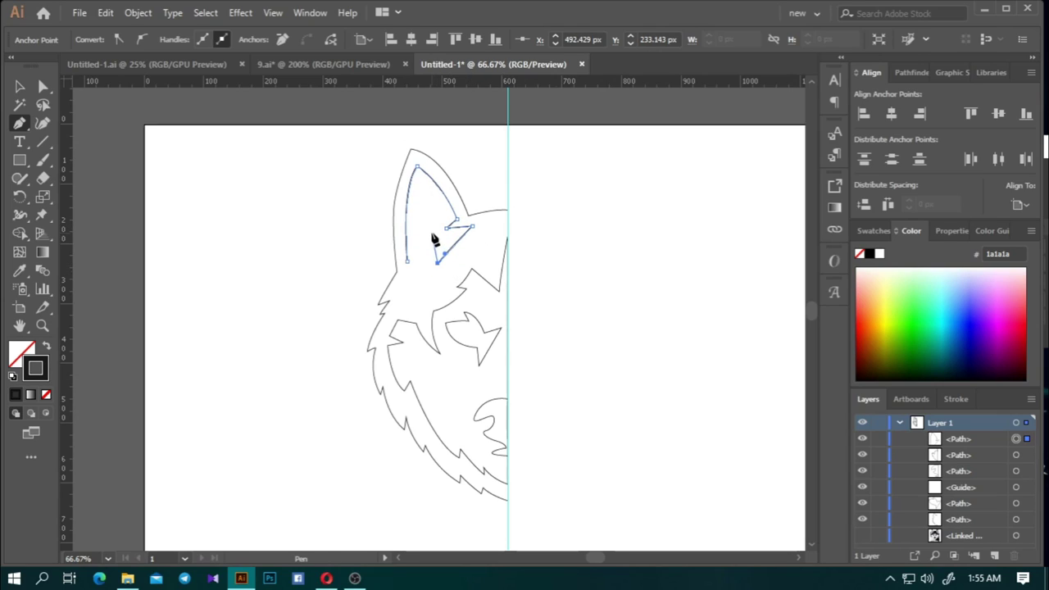
left_click_drag(437, 252, 439, 232)
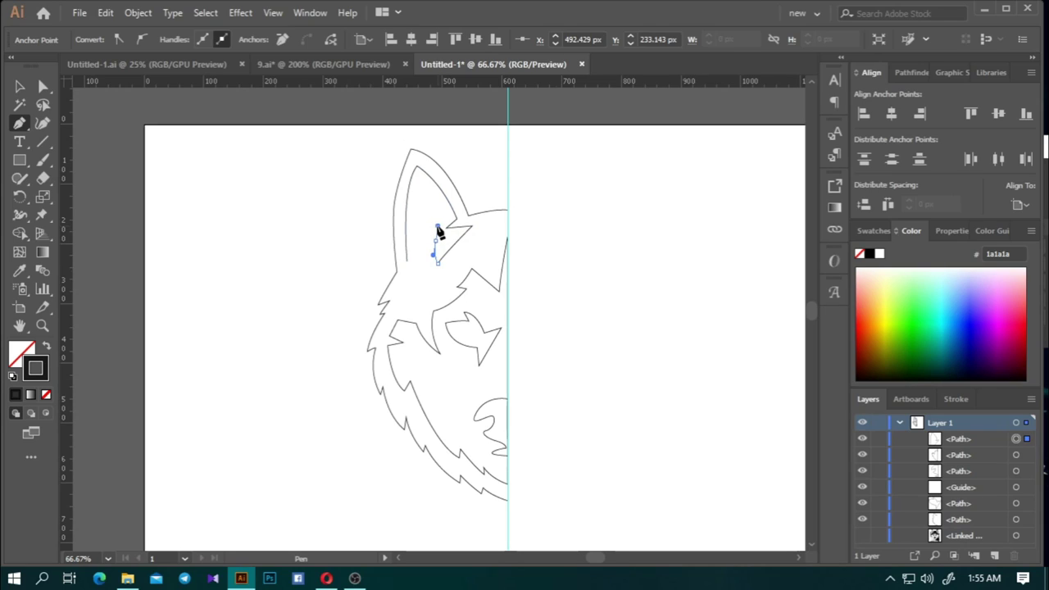
key("ctrl+z")
left_click(434, 209)
key("ctrl+equal")
key("ctrl+equal")
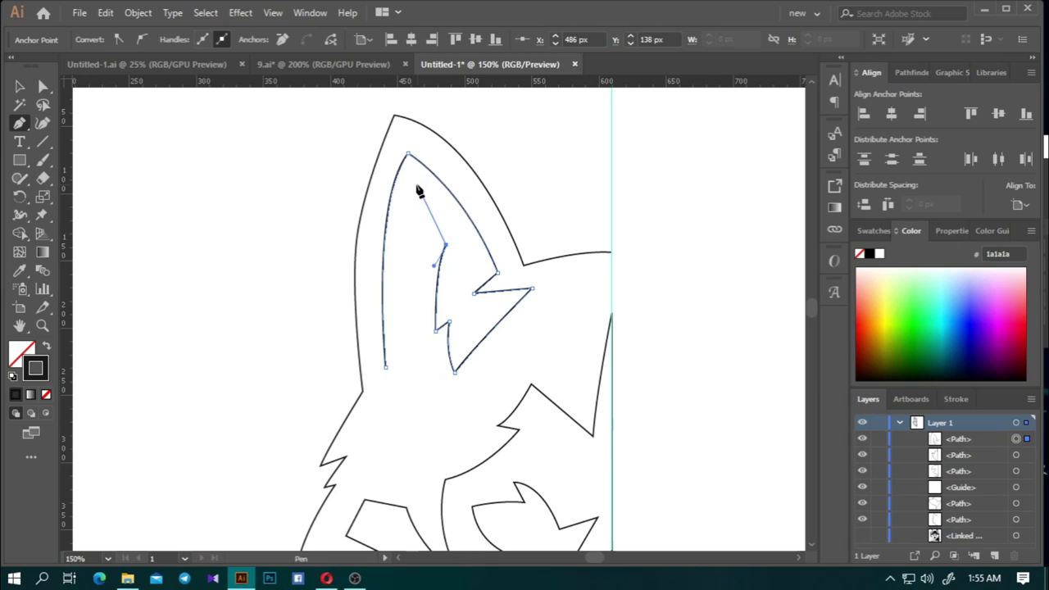
Add anchors at the ear tip and base, close the inner ear shape, and deselect it
left_click_drag(408, 176, 421, 185)
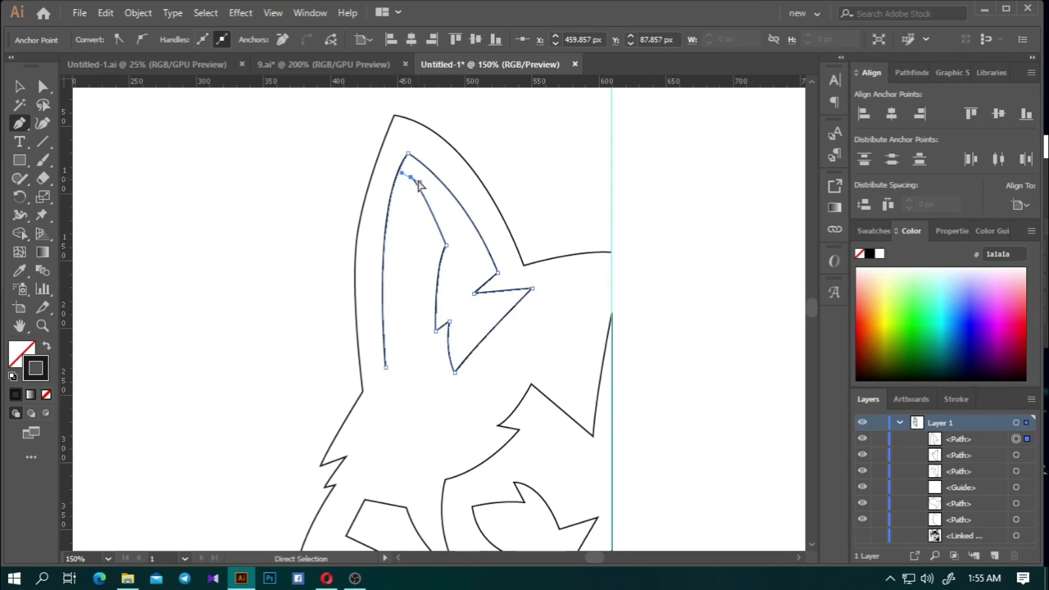
left_click(408, 154)
scroll(416, 187, "down", 1)
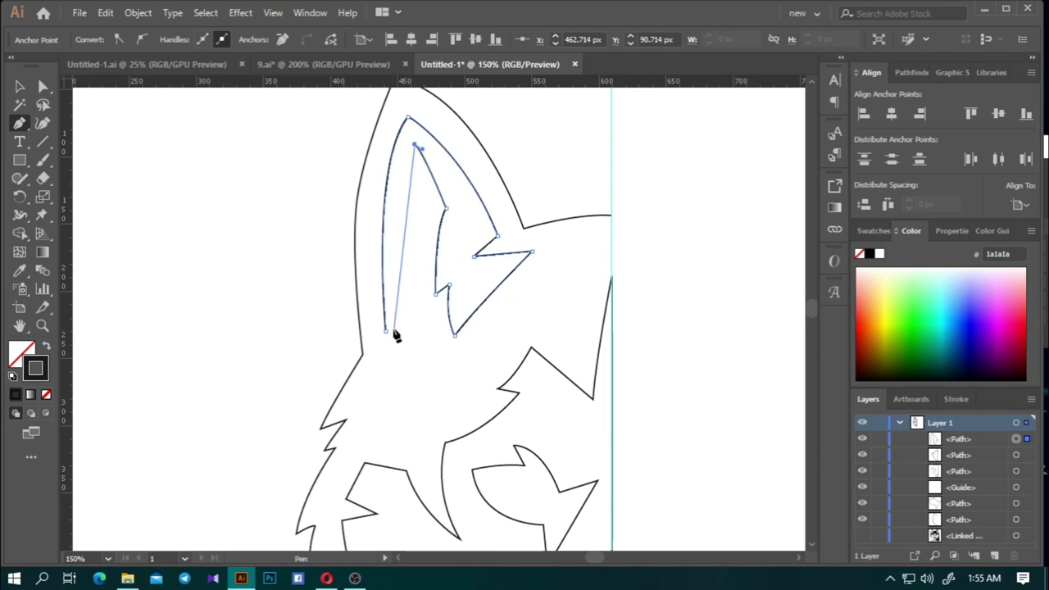
left_click(384, 323)
left_click(444, 210)
key("v")
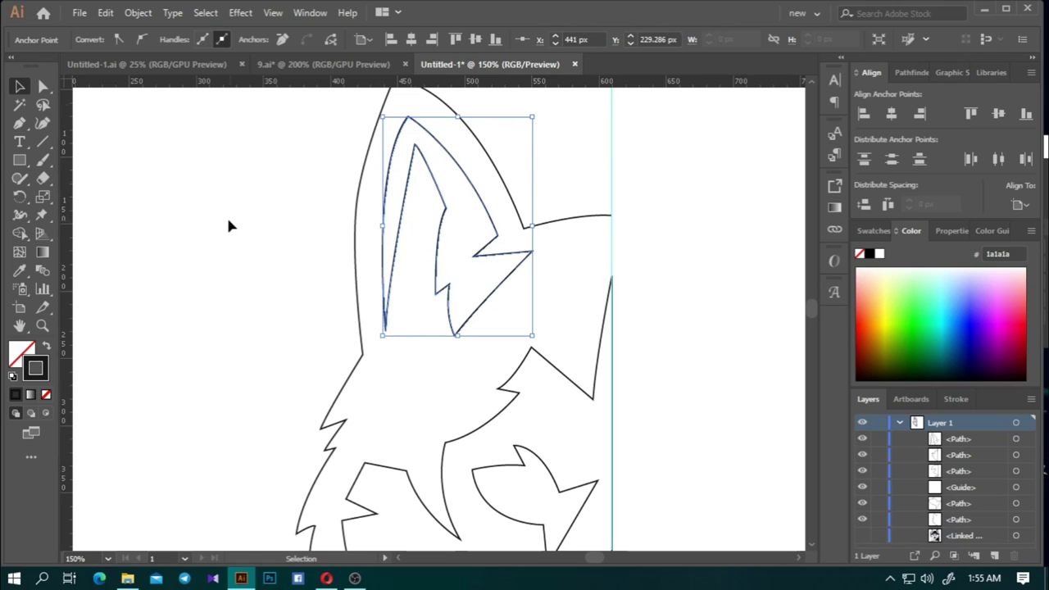
left_click(227, 225)
key("ctrl+minus")
key("ctrl+minus")
key("ctrl+minus")
scroll(346, 287, "up", 3, "alt")
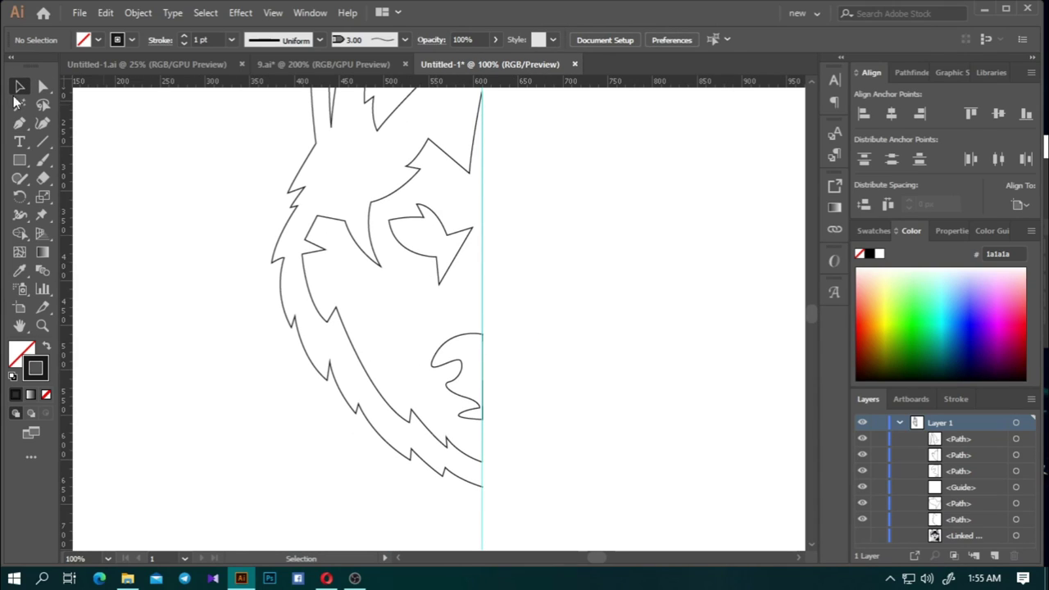
Start the pupil path inside the left eye with its first curved anchors
left_click(20, 123)
scroll(391, 235, "up", 3, "alt")
scroll(422, 260, "up", 1, "alt")
scroll(436, 259, "up", 1, "alt")
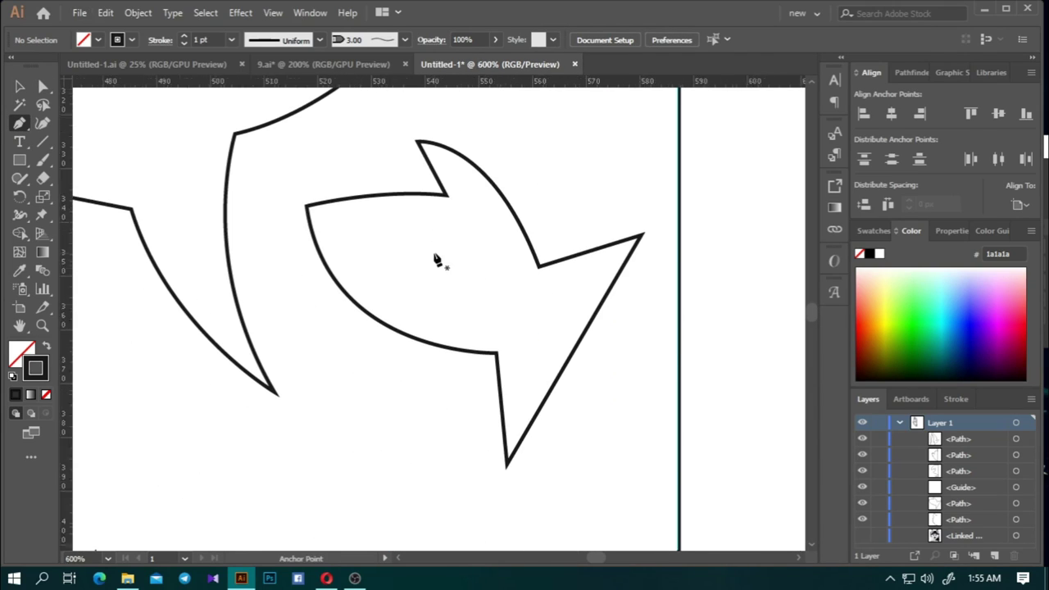
scroll(436, 259, "up", 1, "alt")
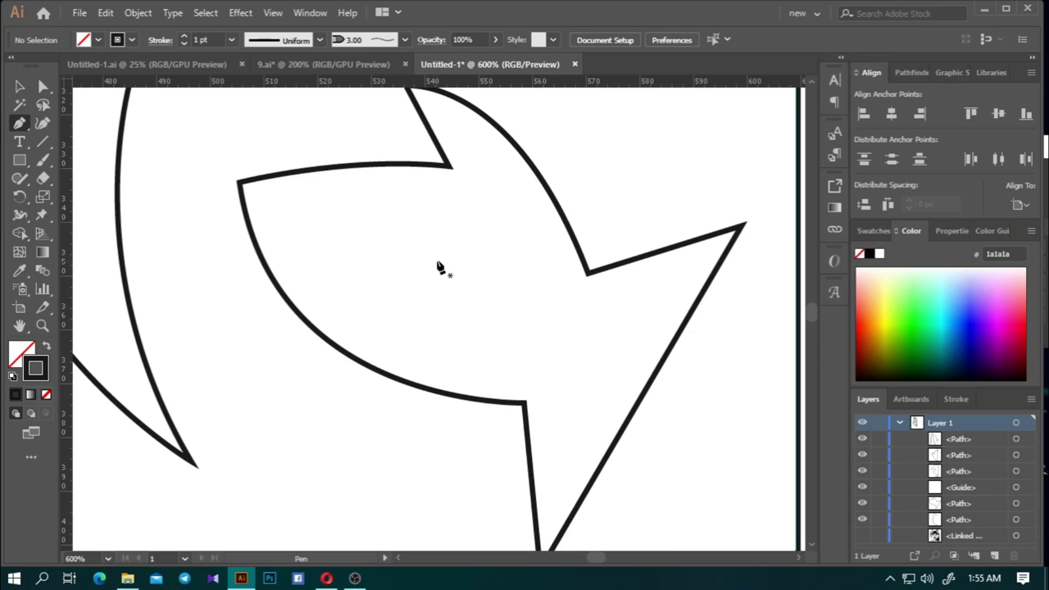
left_click(320, 216)
left_click(525, 326, "ctrl")
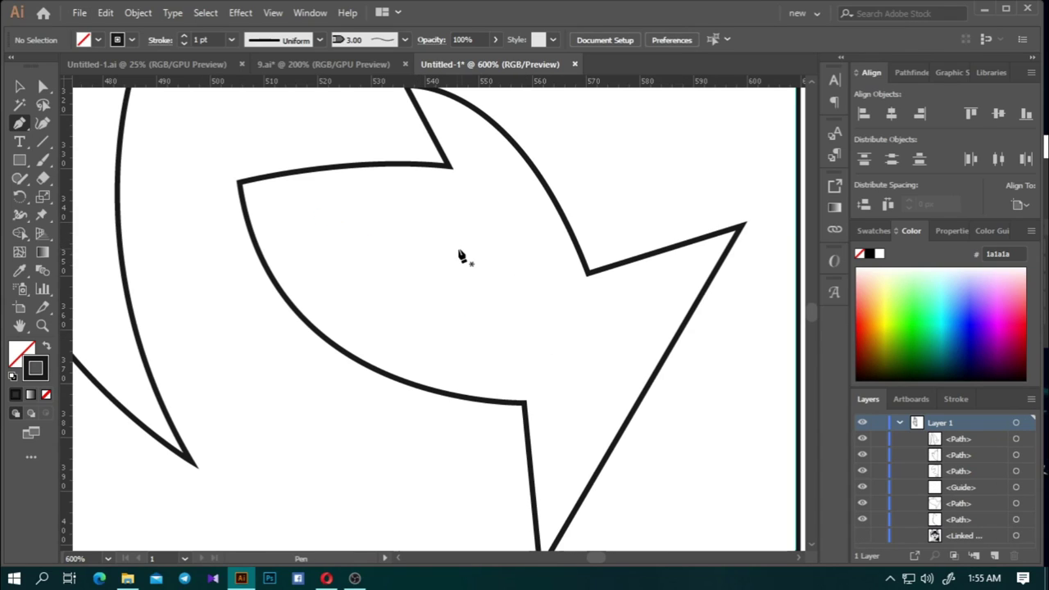
left_click(445, 246)
left_click(547, 296)
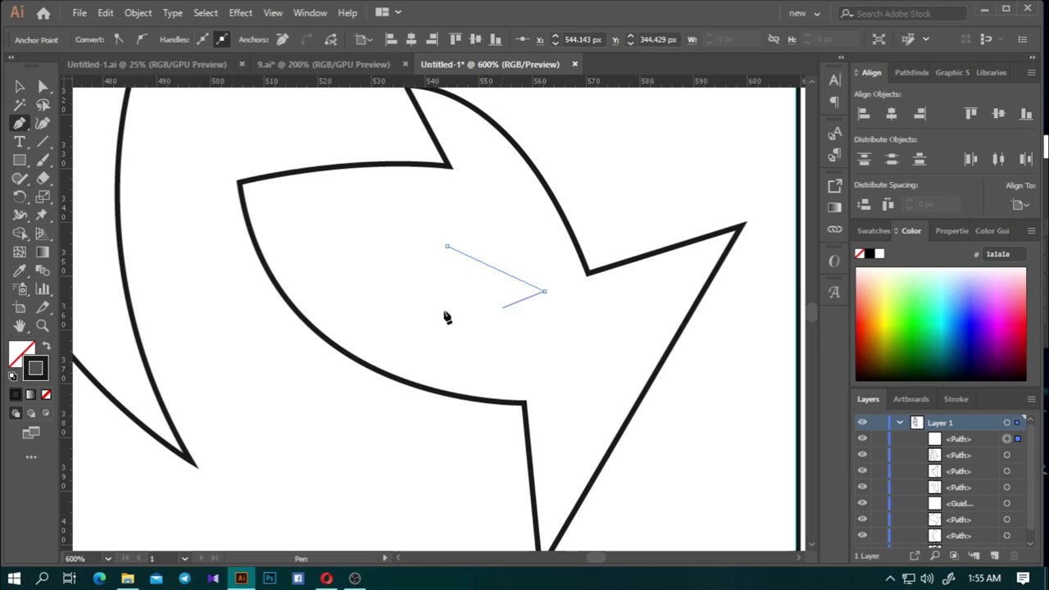
left_click_drag(342, 237, 316, 134)
Curve the remaining pupil segments and close the notched shape
key("ctrl+minus")
key("ctrl+minus")
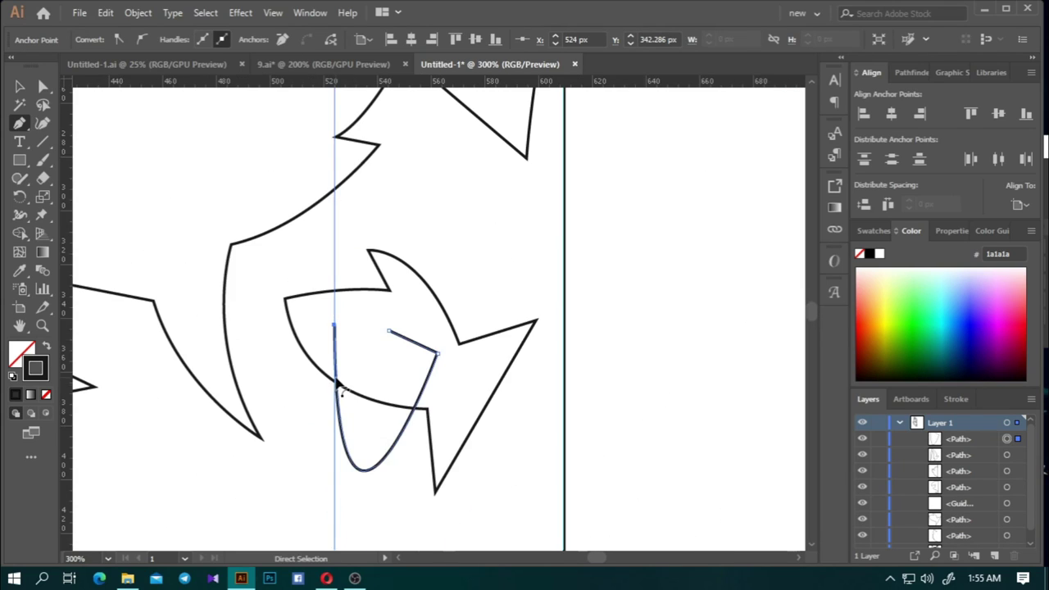
left_click_drag(336, 331, 303, 246)
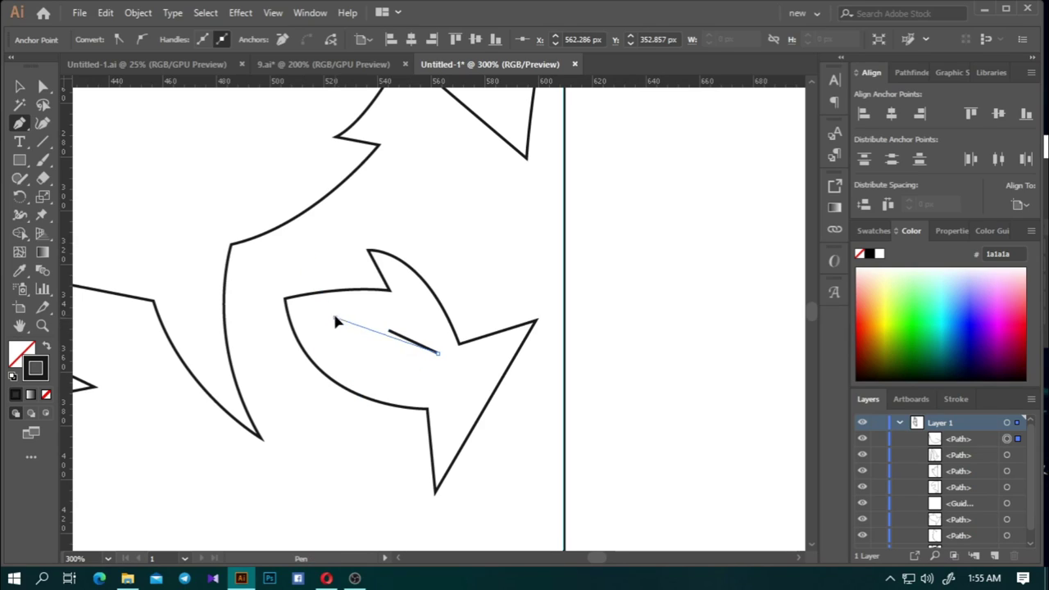
left_click_drag(336, 329, 318, 222)
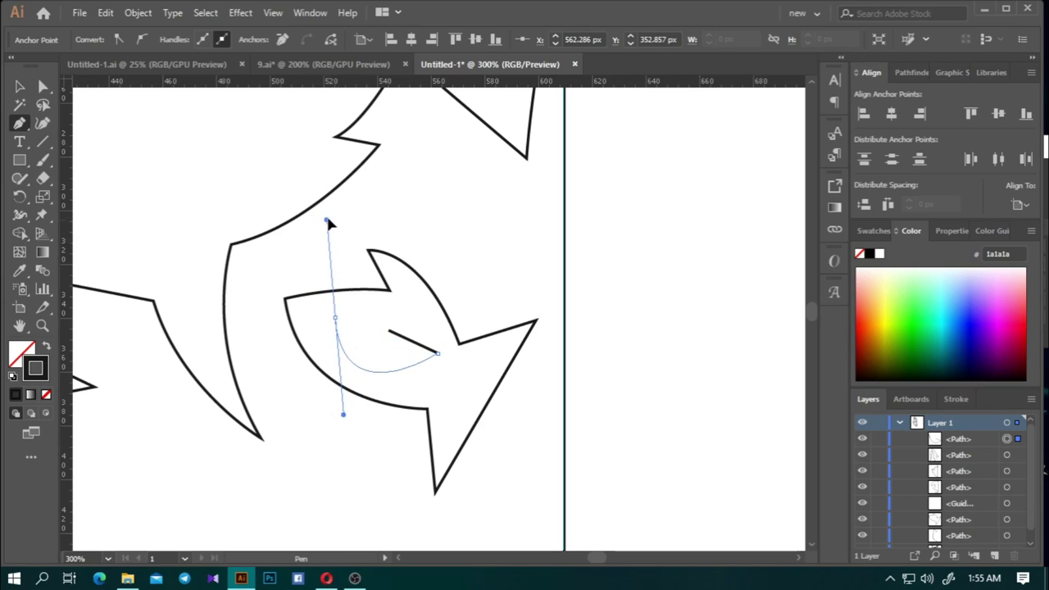
left_click(335, 319)
left_click_drag(386, 353, 407, 354)
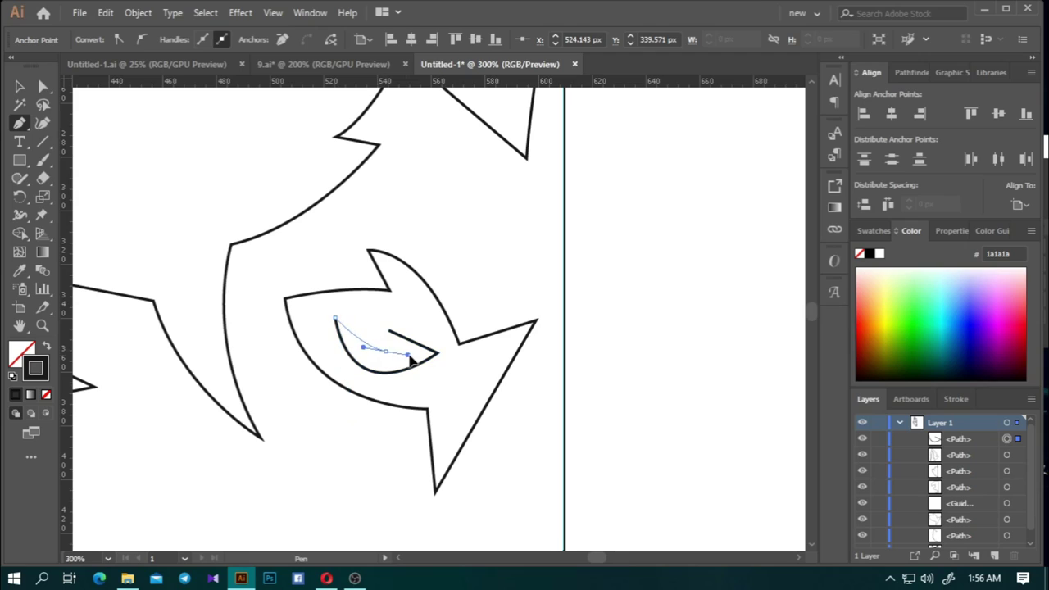
left_click(388, 354)
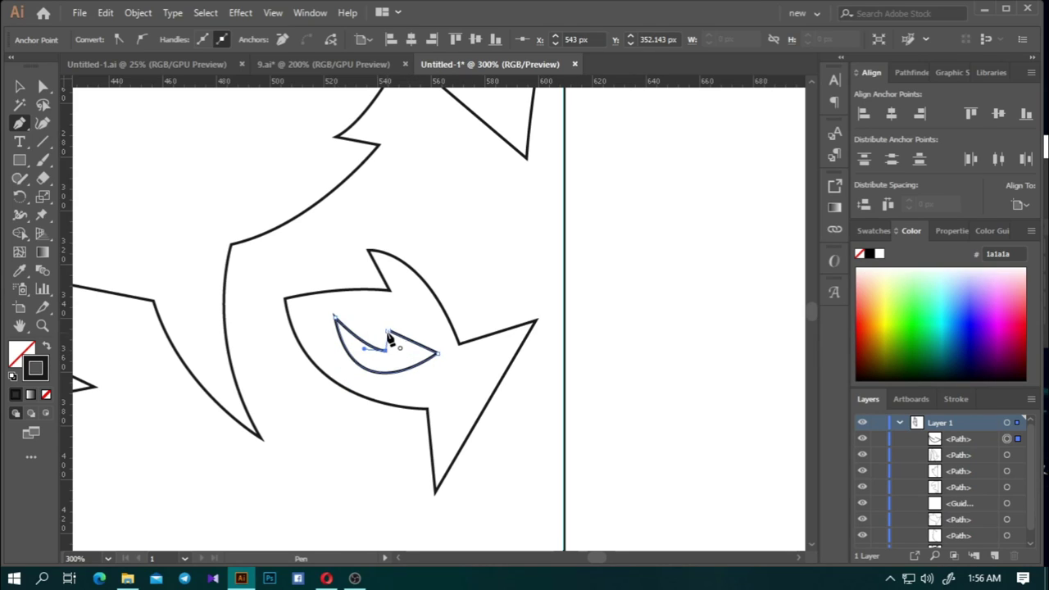
left_click(335, 318)
key("a")
left_click(483, 409)
scroll(429, 371, "up", 4)
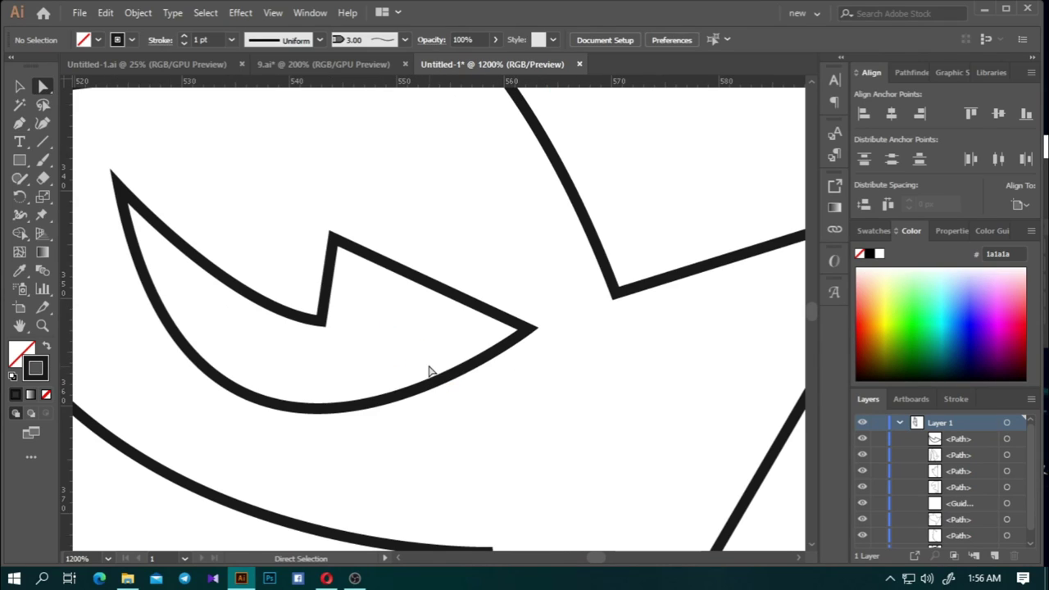
Raise the notch-bottom anchor and curve the pupil's upper and left edges
left_click(333, 239)
left_click_drag(326, 318, 326, 293)
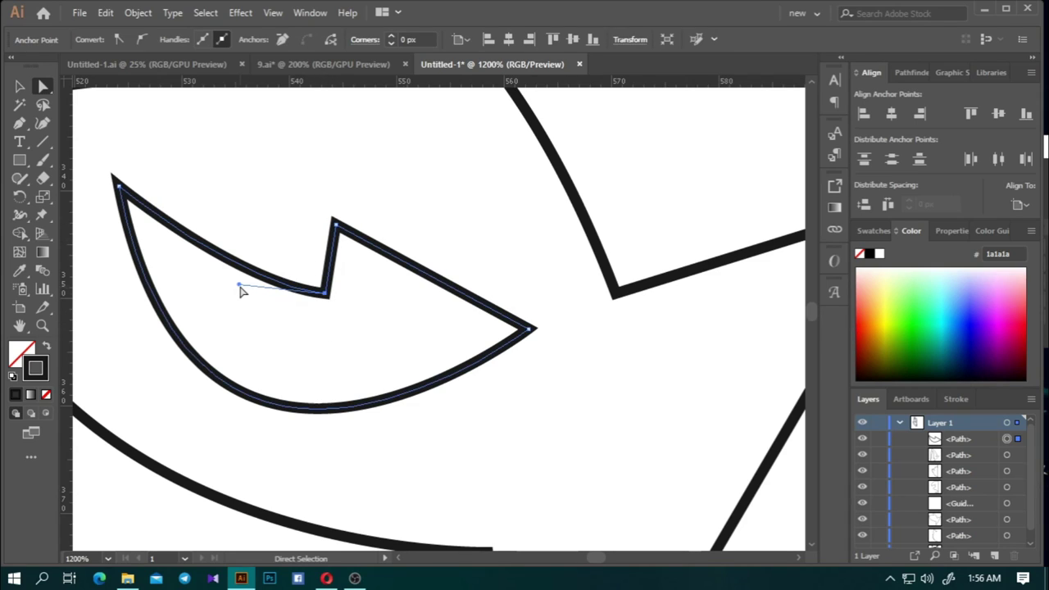
left_click_drag(241, 291, 231, 300)
left_click_drag(120, 189, 198, 547)
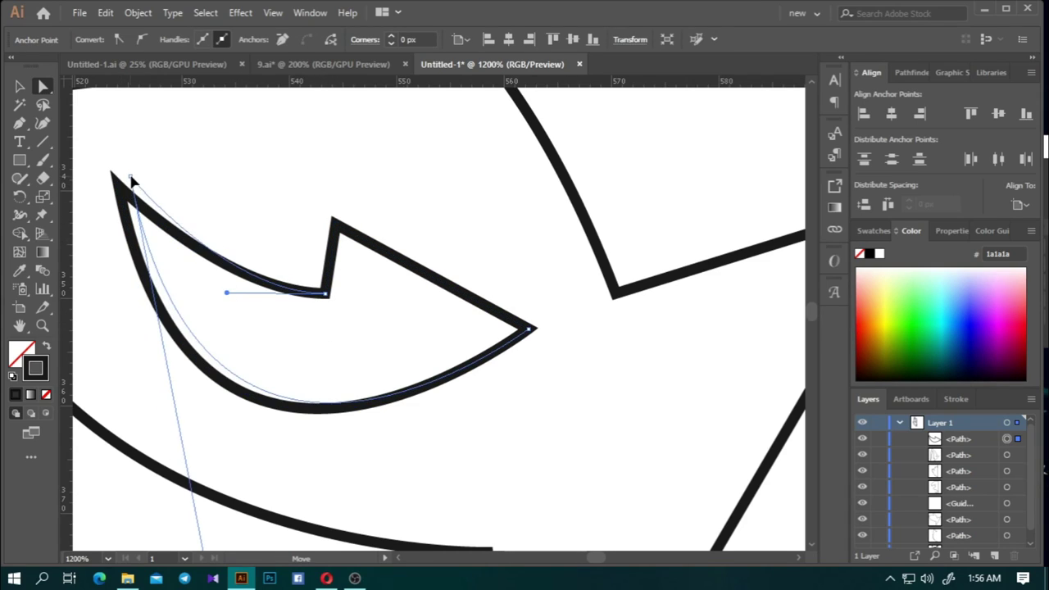
scroll(334, 391, "down", 3)
left_click_drag(288, 418, 284, 436)
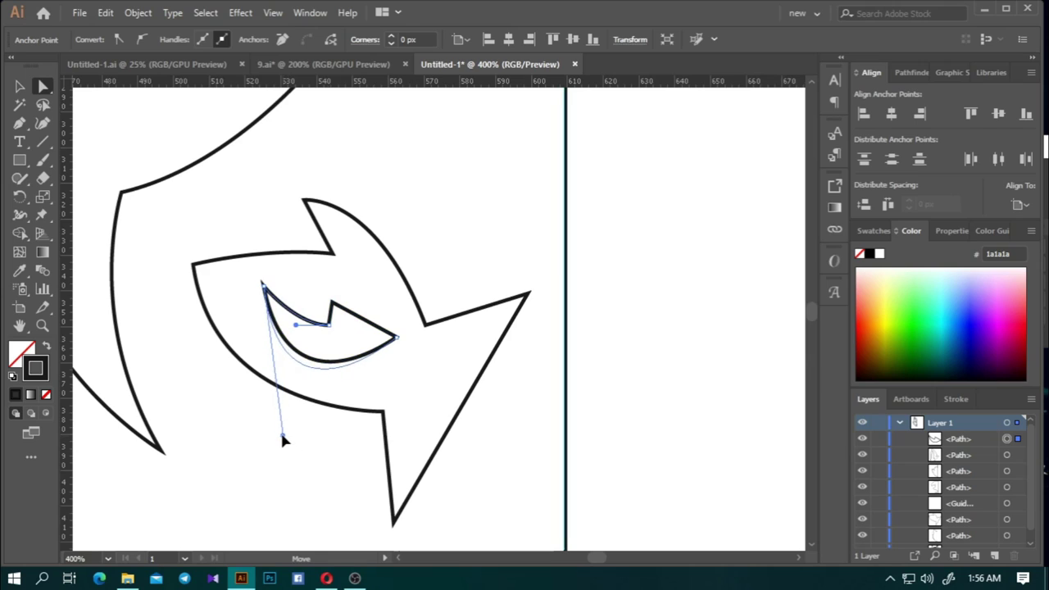
scroll(324, 328, "up", 2, "alt")
left_click(358, 347)
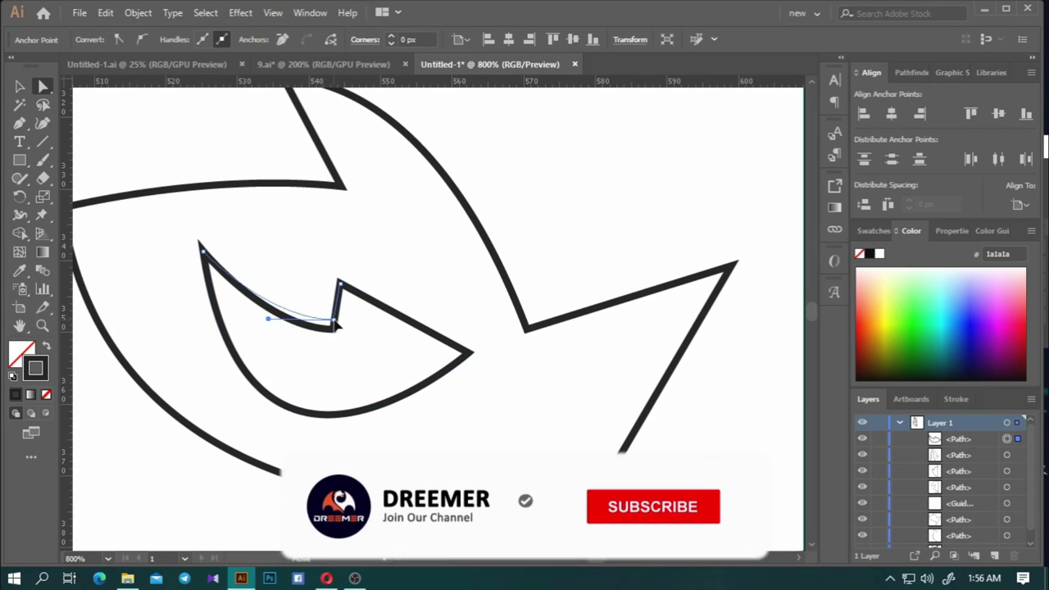
Swing the pupil's top-left anchor handle straight down
left_click(215, 262)
scroll(333, 379, "down", 2)
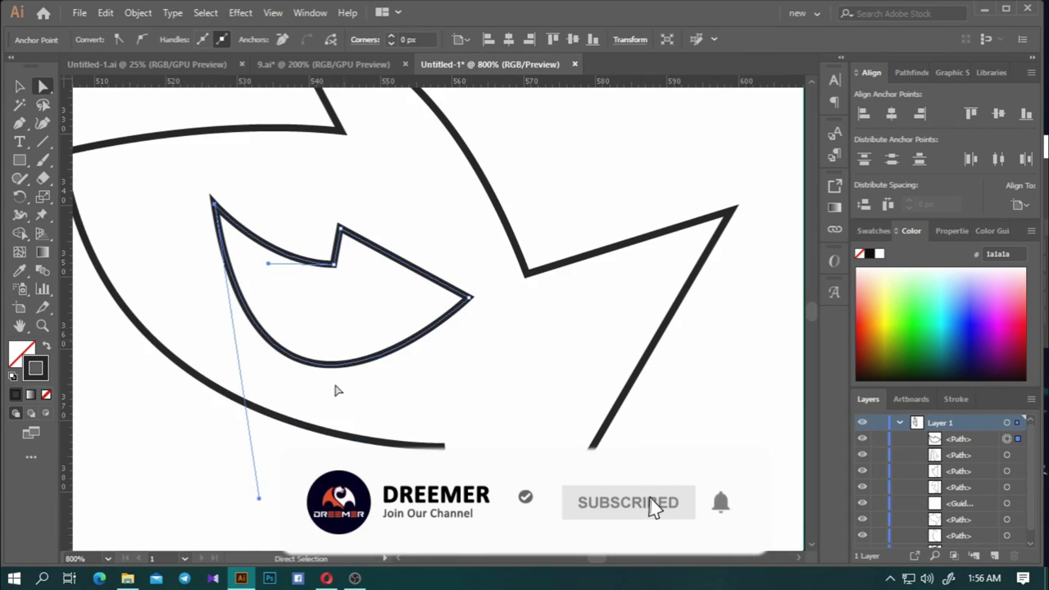
scroll(332, 379, "down", 1)
mouse_move(259, 466)
left_mouse_down()
mouse_move(221, 457)
mouse_move(251, 449)
left_mouse_up()
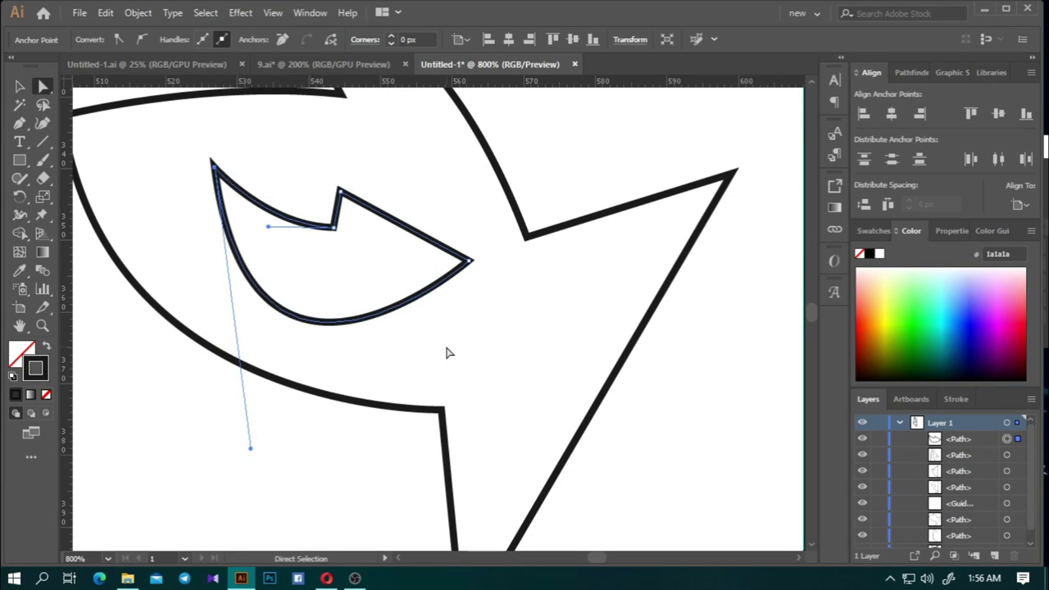
left_click(446, 353)
scroll(304, 234, "up", 1)
Adjust the notch corner curve and shorten the left curve's handle
left_click(246, 213)
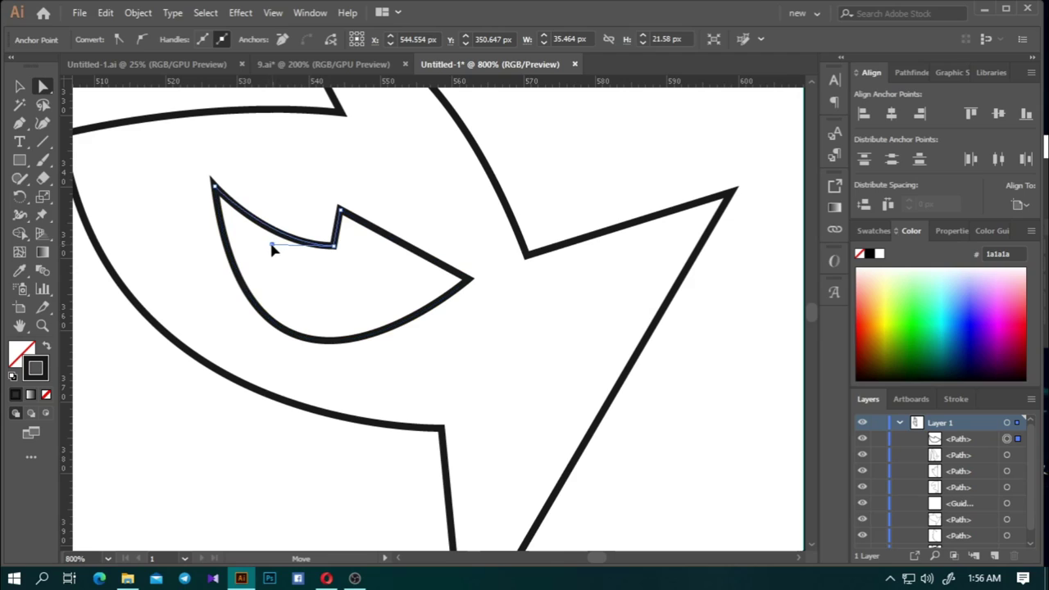
left_click_drag(335, 244, 346, 262)
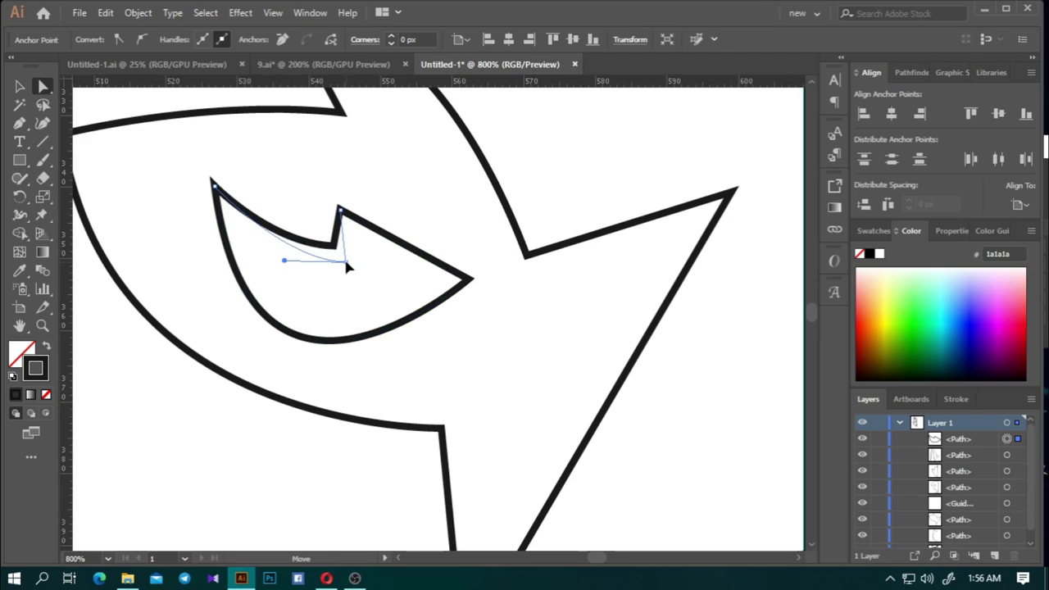
left_click(210, 183)
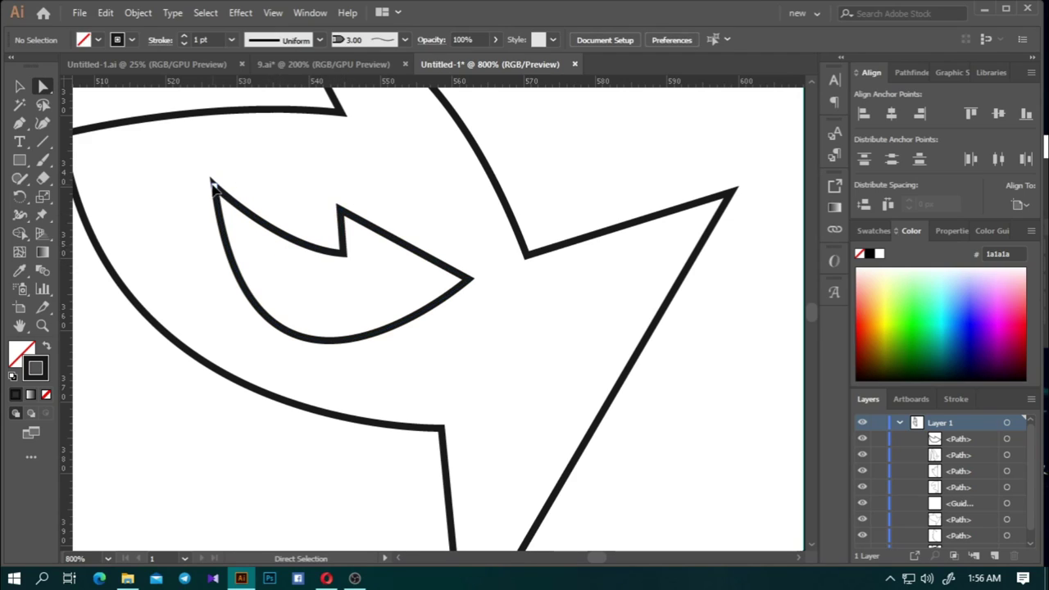
left_click(232, 269)
left_click(252, 473)
left_click(234, 213)
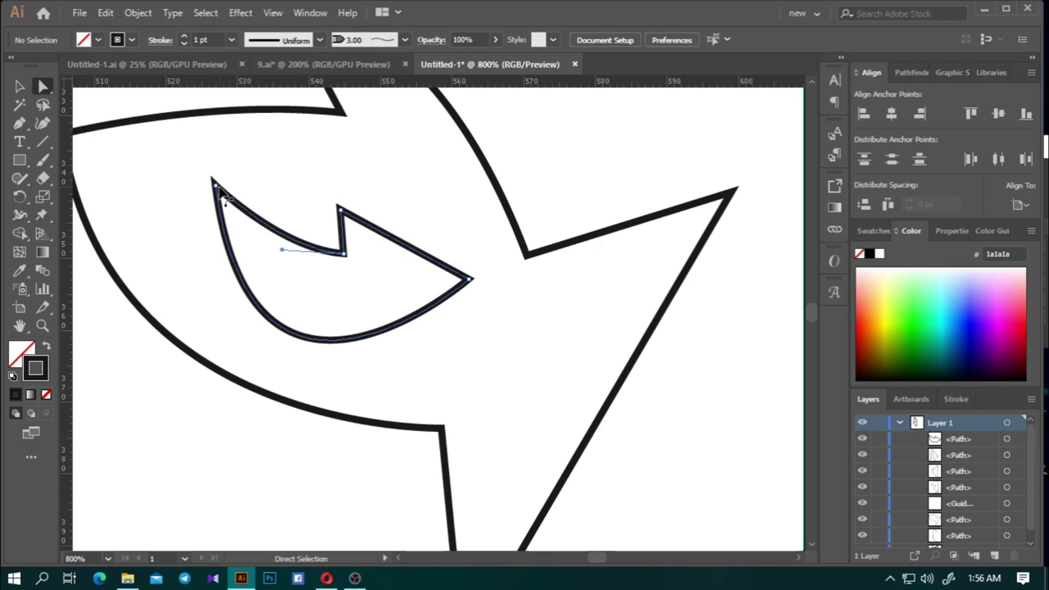
mouse_move(251, 467)
left_mouse_down()
mouse_move(233, 460)
mouse_move(240, 466)
left_mouse_up()
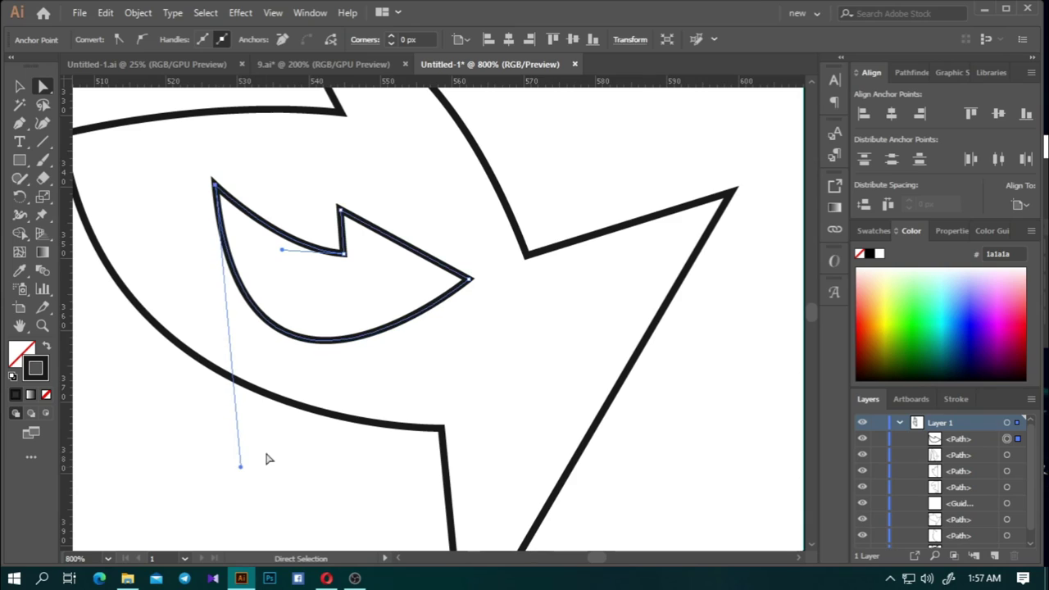
key("ctrl+shift+a")
scroll(370, 335, "down", 3)
Delete the vertical centre guide
scroll(520, 344, "down", 3)
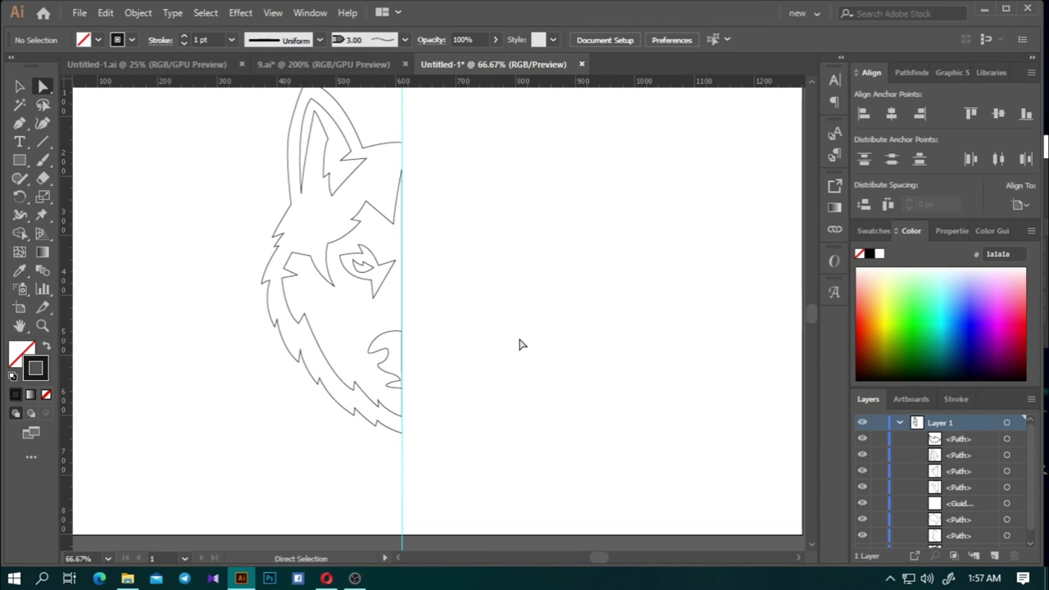
scroll(428, 331, "down", 1)
scroll(429, 324, "up", 1)
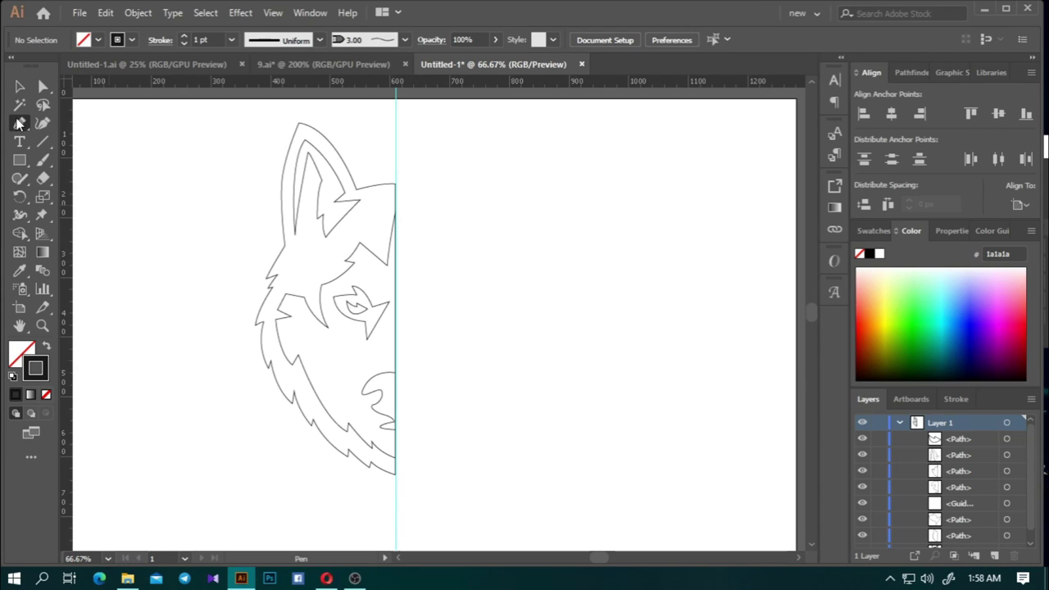
key("v")
left_click_drag(382, 152, 437, 177)
key("Delete")
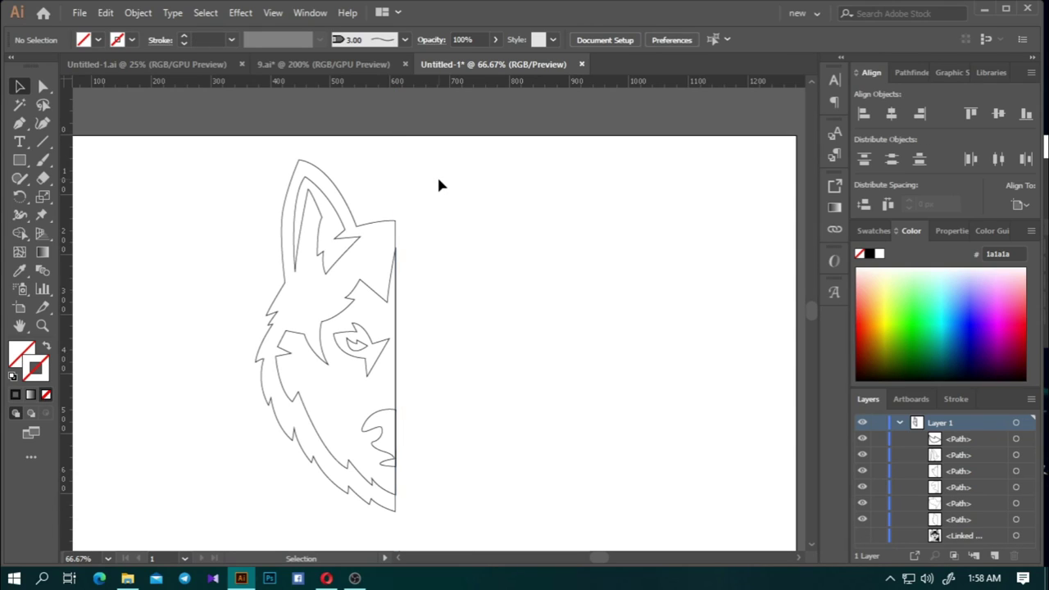
Copy the half head, reflect it vertically, and join it at the centre line
left_click_drag(222, 202, 554, 389)
left_click_drag(382, 330, 589, 325)
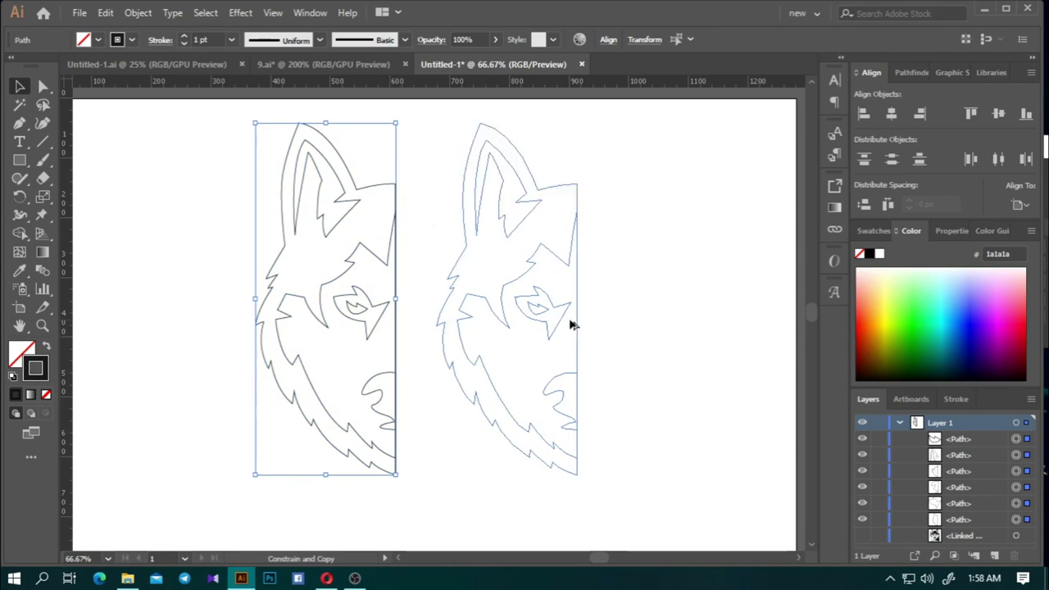
right_click(589, 324)
left_click(787, 278)
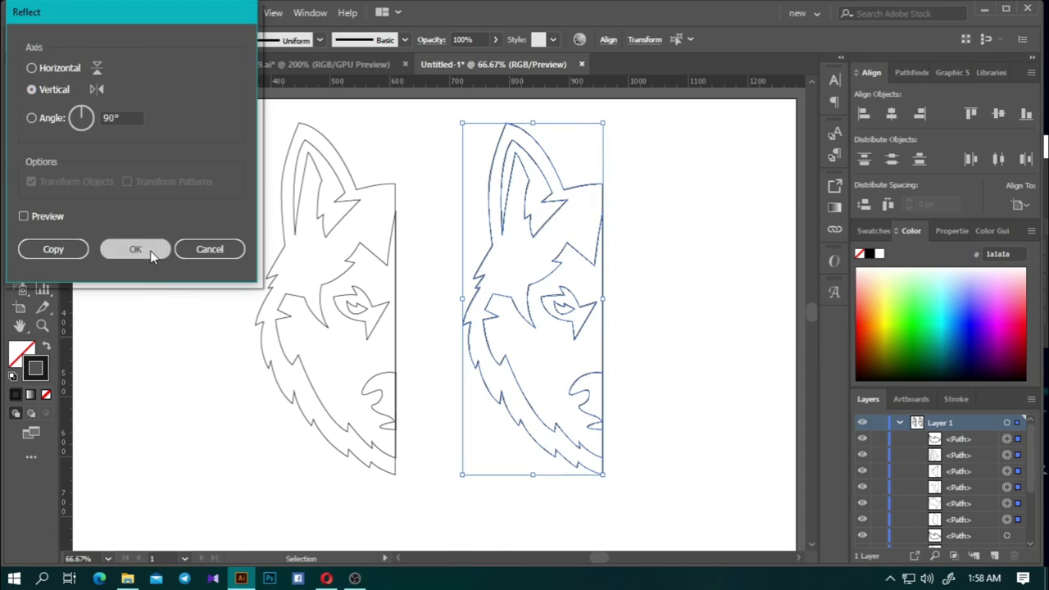
left_click(149, 249)
left_click_drag(473, 352, 393, 350)
left_click(720, 420)
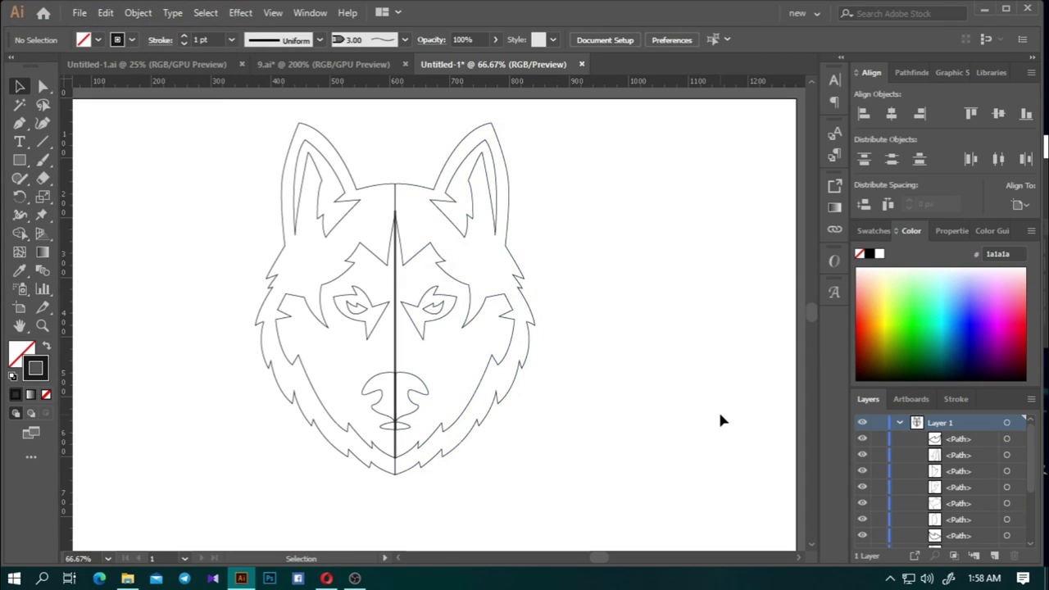
Try swapping the outer head outline's fill and stroke, then undo the black fill
left_click(42, 86)
scroll(367, 175, "up", 3)
left_click(398, 232)
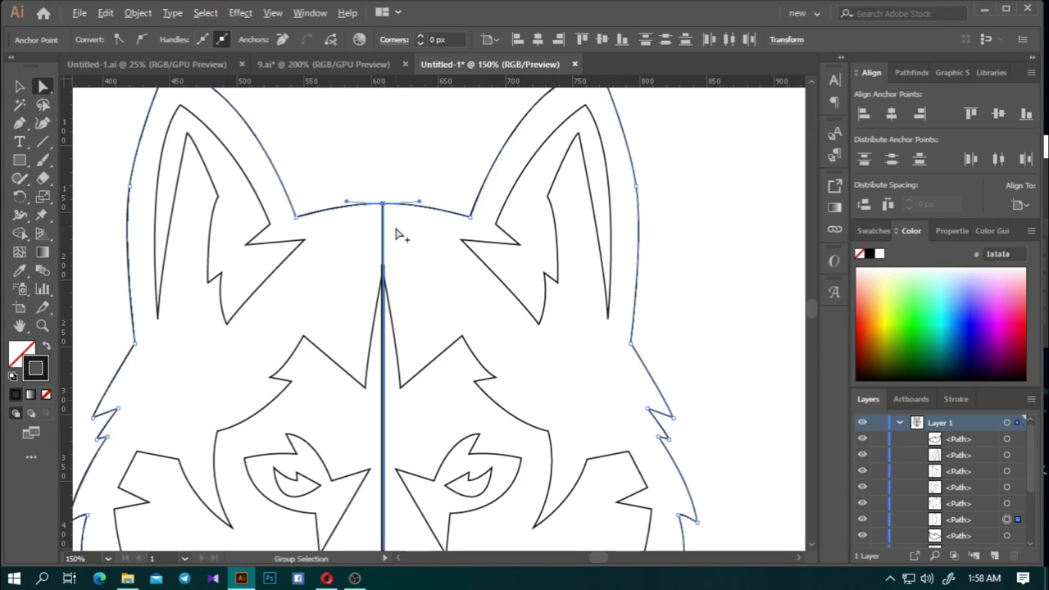
key("ctrl+0")
left_click(46, 347)
left_click(578, 257)
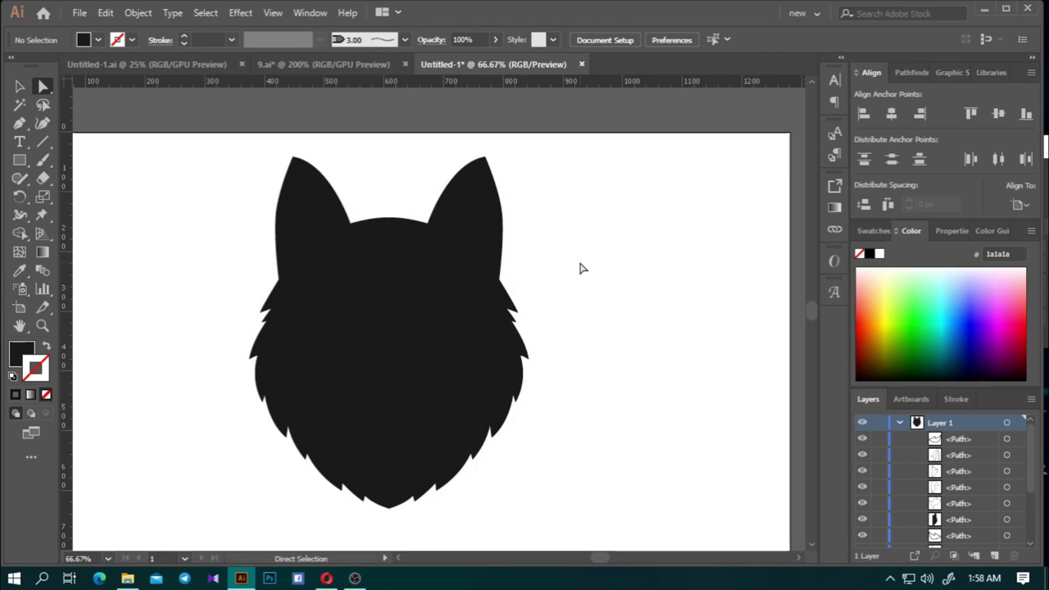
key("v")
key("ctrl+z")
left_click(571, 368)
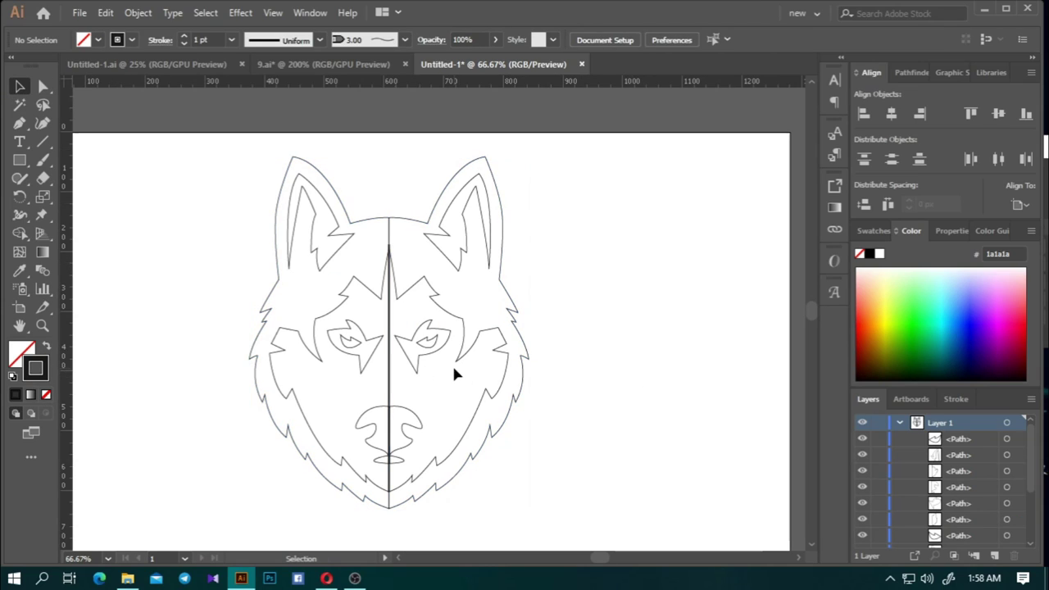
Apply the black outline style to both inner fur paths with the Eyedropper
left_click(486, 399)
left_click(344, 462, "shift")
key("i")
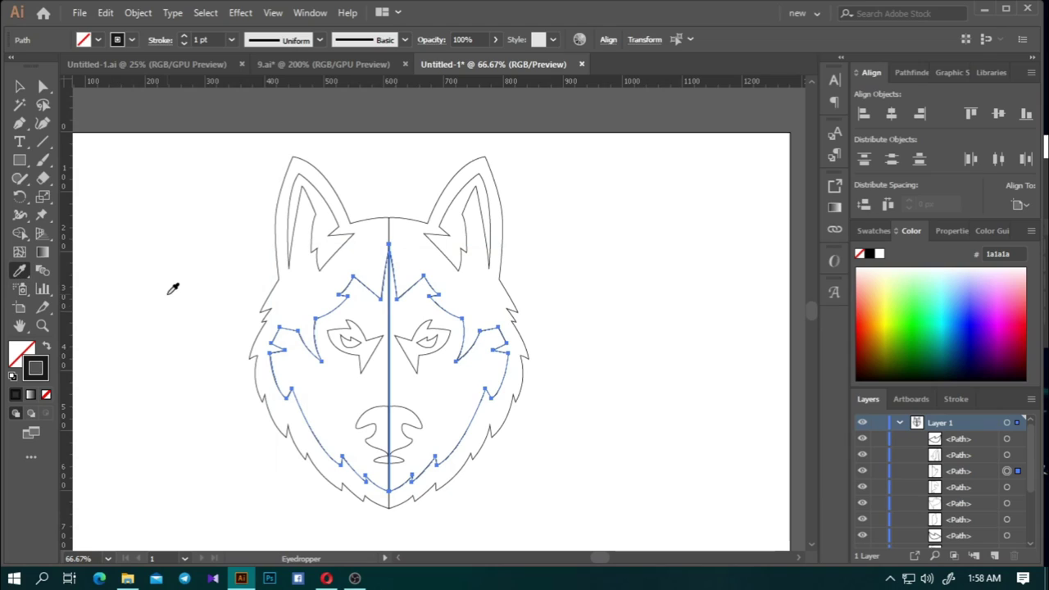
left_click(260, 309)
key("v")
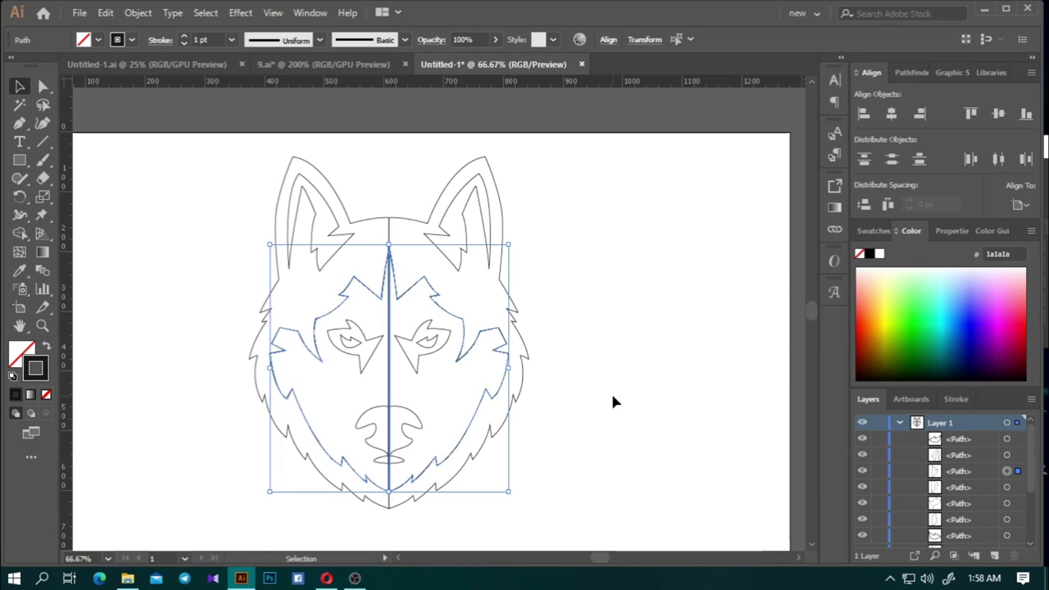
left_click(604, 400)
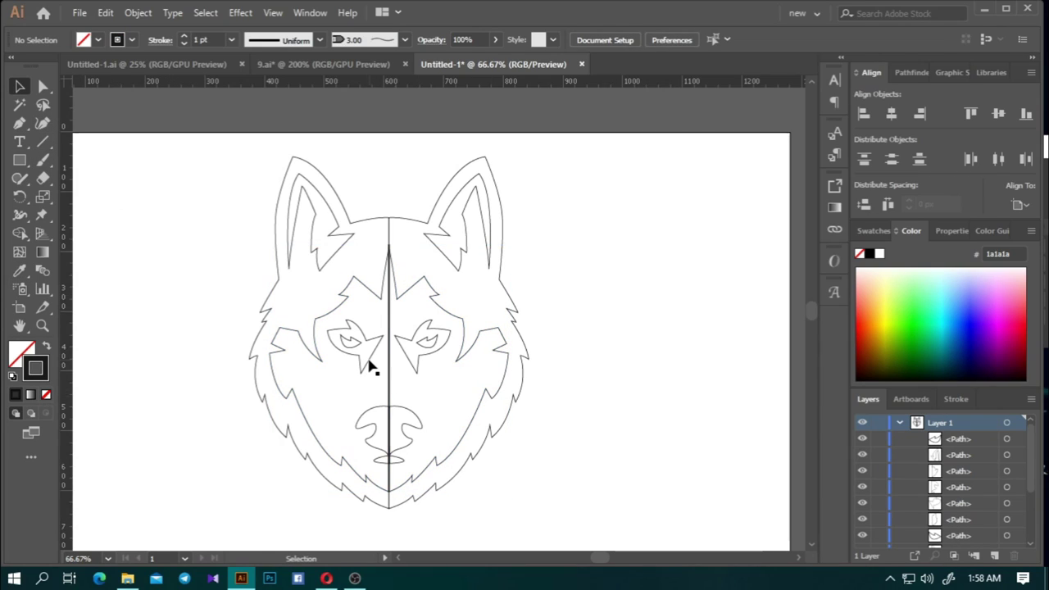
Check the stacking options of both eye shapes, then select the face outline and centre line
scroll(371, 364, "up", 3)
left_click(339, 384)
left_click(523, 386, "shift")
right_click(528, 385)
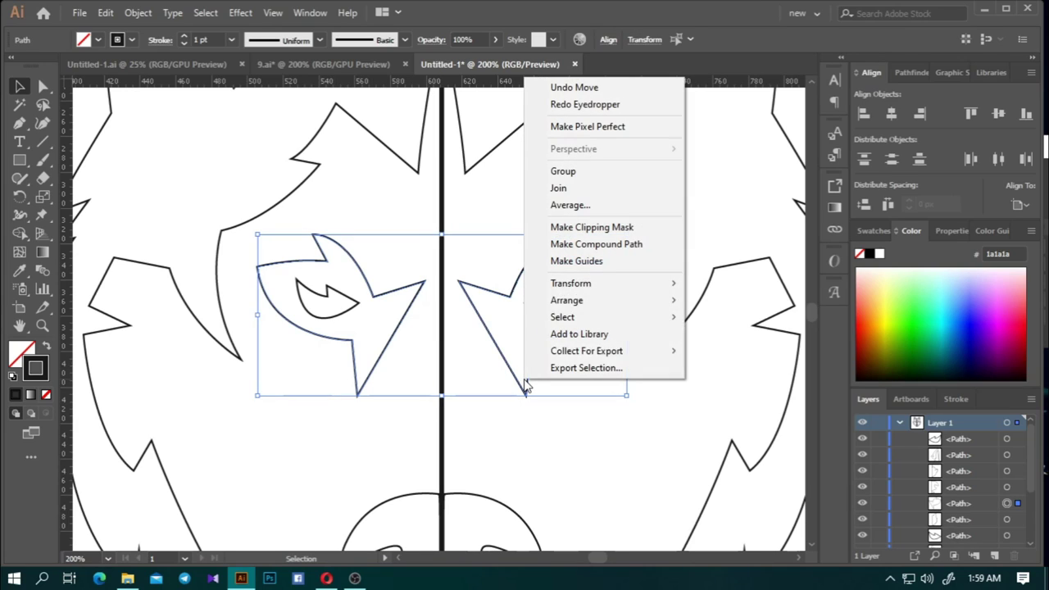
left_click(719, 308)
scroll(686, 358, "down", 3)
scroll(502, 232, "up", 3)
left_click(502, 233)
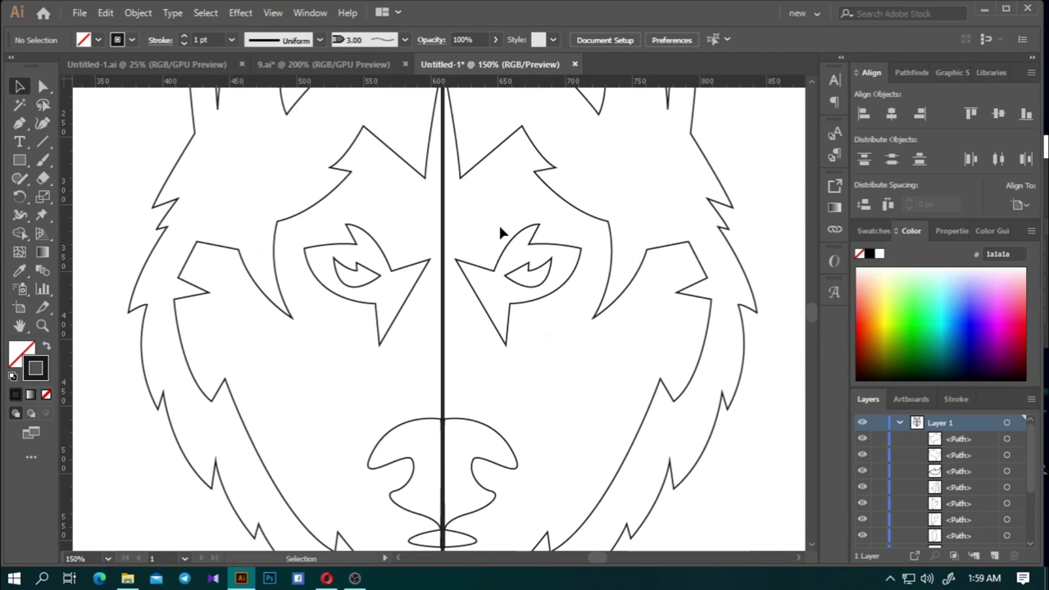
left_click(442, 152)
key("ctrl+minus")
key("ctrl+minus")
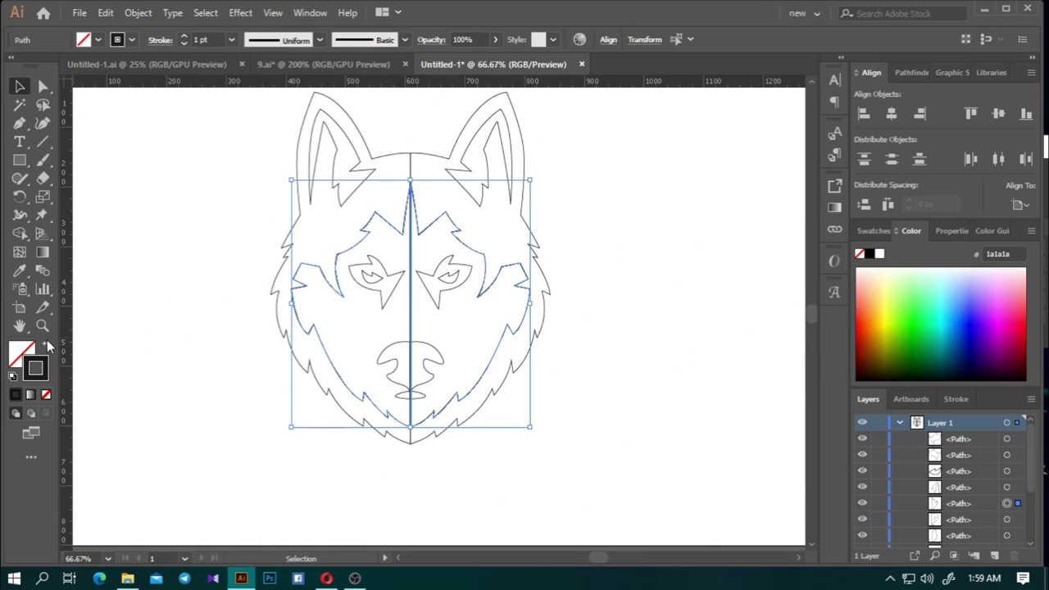
Give the face shape white fill with no stroke and merge its halves
left_click(47, 345)
left_click(19, 270)
left_click(180, 226)
left_click(21, 86)
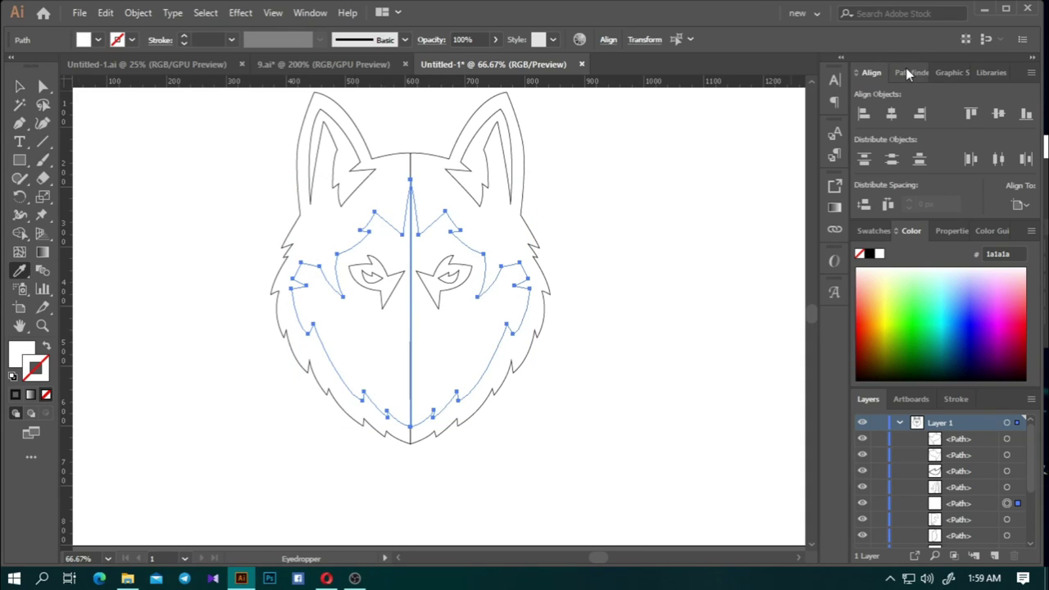
left_click(903, 72)
left_click(864, 113)
Zoom in on the eyes and send the eye and inner fur shapes to the back
left_click(42, 86)
key("ctrl+plus")
key("ctrl+plus")
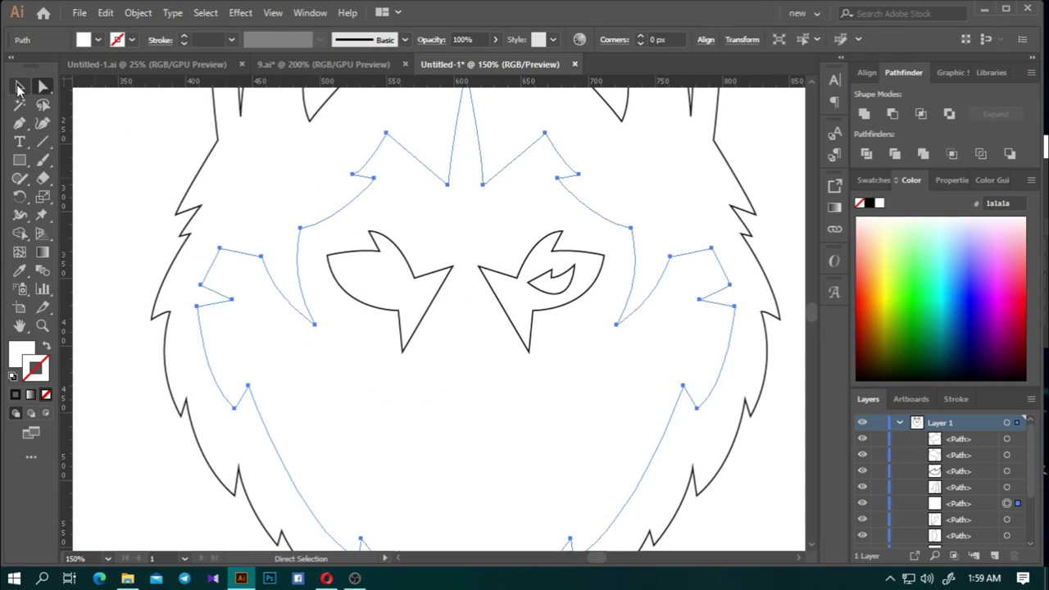
left_click(20, 87)
left_click(400, 327)
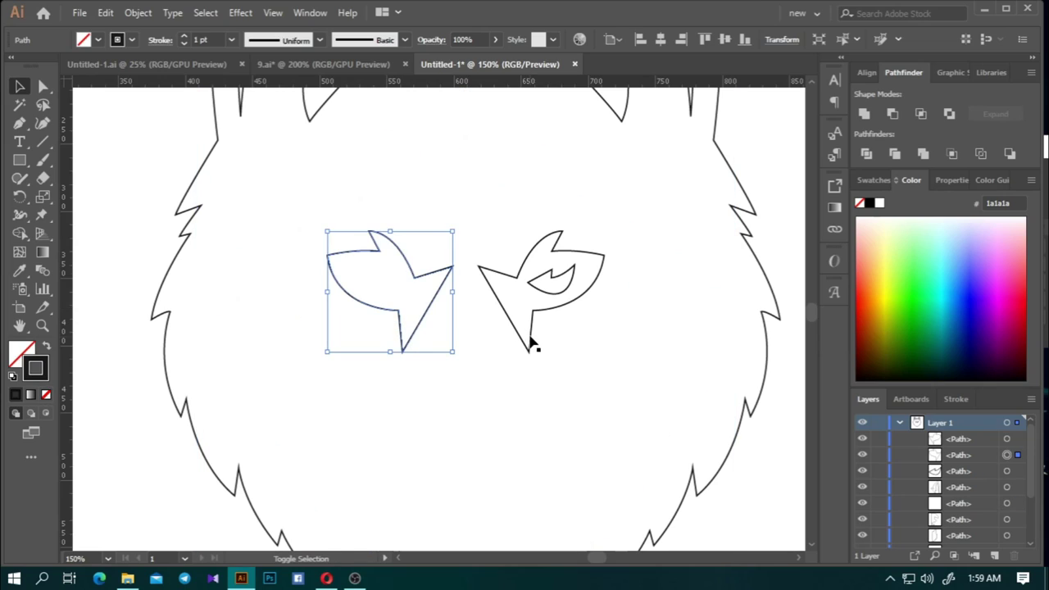
left_click(531, 343)
left_click(424, 326, "shift")
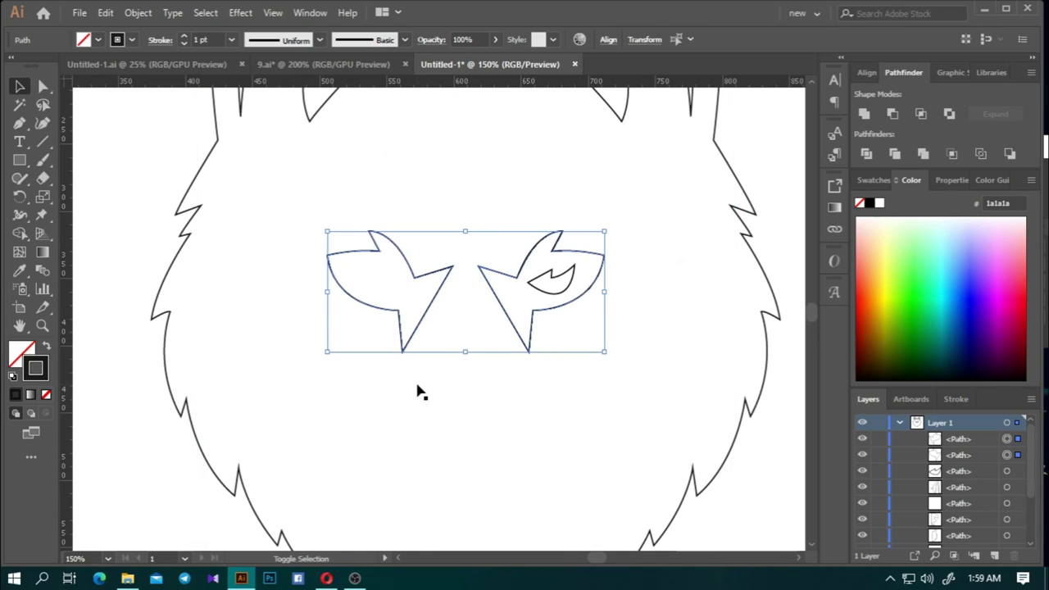
left_click(419, 391, "shift")
key("ctrl+shift+[")
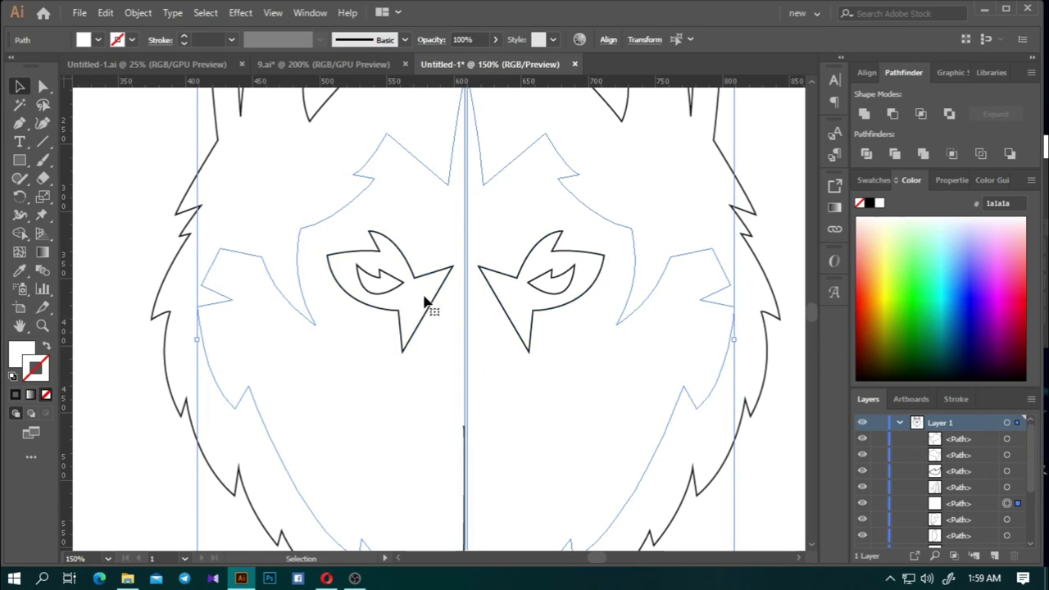
Carve both eye regions out of the inner fur shape with Shape Builder
left_click(429, 310)
left_click(516, 348)
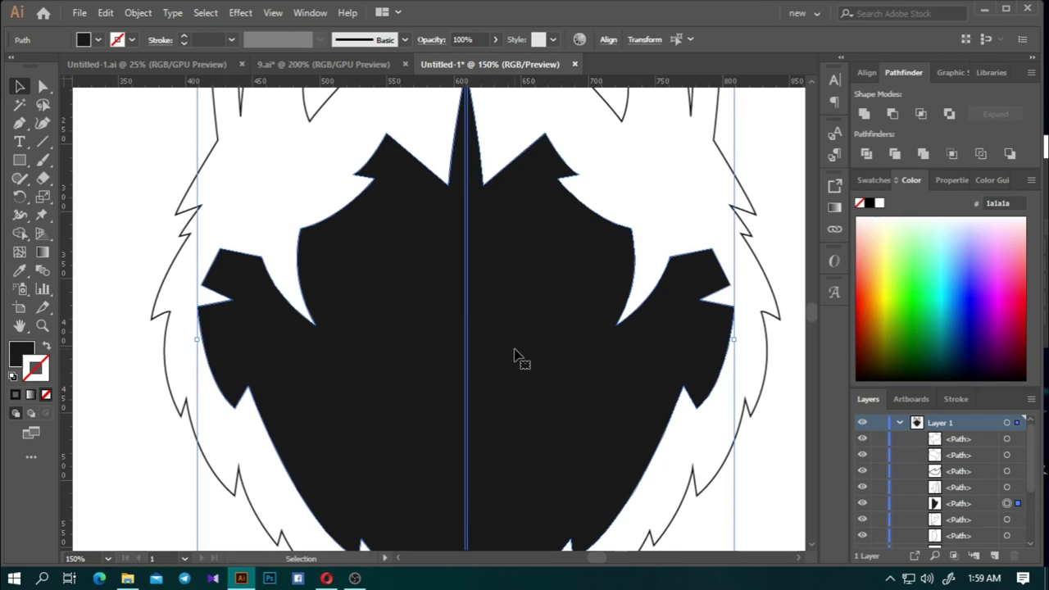
left_click(527, 349)
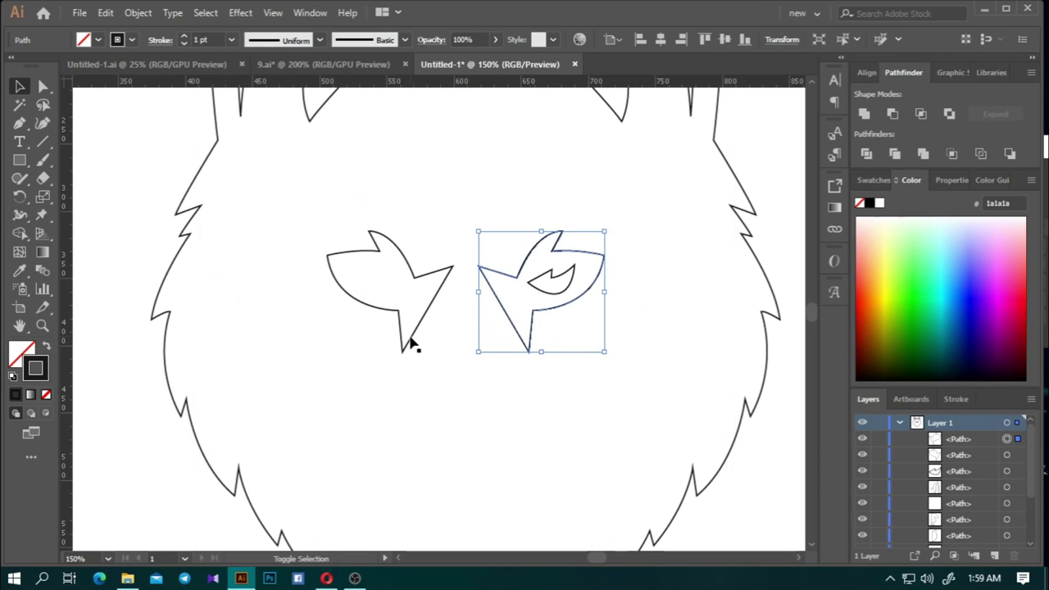
left_click(412, 344)
left_click(518, 340, "shift")
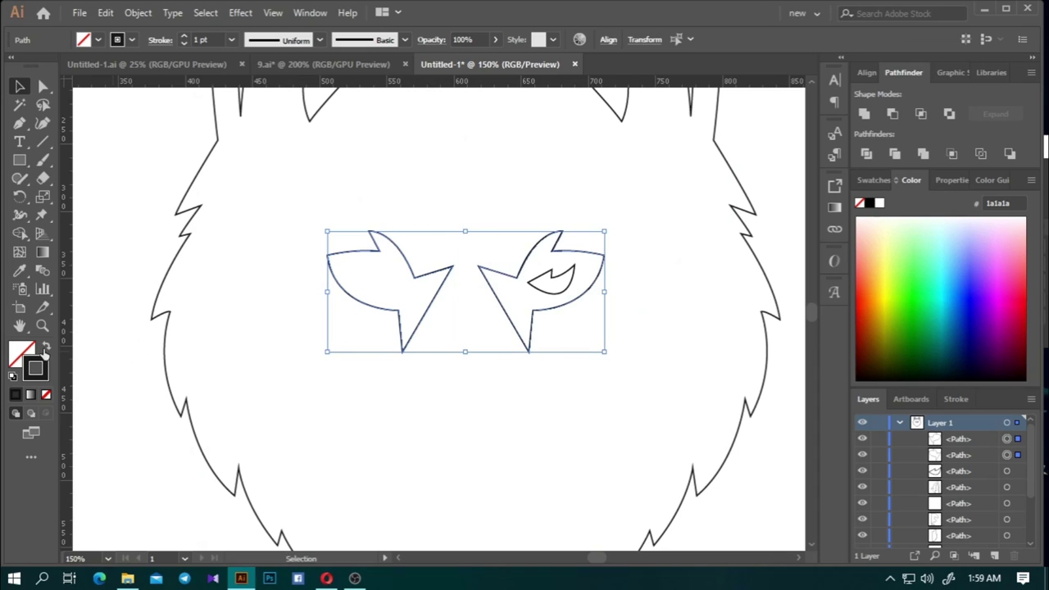
key("shift+x")
left_click(342, 380, "shift")
left_click(20, 232)
left_click(393, 303, "alt")
left_click(541, 279, "alt")
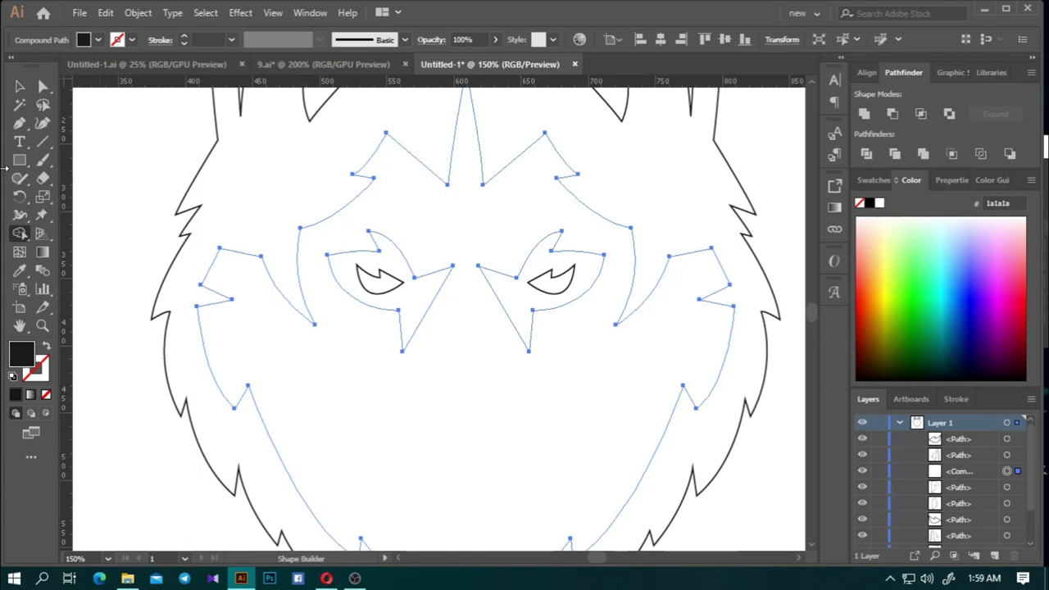
Make both inner ear shapes white without outline and bring them to the front
left_click(19, 86)
key("ctrl+0")
left_click(678, 328)
left_click(509, 241)
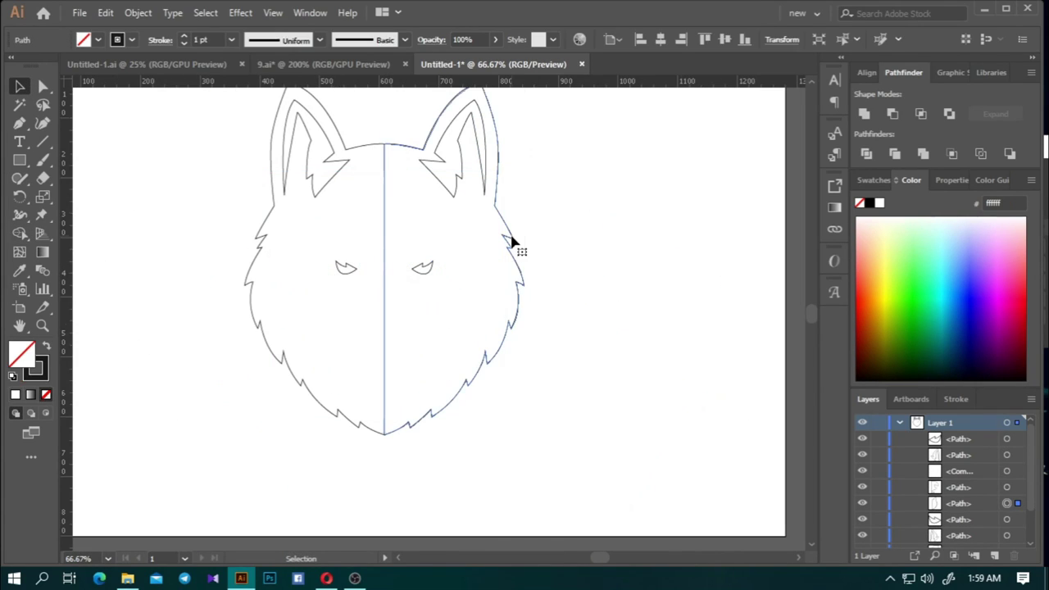
left_click(333, 165)
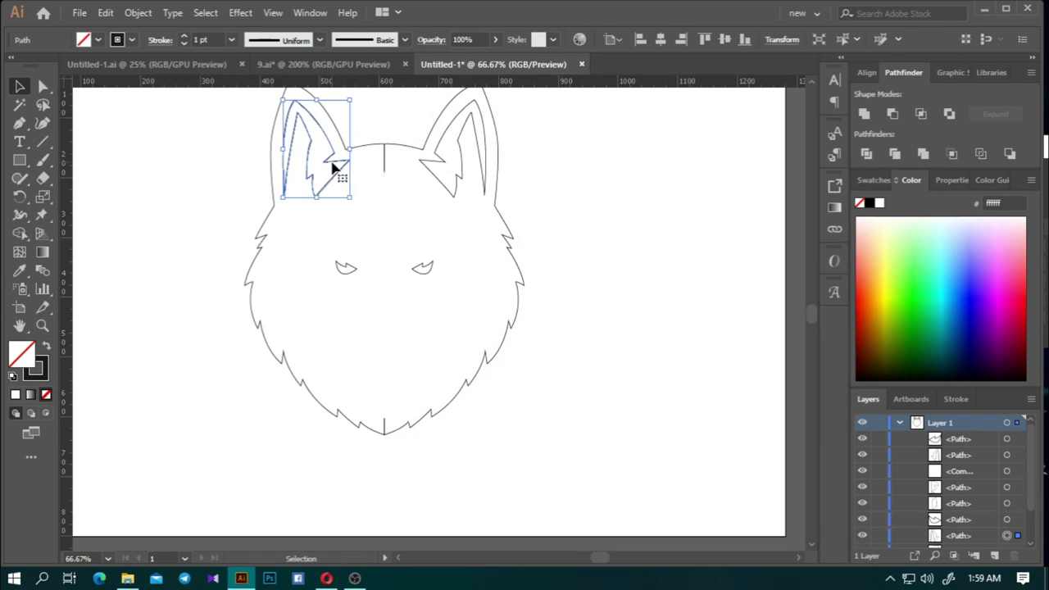
left_click(439, 182, "shift")
left_click(385, 327)
left_click(20, 86)
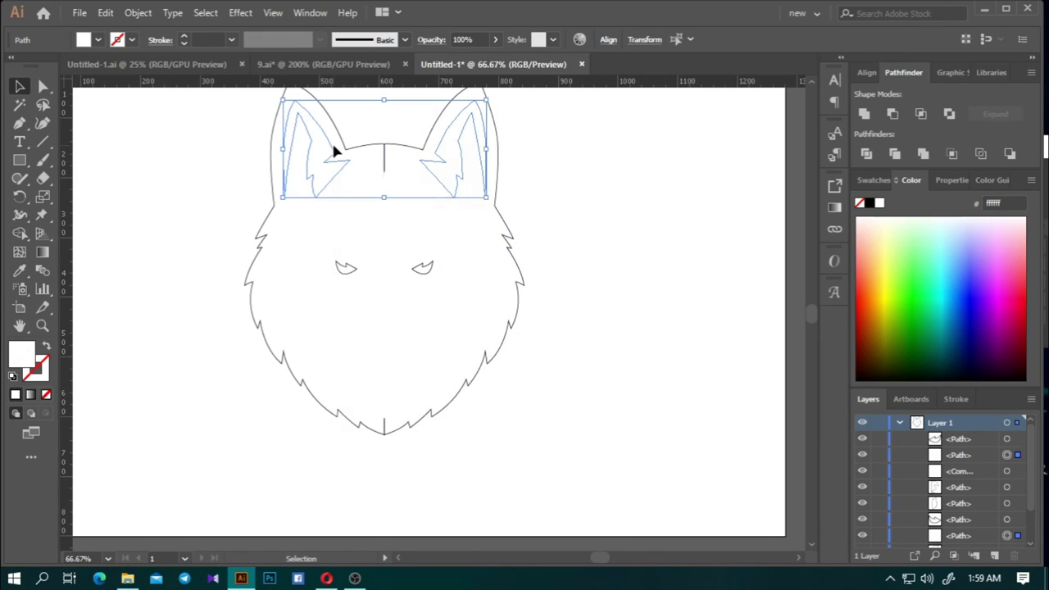
right_click(331, 140)
left_click(541, 368)
left_click(421, 422)
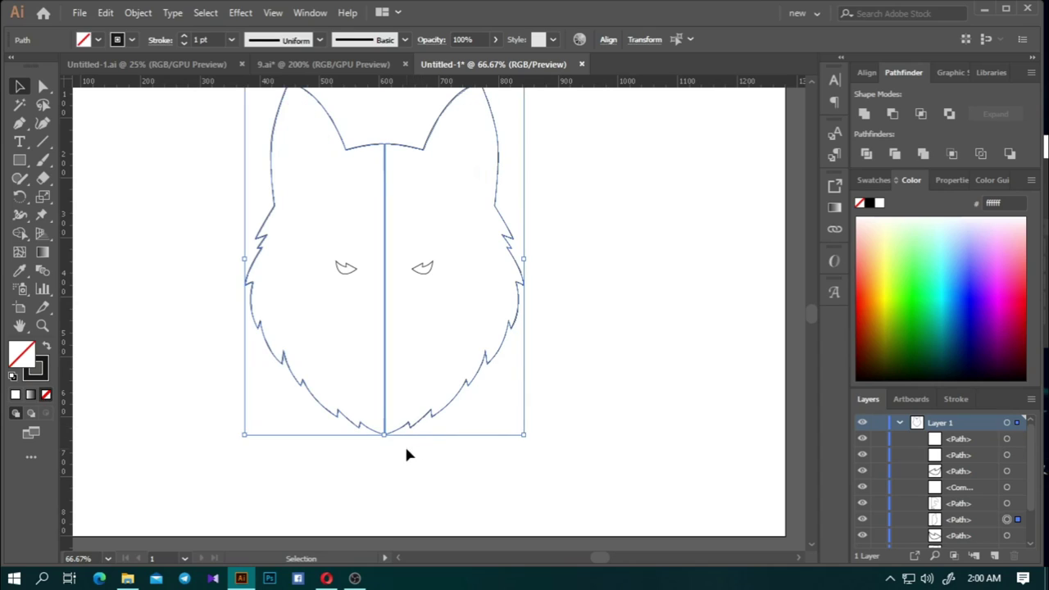
Fill both head outline halves black with no stroke and unite them
left_click(405, 451)
left_click(405, 430)
left_click(46, 348)
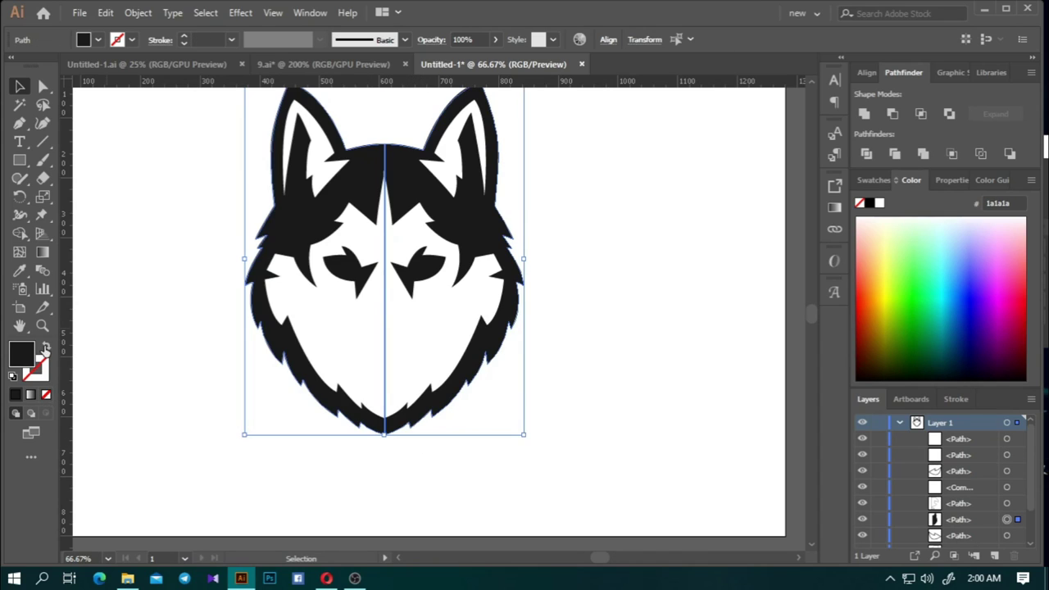
left_click(582, 224)
left_click(398, 156)
left_click(863, 113)
Merge the two nose halves into one shape with Shape Builder
left_click(702, 225)
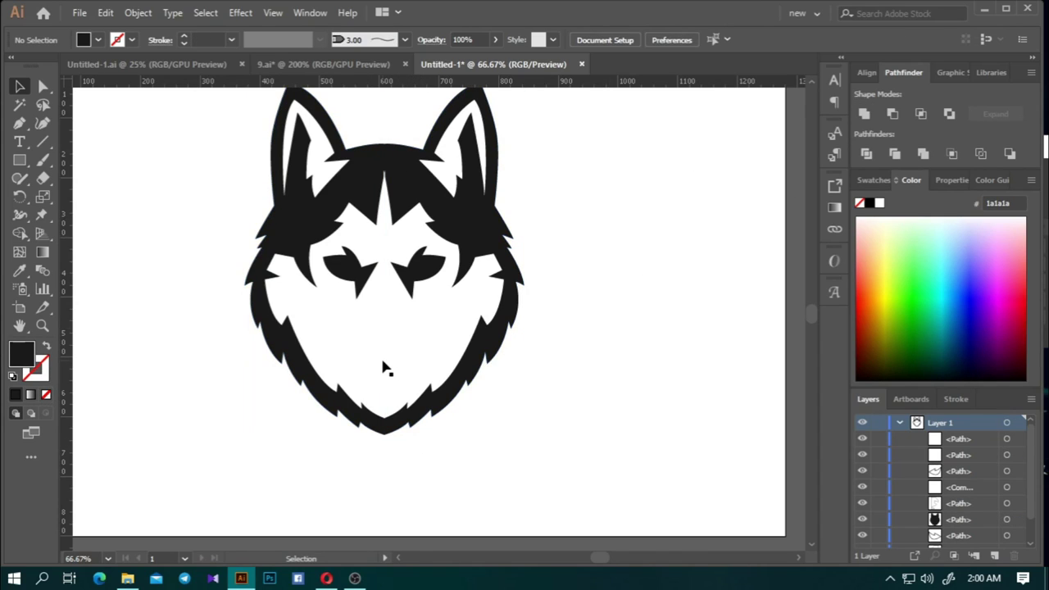
left_click(385, 368)
scroll(379, 375, "up", 1)
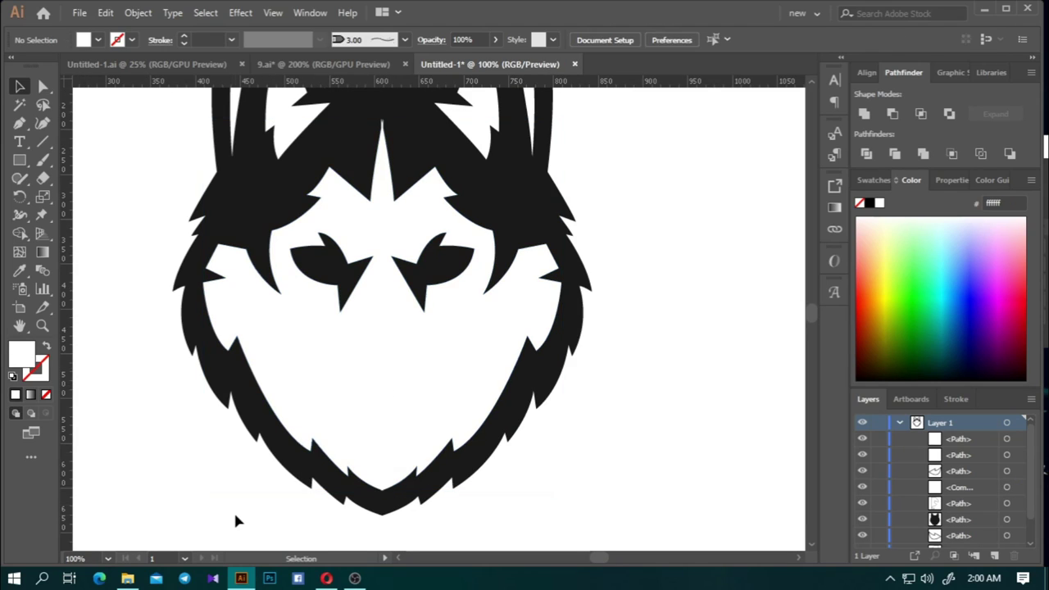
left_click_drag(233, 516, 653, 331)
left_click(20, 236)
scroll(385, 450, "up", 1)
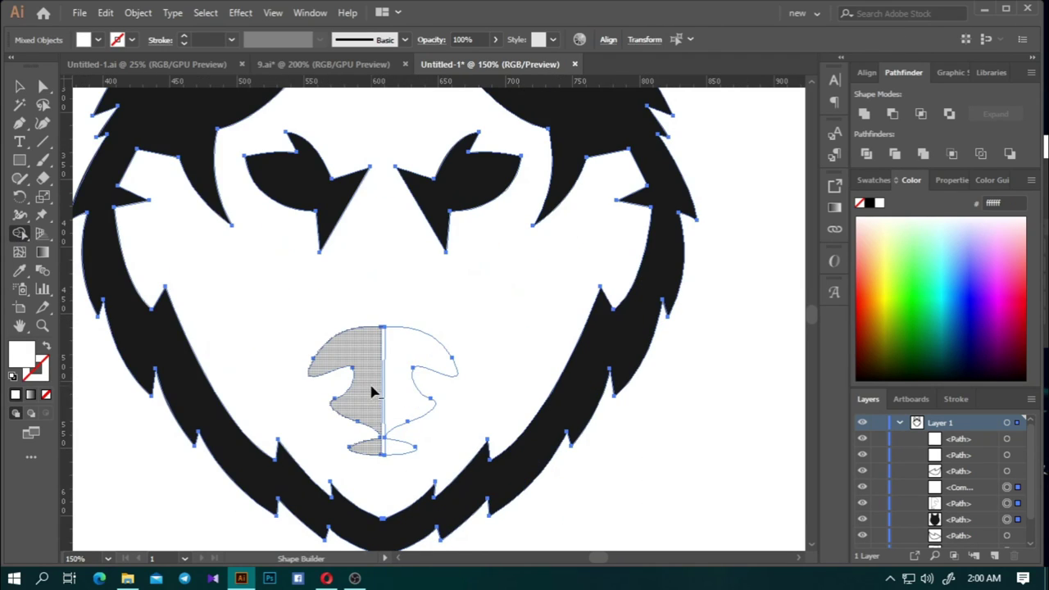
left_click_drag(360, 393, 431, 421)
left_click(42, 86)
scroll(405, 323, "down", 2)
Try a Shape Builder pass on all the artwork, then undo it
left_click(513, 417)
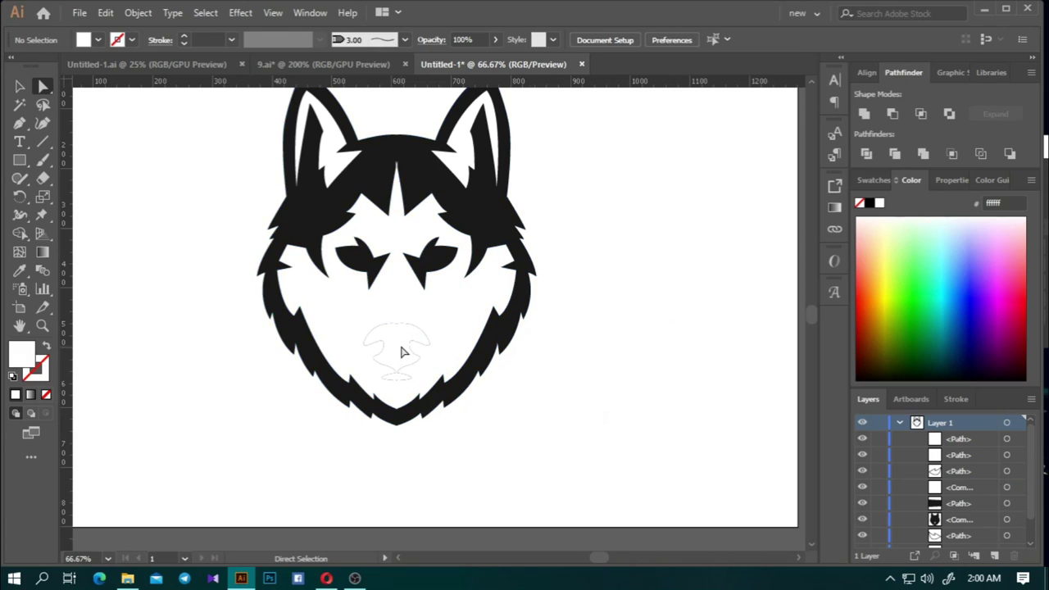
left_click(412, 350)
scroll(412, 351, "up", 3)
left_click(388, 366)
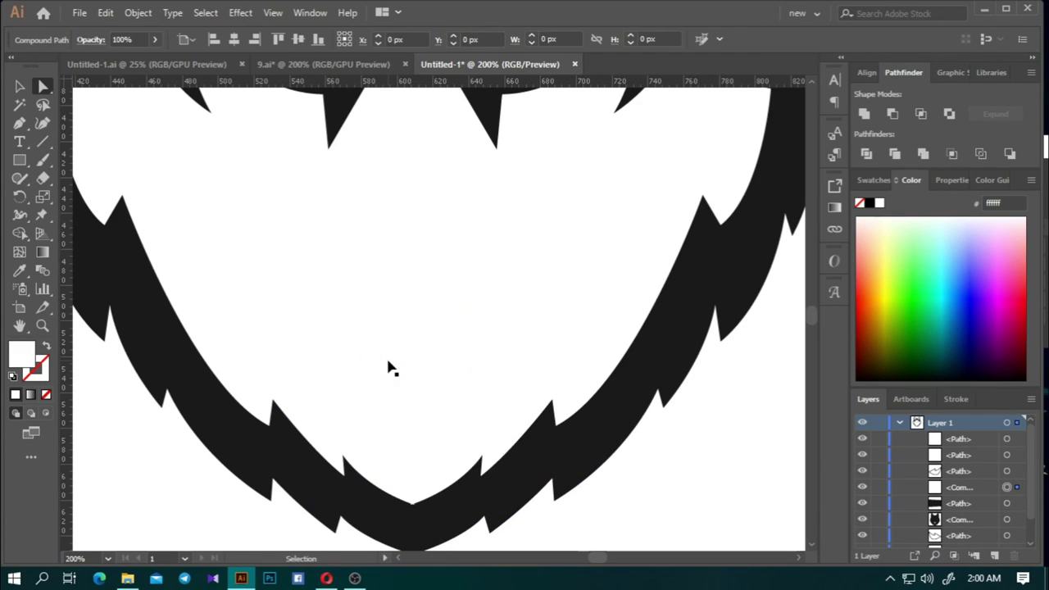
key("ctrl+a")
key("shift+m")
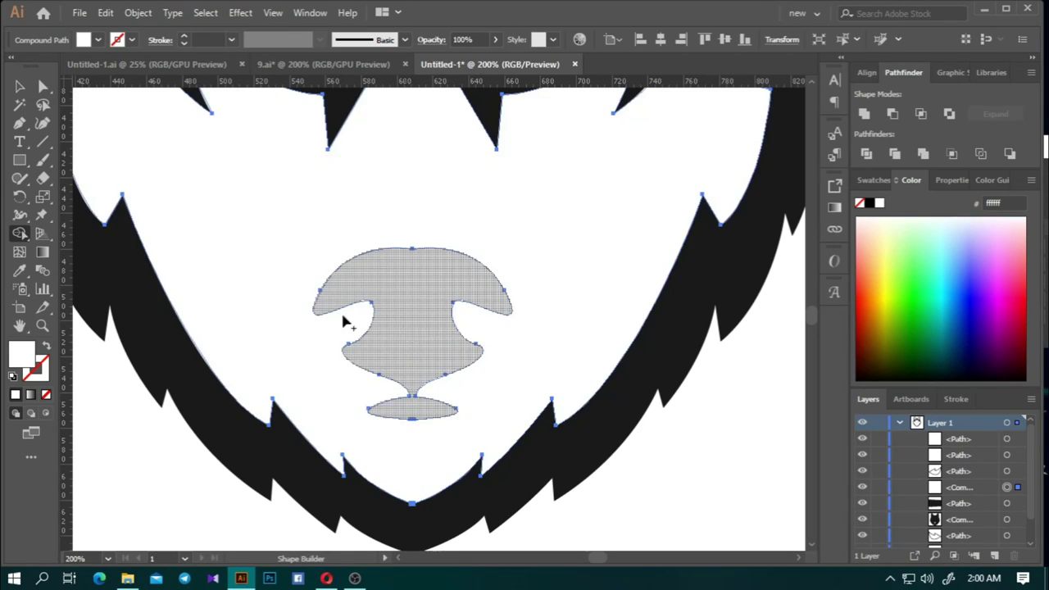
left_click(43, 86)
key("ctrl+0")
key("ctrl+z")
key("ctrl+z")
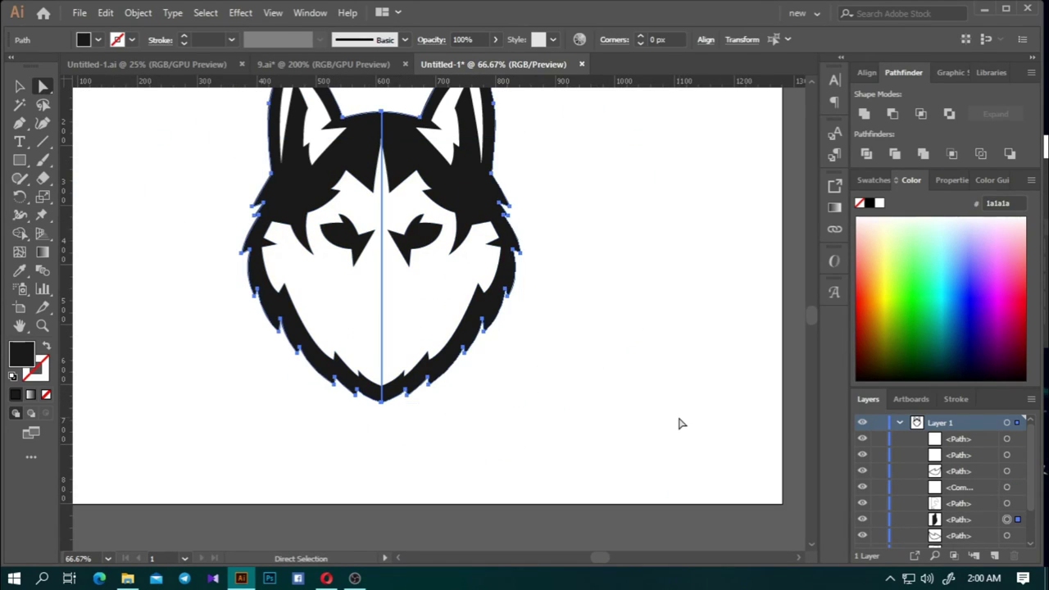
left_click(678, 423)
Bring the merged nose in front of the white face
left_click(382, 340)
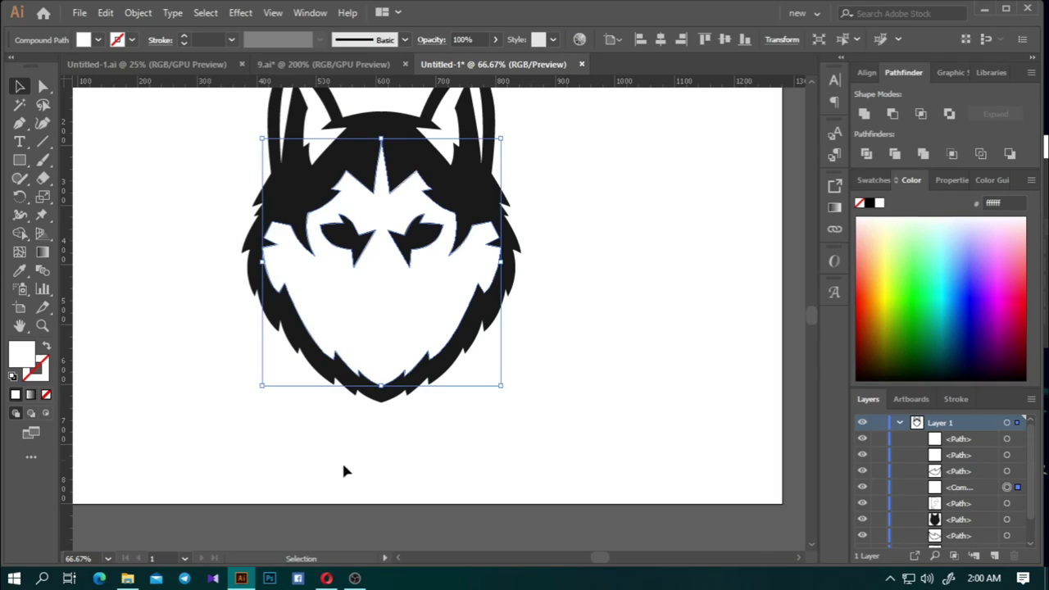
scroll(956, 503, "down", 1)
scroll(950, 492, "up", 1)
scroll(426, 328, "down", 1)
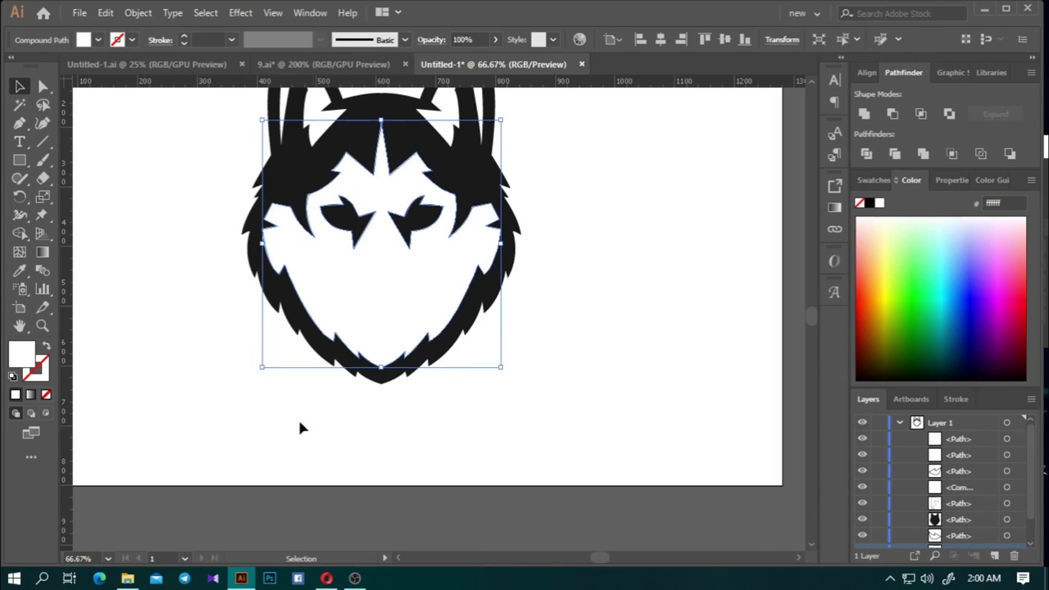
left_click_drag(300, 426, 633, 357)
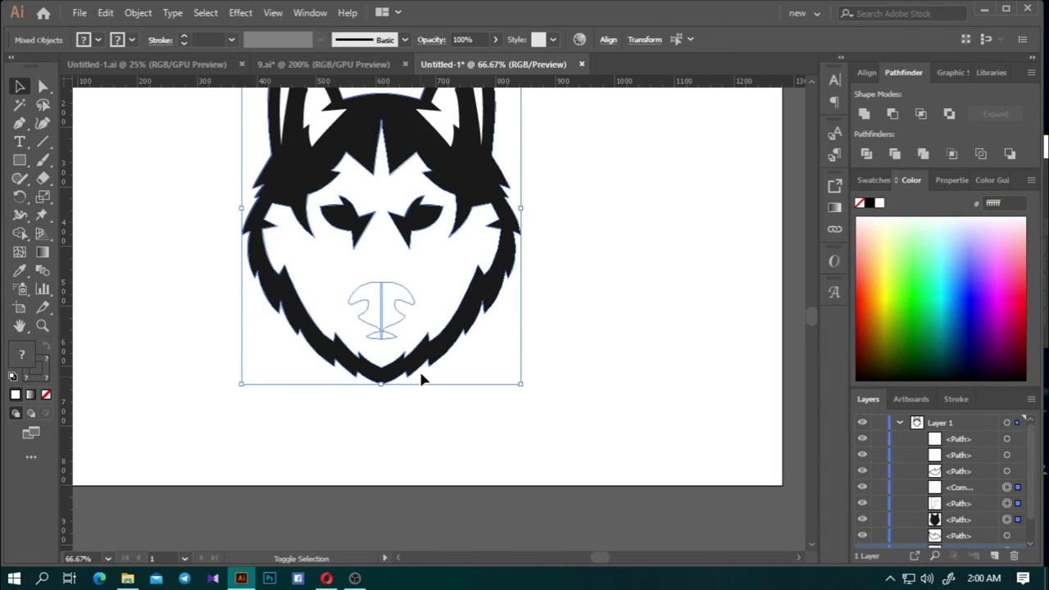
left_click(415, 315)
right_click(366, 326)
left_click(590, 237)
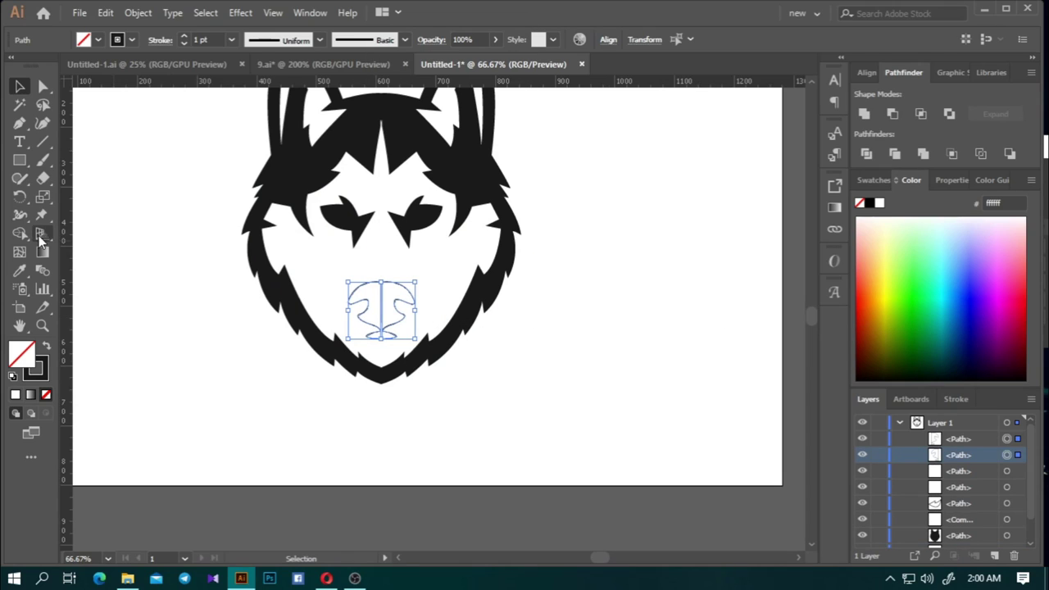
Fill the nose black with no outline
left_click(46, 347)
left_click(43, 87)
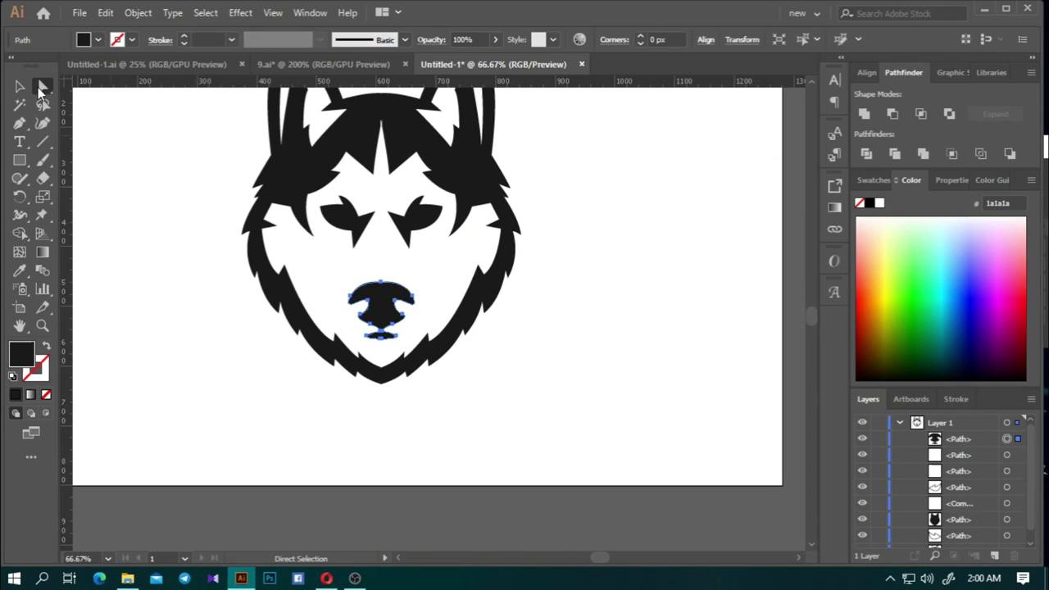
left_click(381, 391)
scroll(445, 346, "down", 1)
scroll(416, 356, "up", 2)
scroll(417, 358, "up", 1)
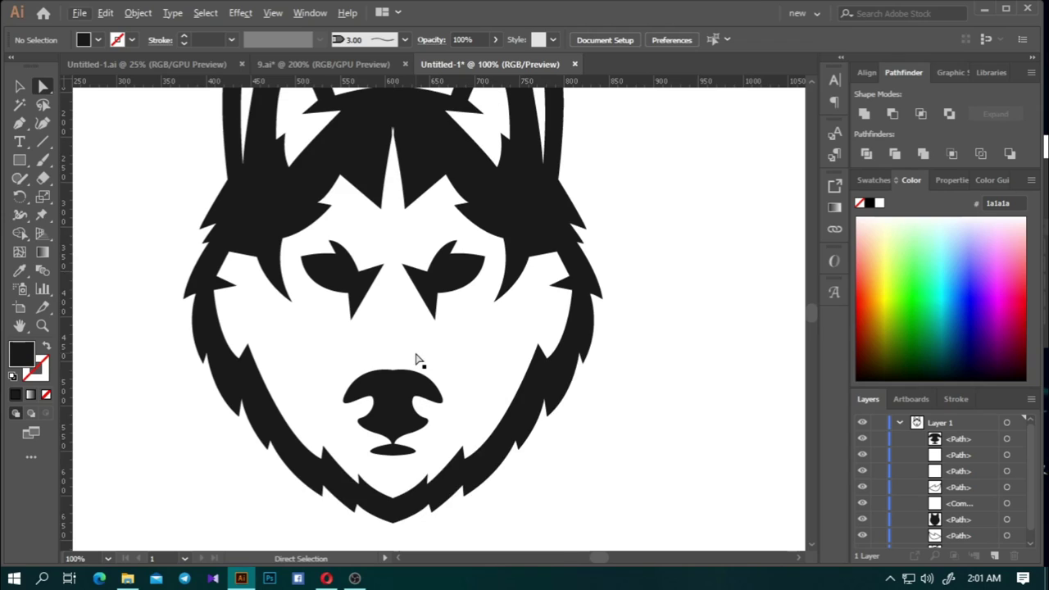
scroll(333, 275, "up", 2)
Fill the pupils and the right eye with white using the Eyedropper
left_click(273, 240)
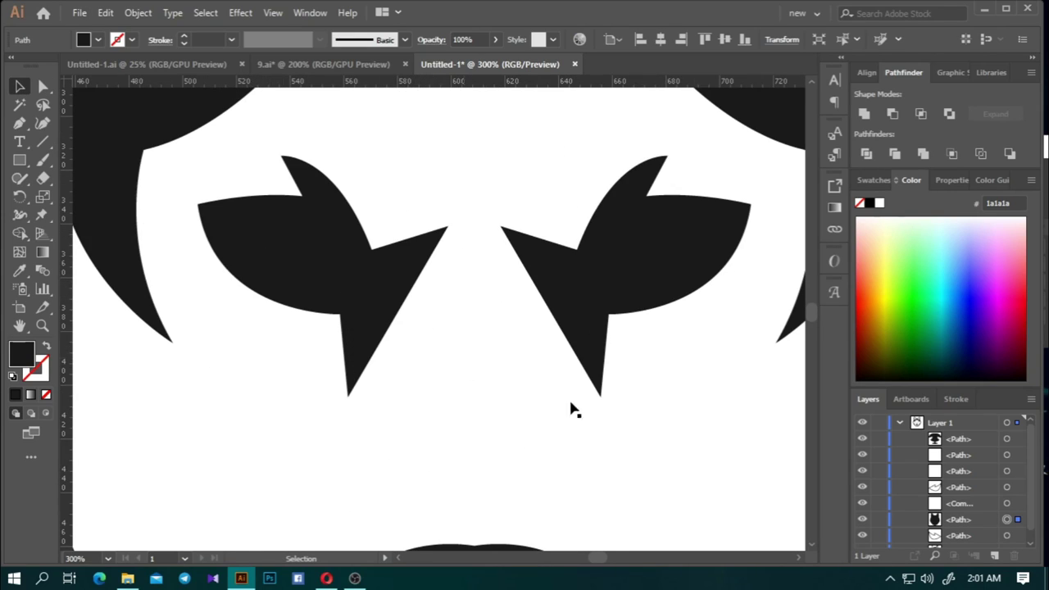
scroll(984, 483, "down", 1)
left_click(1006, 475)
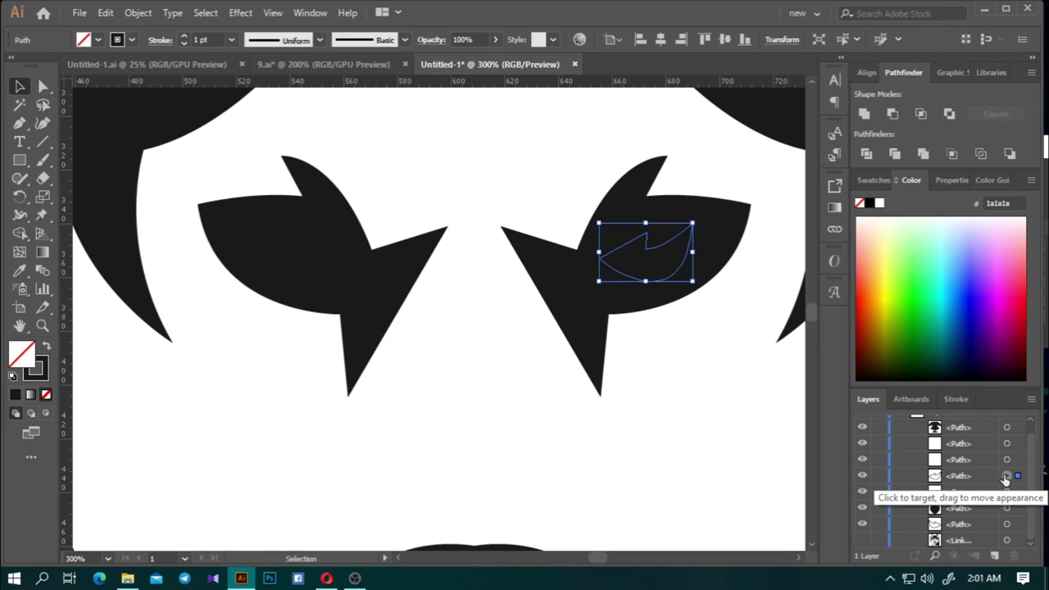
left_click(1007, 525, "shift")
left_click(20, 270)
left_click(234, 346)
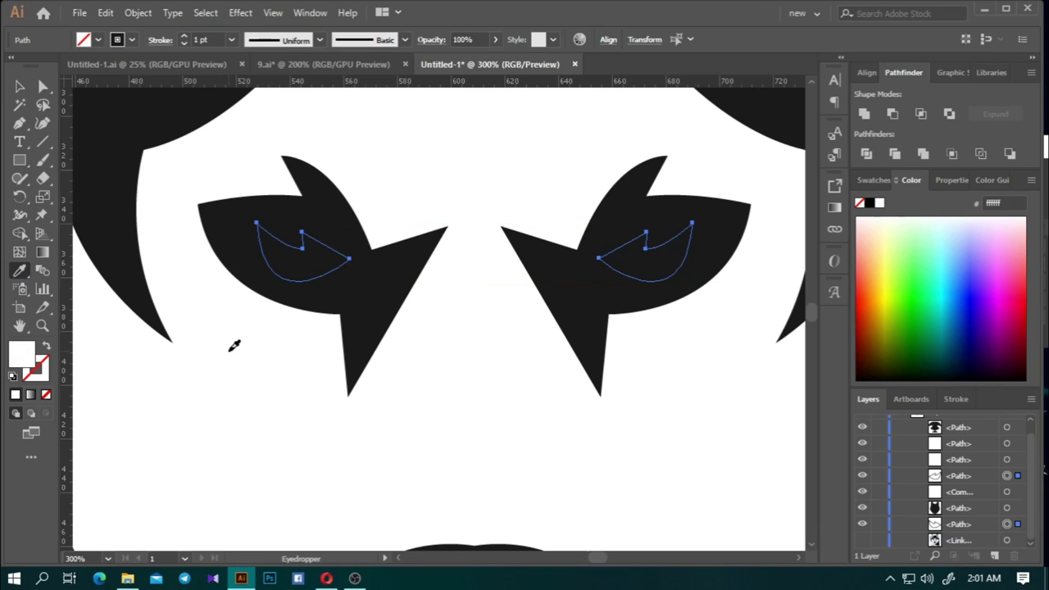
key("v")
right_click(365, 504)
key("Escape")
key("ctrl+minus")
key("ctrl+minus")
key("ctrl+minus")
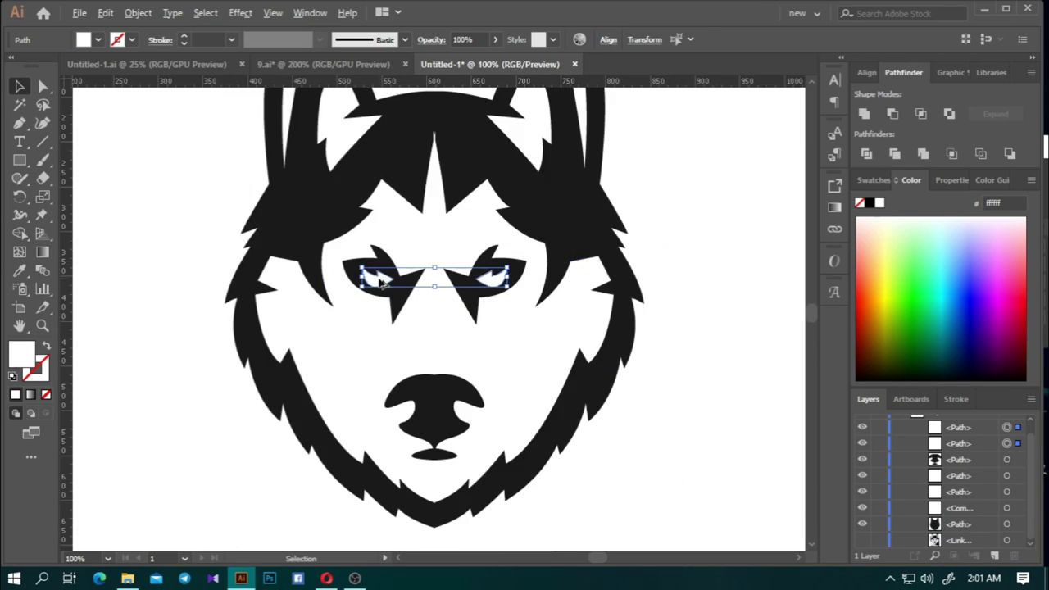
key("ctrl+minus")
key("ctrl+minus")
left_click(638, 360)
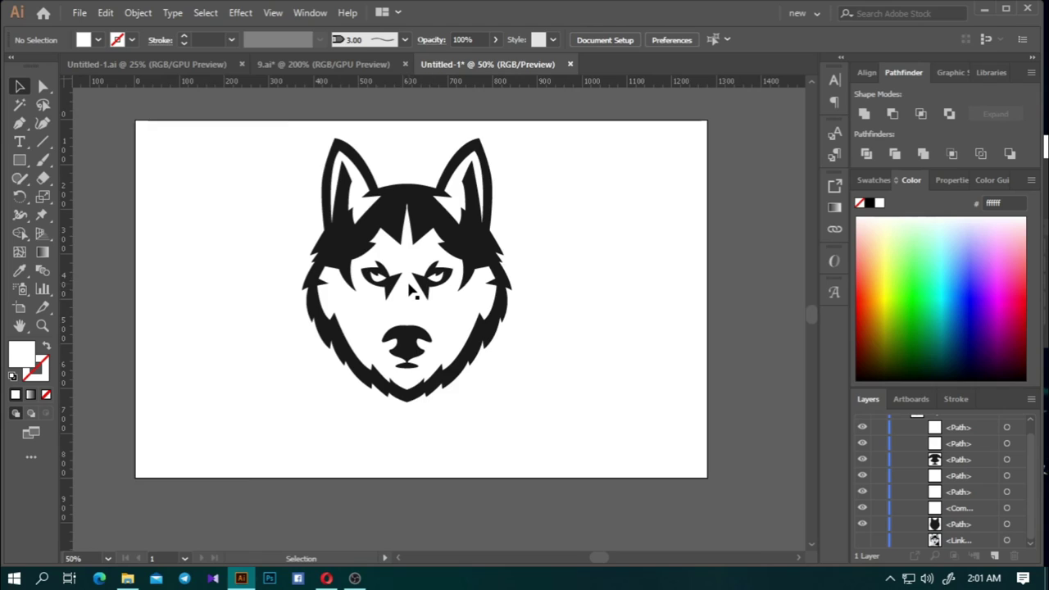
Delete the notch tip anchors from the white forehead spike
scroll(411, 198, "up", 2)
scroll(411, 199, "up", 5)
scroll(340, 339, "up", 4)
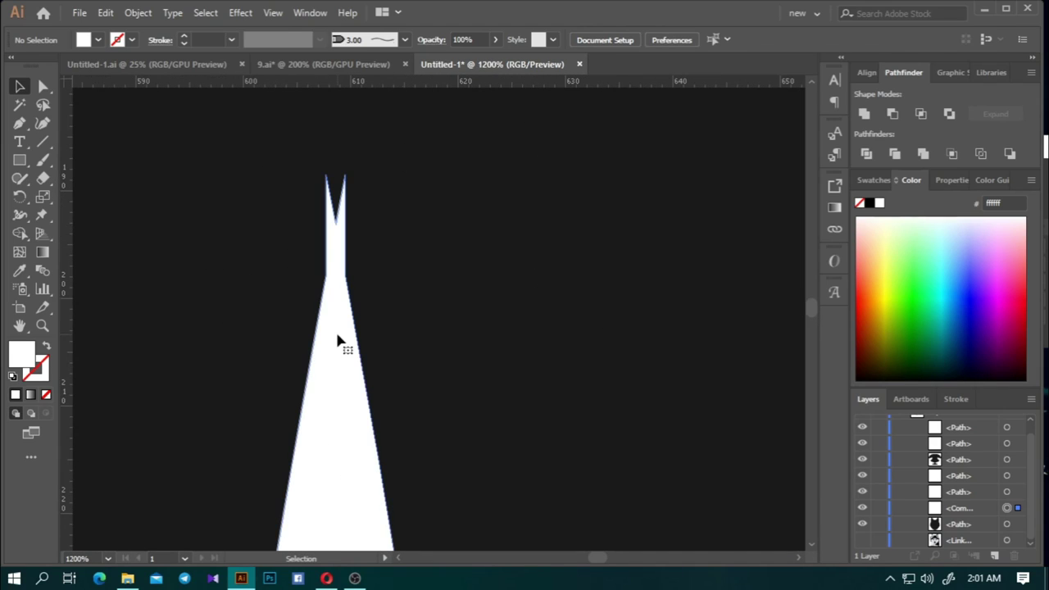
key("a")
left_click(334, 196)
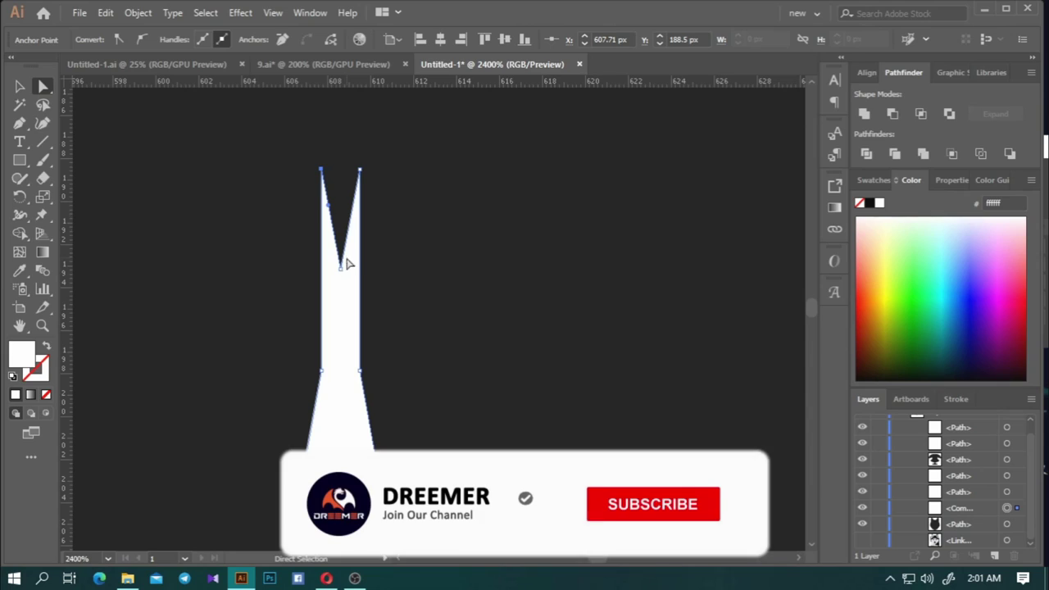
left_click(341, 270)
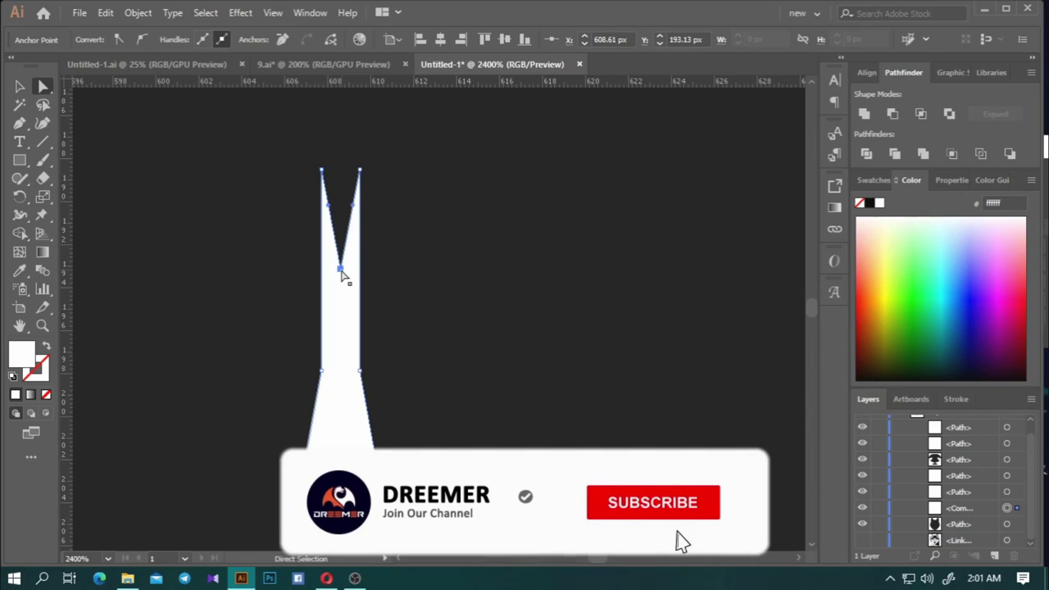
left_click(320, 172)
left_click(282, 39)
left_click(358, 170)
left_click(282, 39)
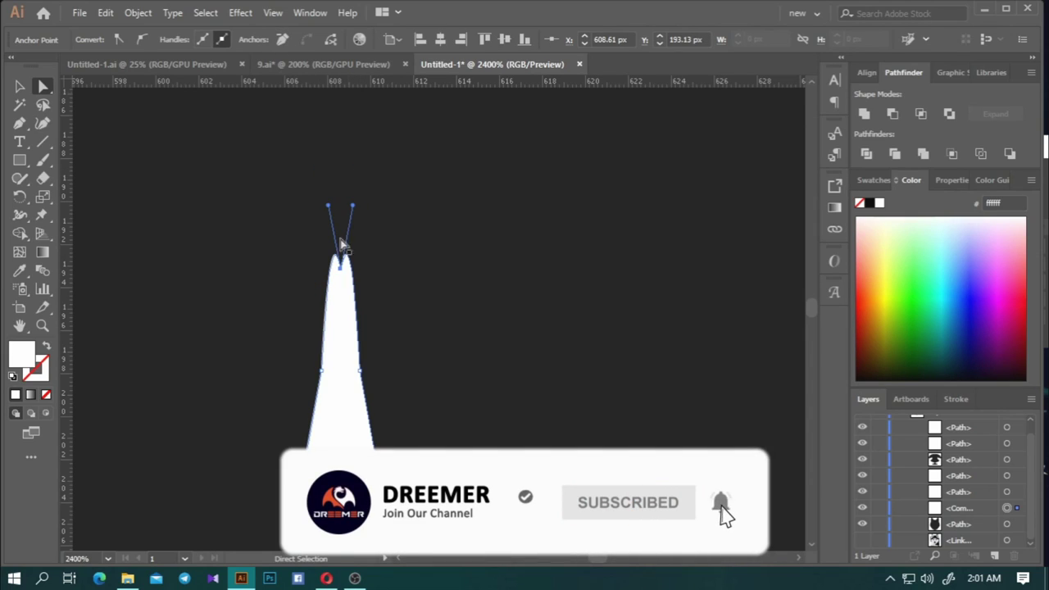
Retract the spike's tip handles into one sharp point and widen its lower right edge
left_click_drag(330, 211, 347, 262)
mouse_move(352, 207)
left_mouse_down()
mouse_move(343, 275)
mouse_move(344, 180)
left_mouse_up()
left_click_drag(360, 371, 372, 370)
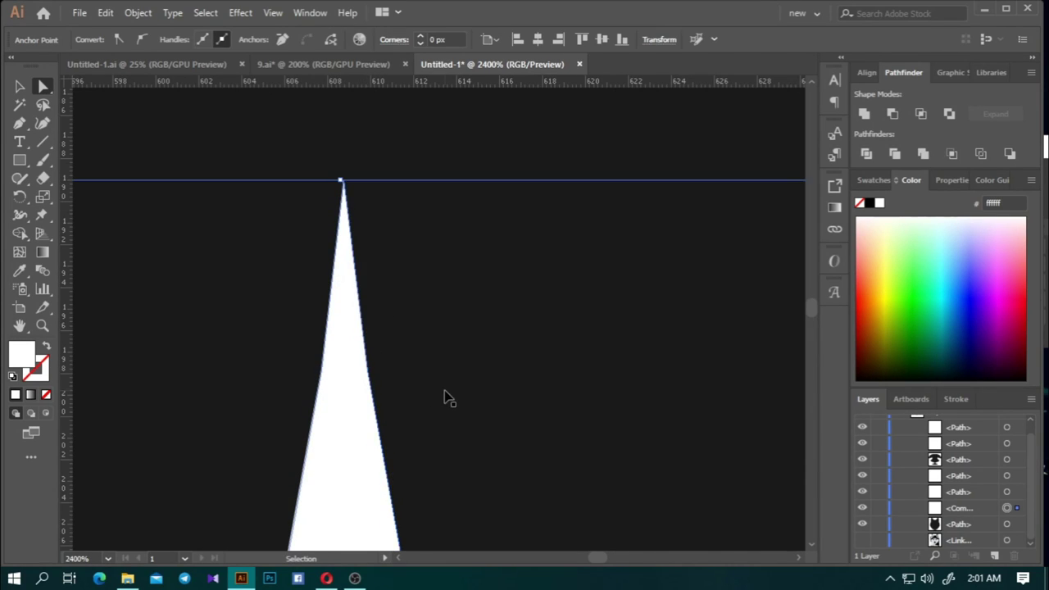
key("ctrl+shift+a")
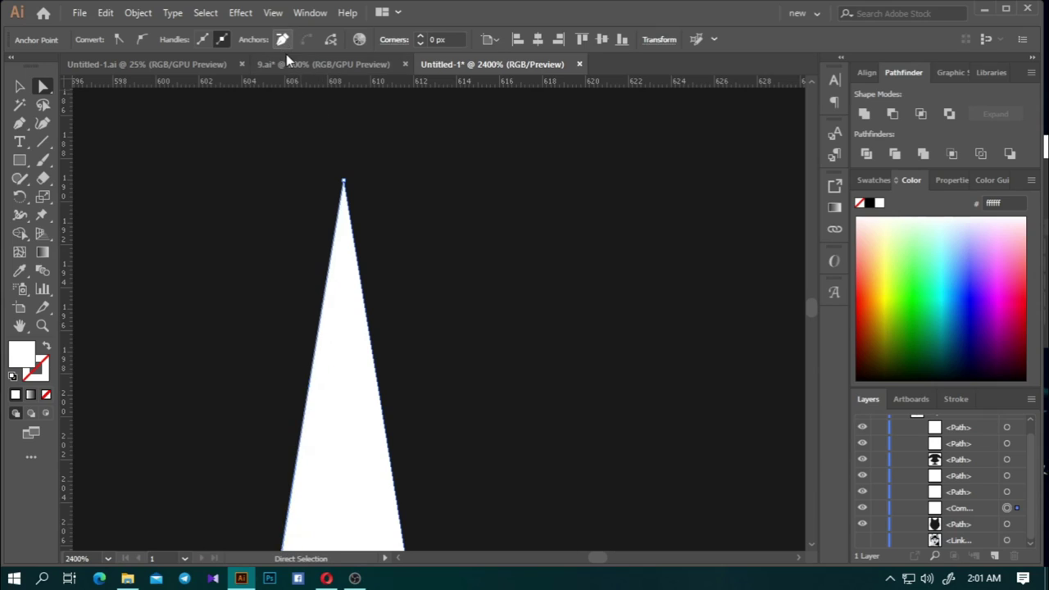
scroll(386, 297, "down", 8)
scroll(363, 281, "down", 2)
scroll(363, 281, "down", 2)
scroll(404, 386, "up", 1)
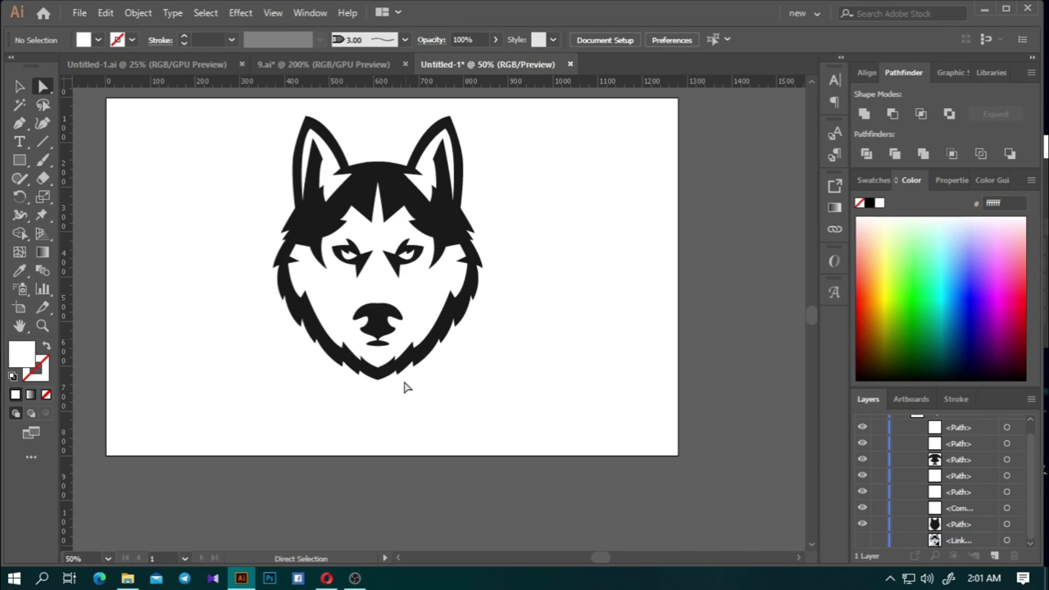
scroll(421, 265, "up", 1)
scroll(421, 265, "up", 1)
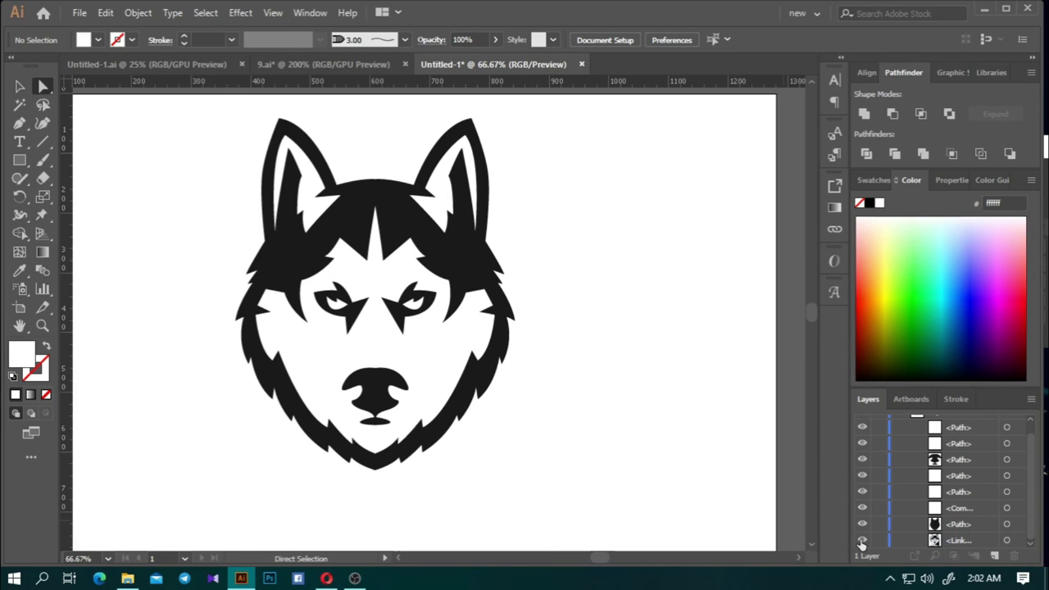
left_click(862, 541)
Check the right ear and nose paths, then clear the selection
scroll(582, 259, "up", 1)
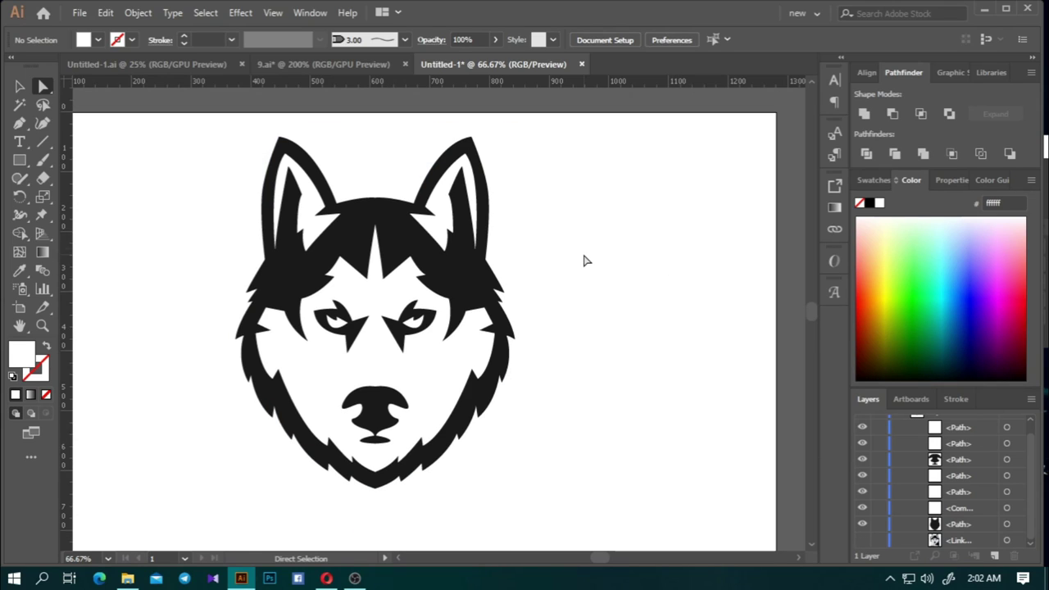
scroll(467, 160, "up", 2)
left_click(502, 135)
scroll(508, 133, "up", 2)
scroll(452, 363, "down", 3)
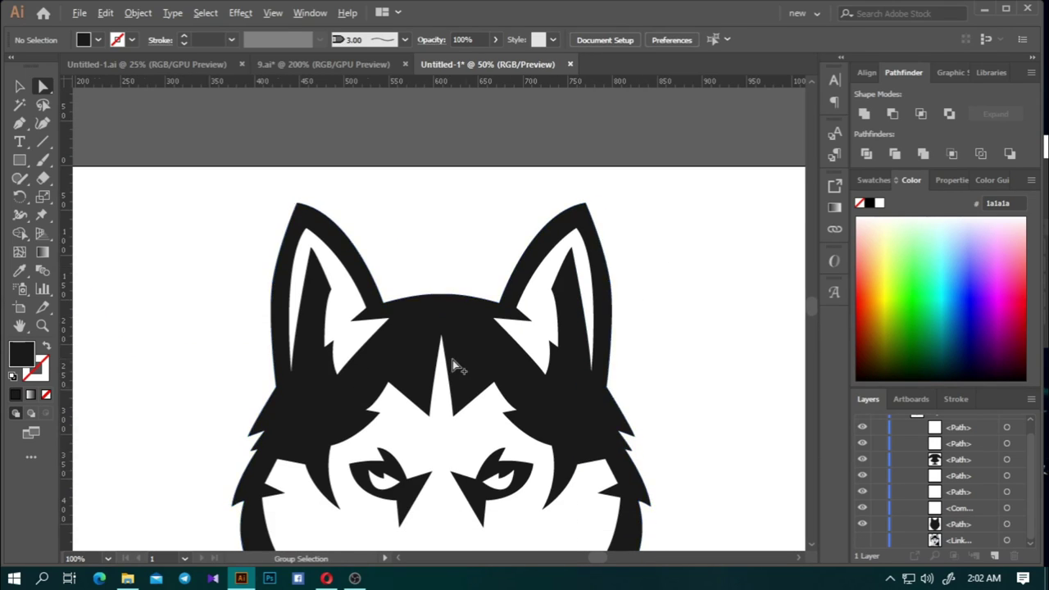
scroll(480, 434, "down", 2)
scroll(409, 369, "up", 3)
left_click(412, 361)
scroll(412, 361, "up", 3)
scroll(412, 360, "down", 4)
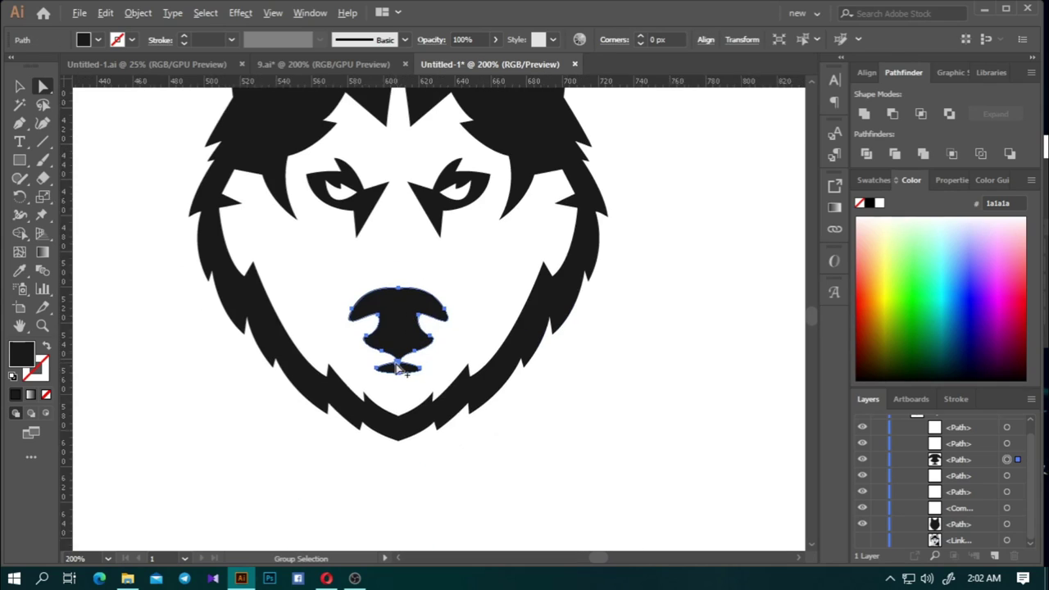
left_click(554, 461)
scroll(391, 305, "up", 2)
Begin the left cheek patch with corners from below the left eye down beside the nose
left_click(20, 123)
scroll(258, 336, "up", 2)
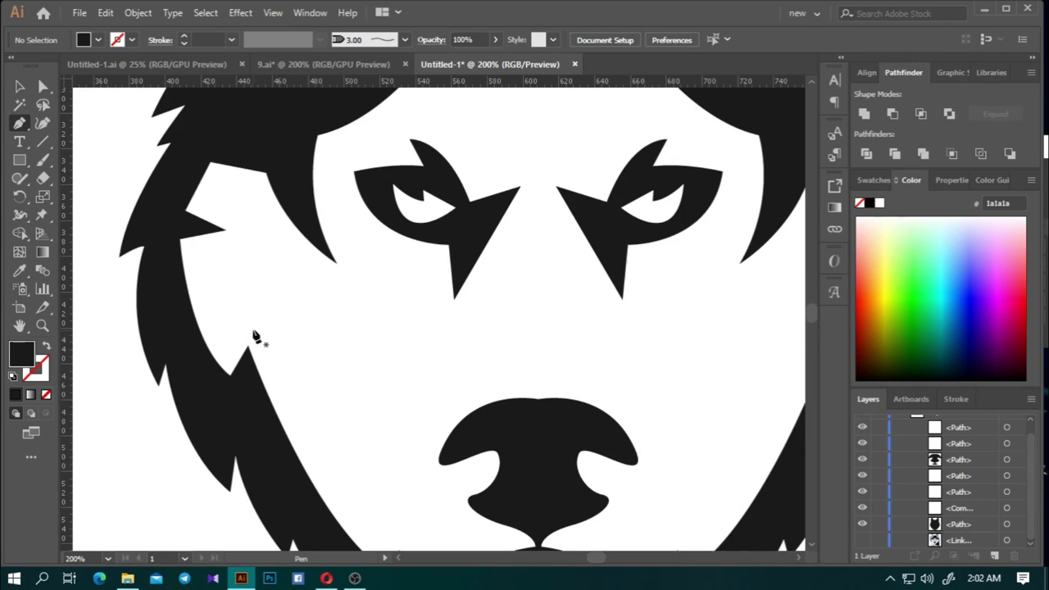
scroll(264, 320, "down", 1)
scroll(328, 343, "up", 1)
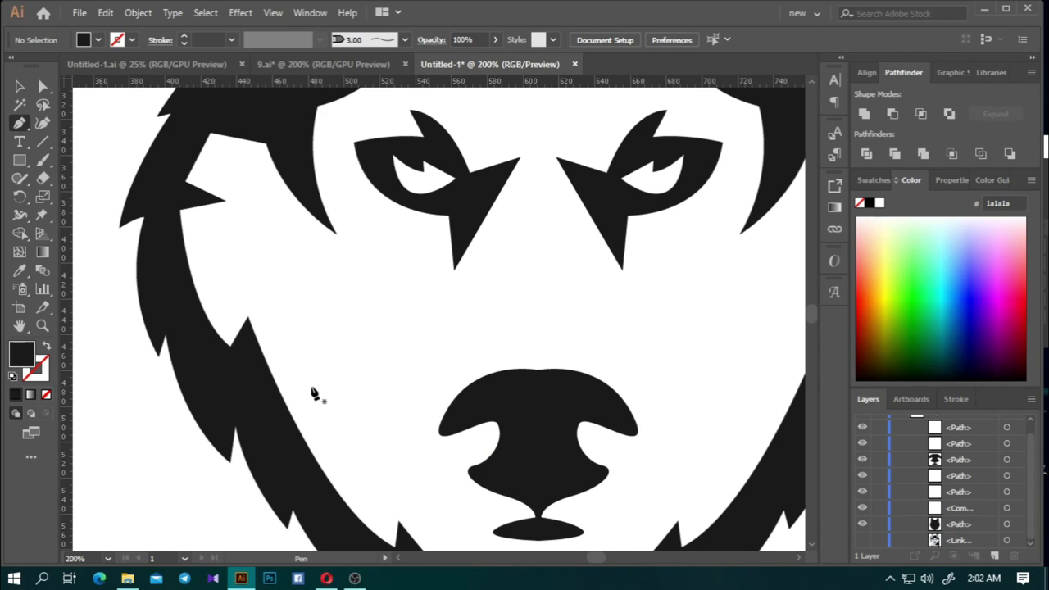
left_click(403, 299)
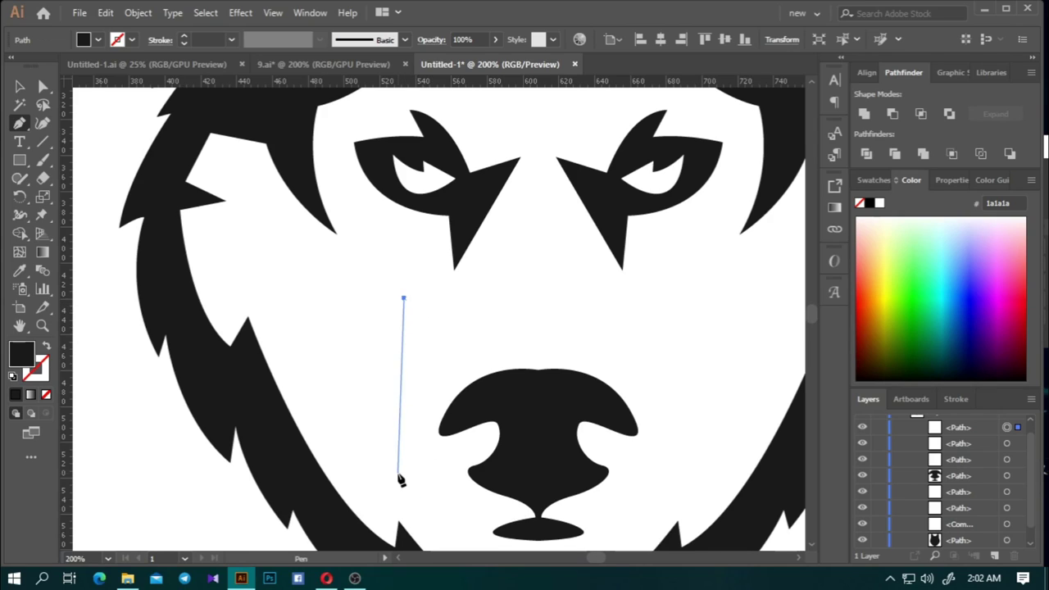
left_click(403, 437)
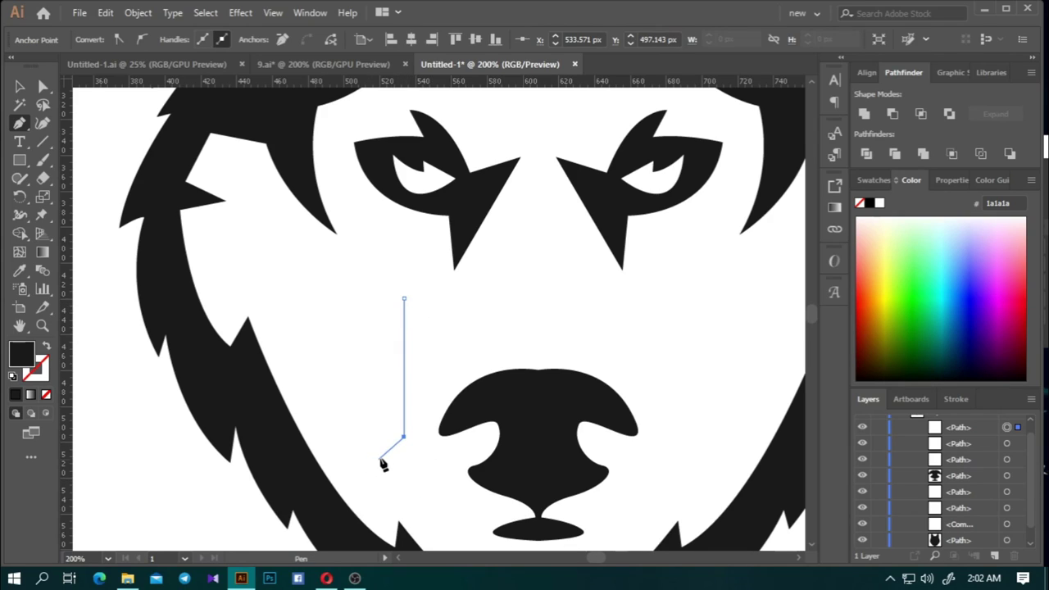
left_click(376, 457)
left_click(348, 409)
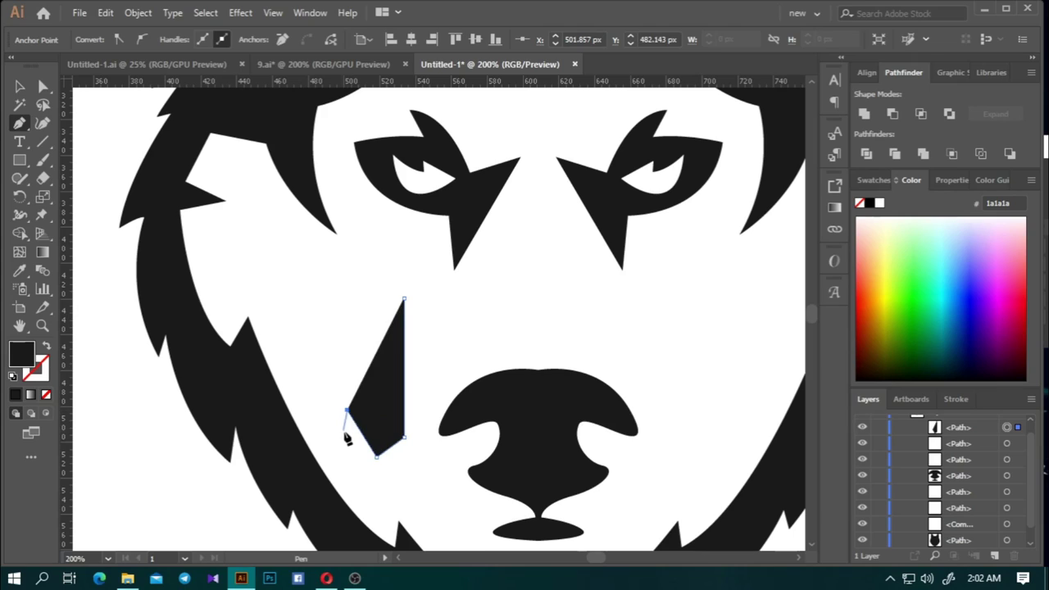
left_click(345, 433)
left_click(270, 257)
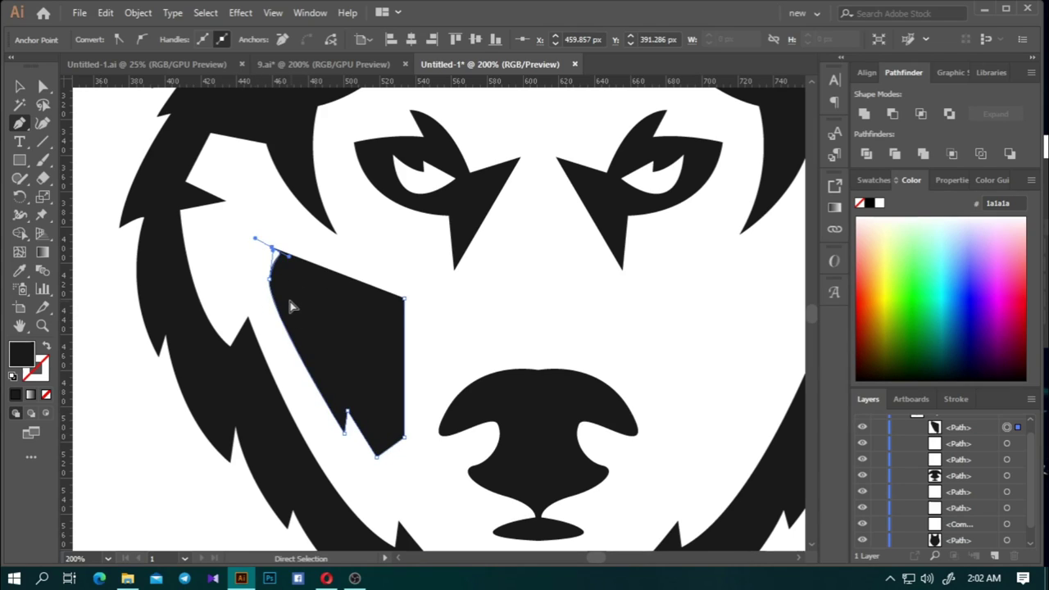
key("ctrl+z")
Add the cheek patch's upper-left corners and extend its top edge toward the ear
left_click_drag(279, 282, 269, 230)
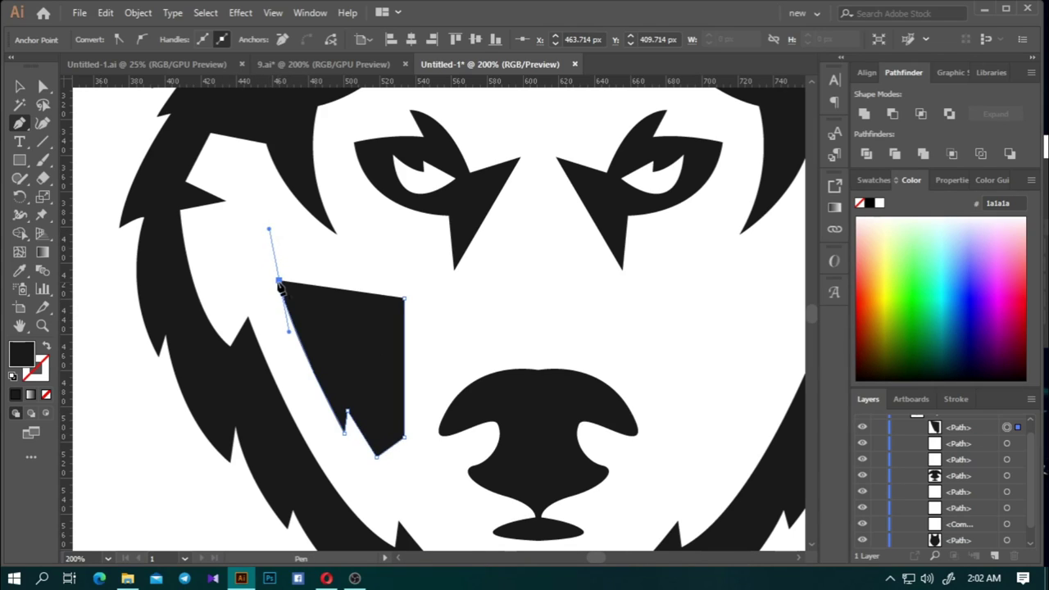
key("ctrl+z")
left_click_drag(261, 267, 254, 211)
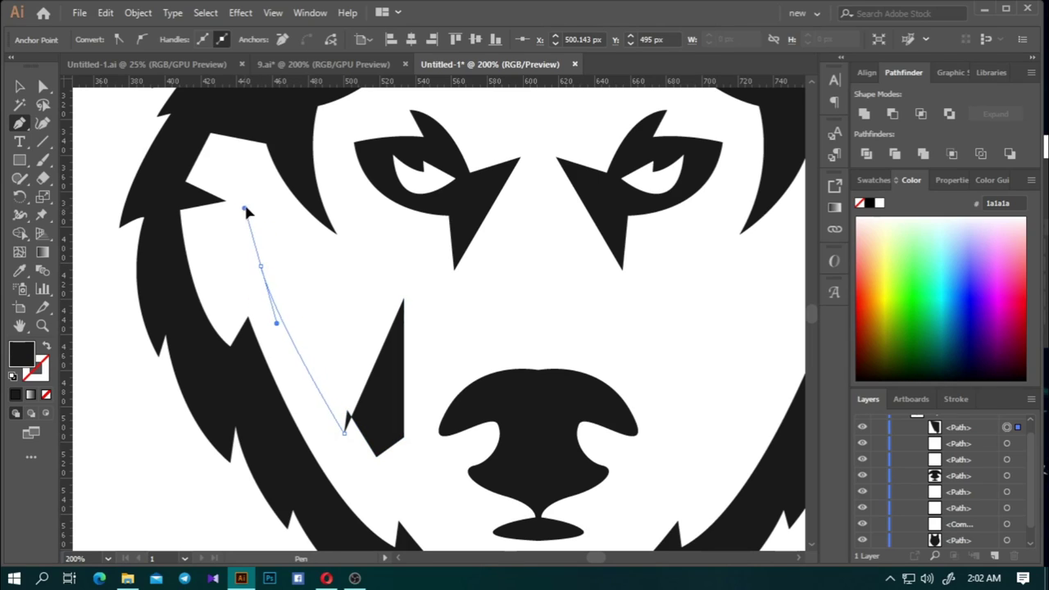
key("ctrl+z")
left_click(233, 301)
left_click(210, 230)
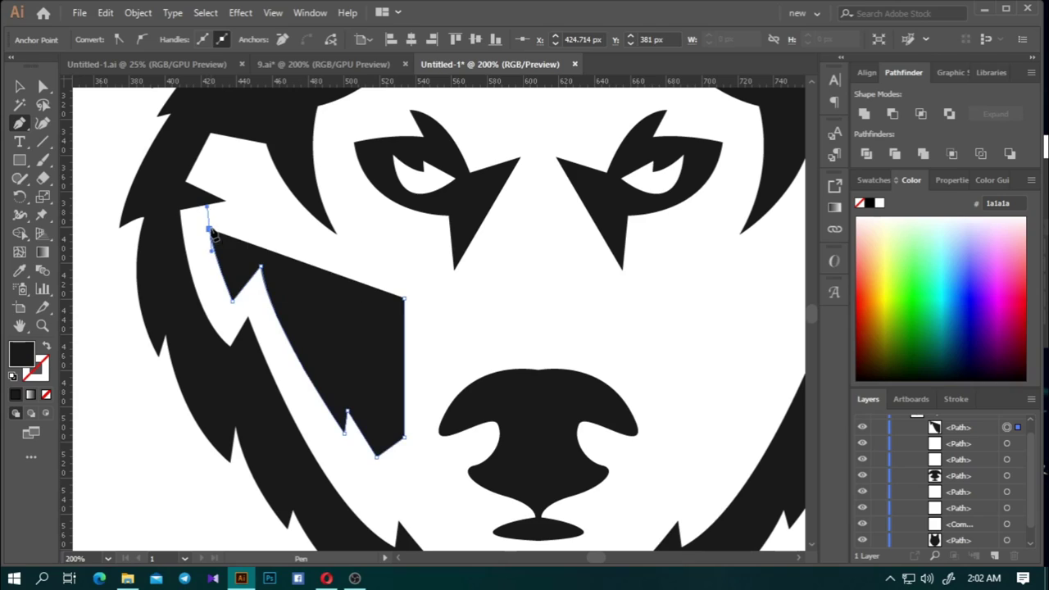
left_click(260, 220)
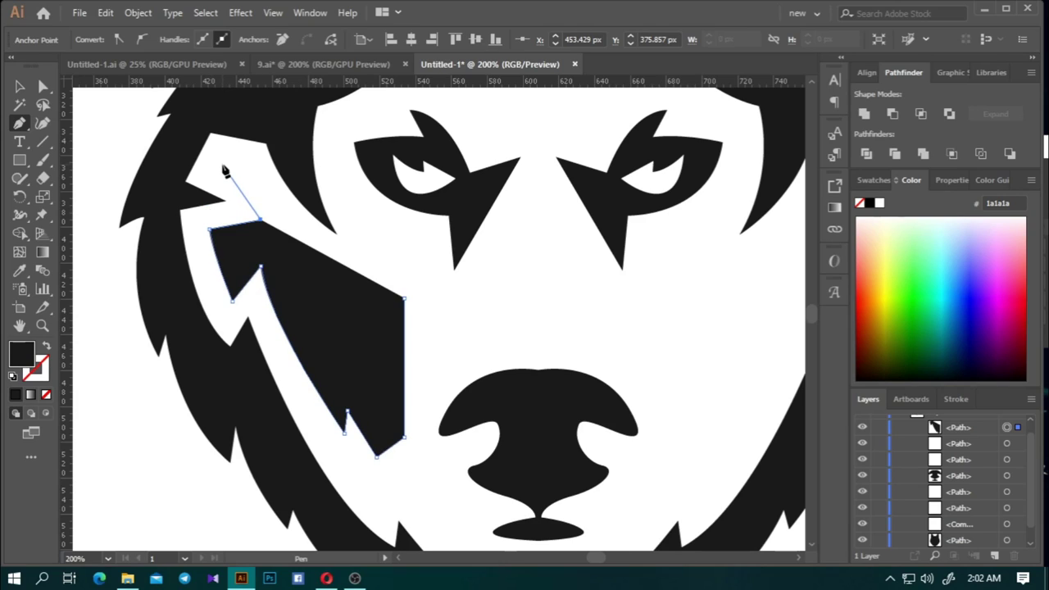
key("ctrl+z")
left_click(262, 211)
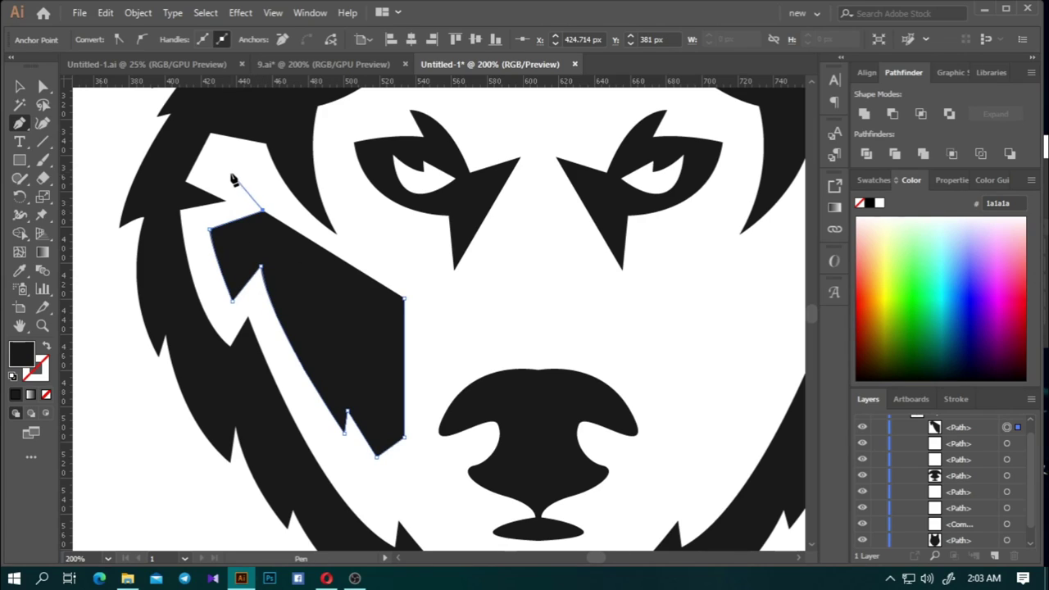
left_click(215, 170)
left_click(224, 152)
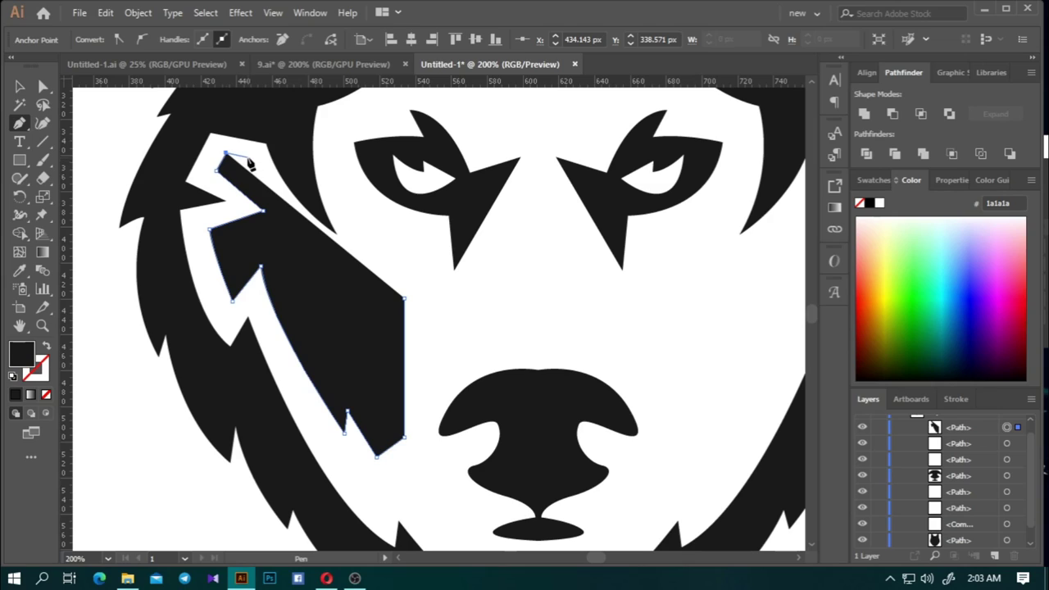
left_click(247, 158)
left_click(246, 157)
Draw the inner cheek edge with a straight drop and close the cheek shape
mouse_move(330, 252)
left_mouse_down()
mouse_move(396, 266)
mouse_move(370, 270)
left_mouse_up()
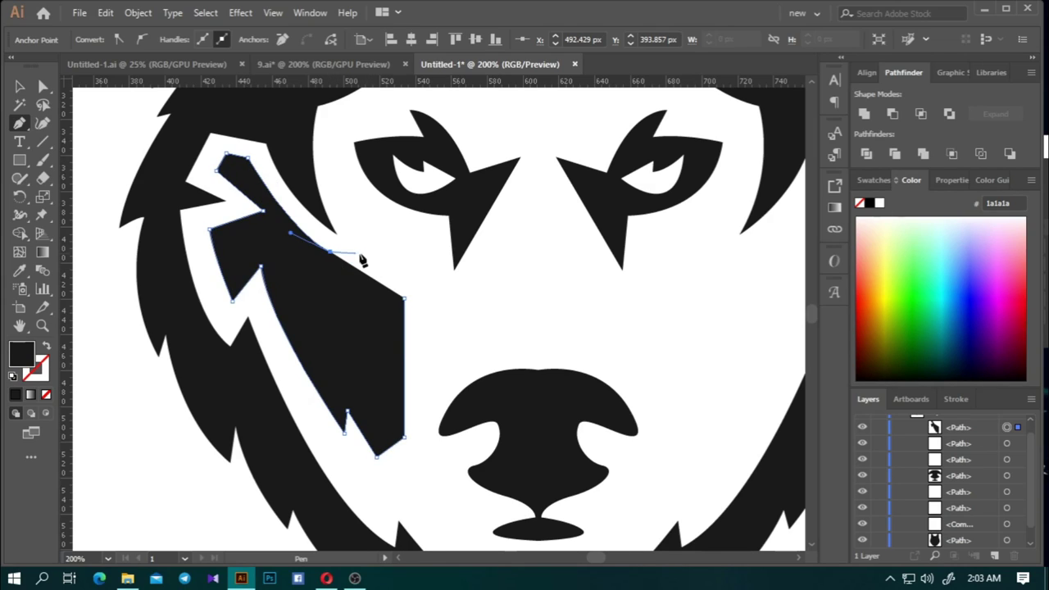
left_click_drag(351, 265, 406, 273)
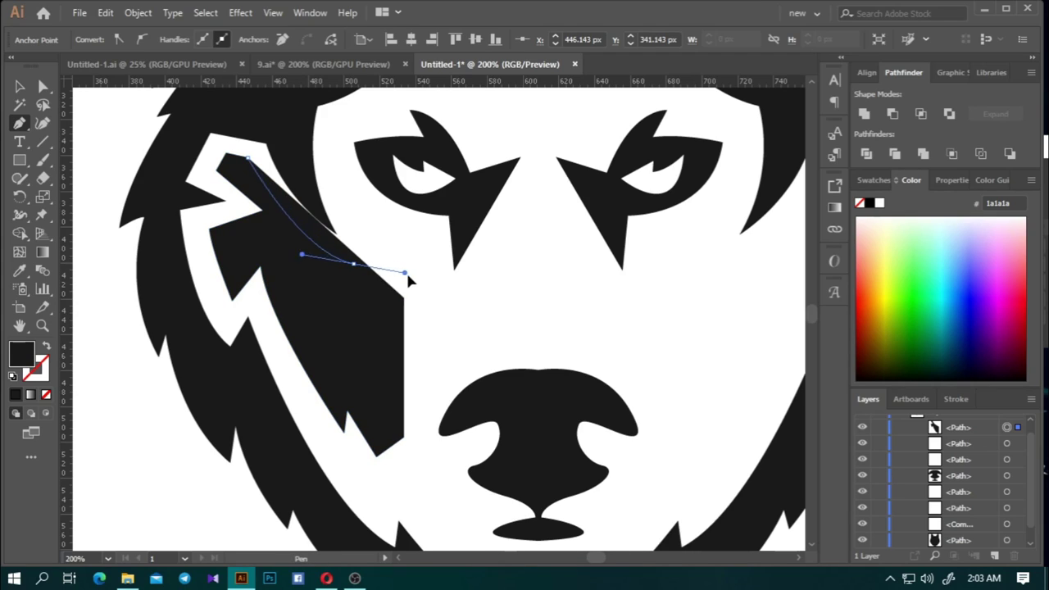
key("ctrl+z")
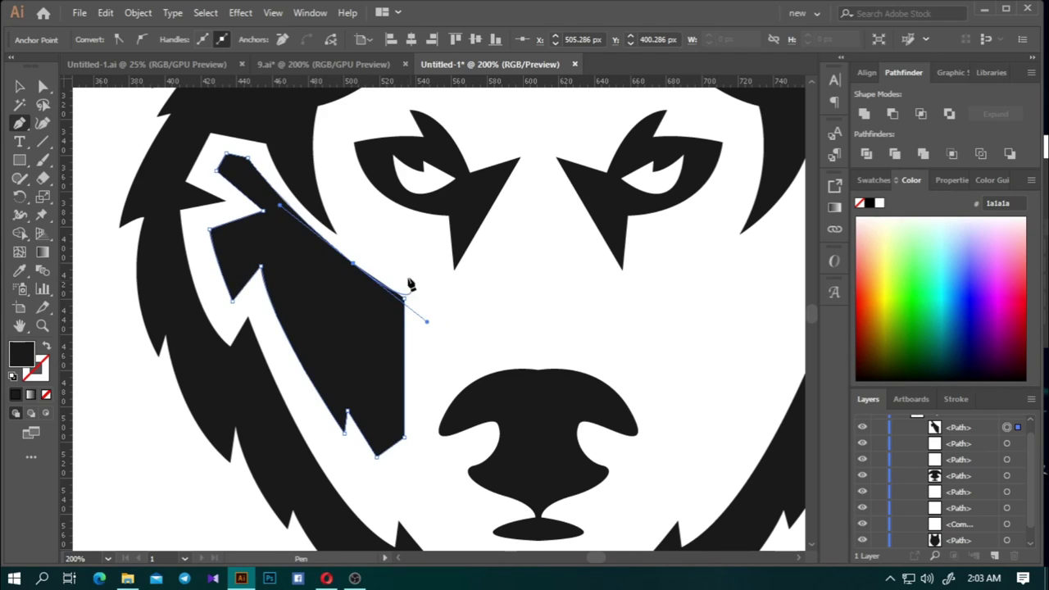
key("ctrl+z")
left_click_drag(358, 257, 390, 244)
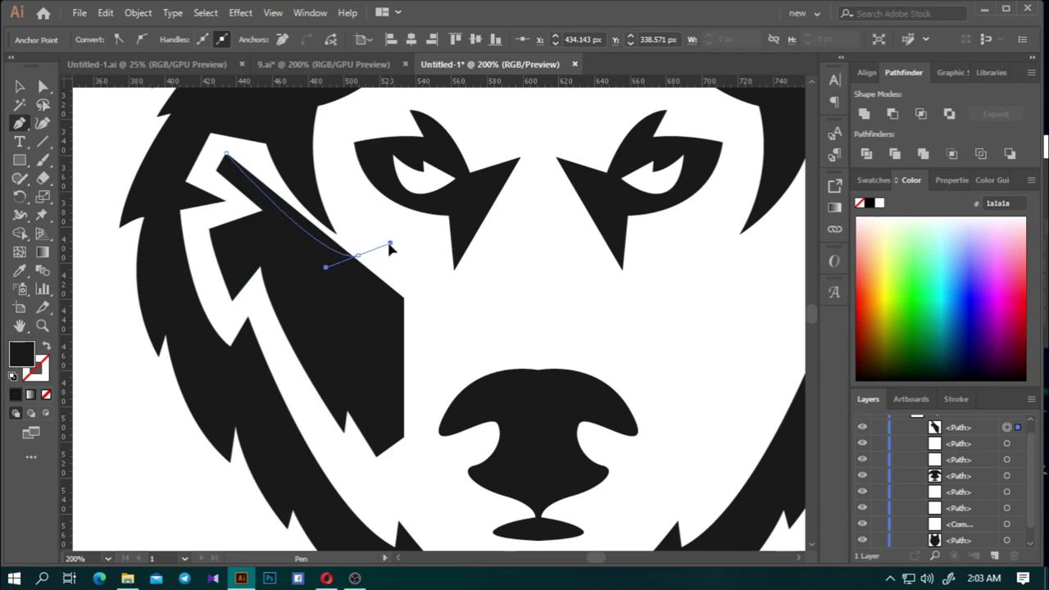
left_click(358, 256)
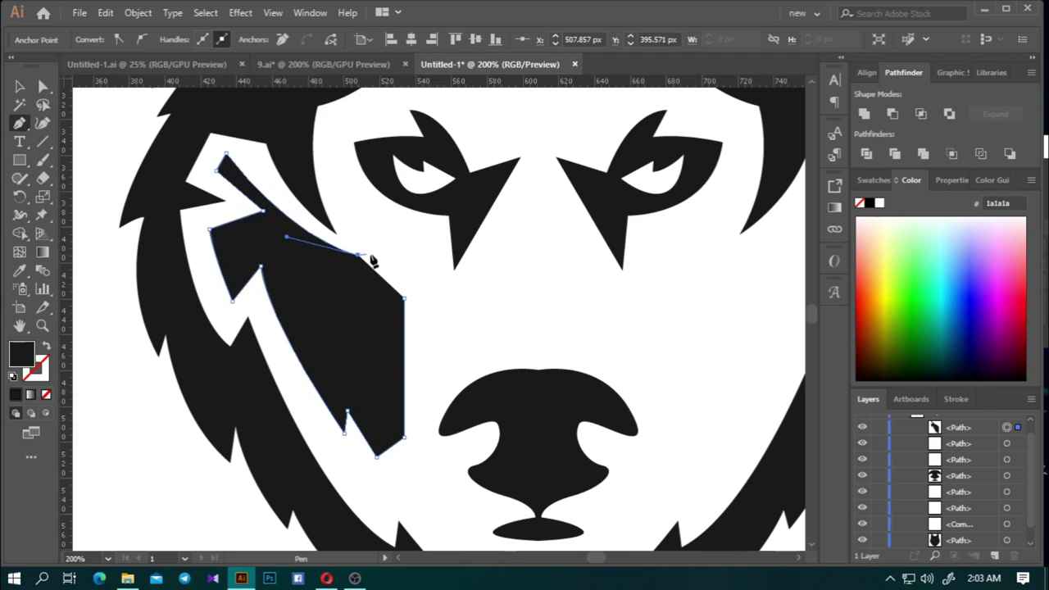
left_click(357, 305)
left_click(404, 303)
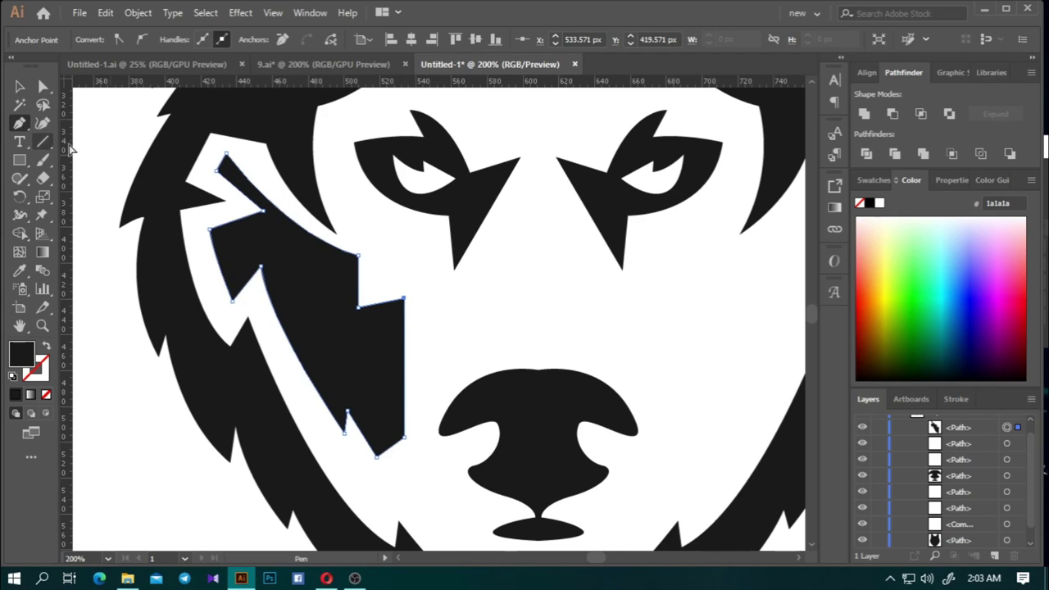
key("a")
left_click(364, 308)
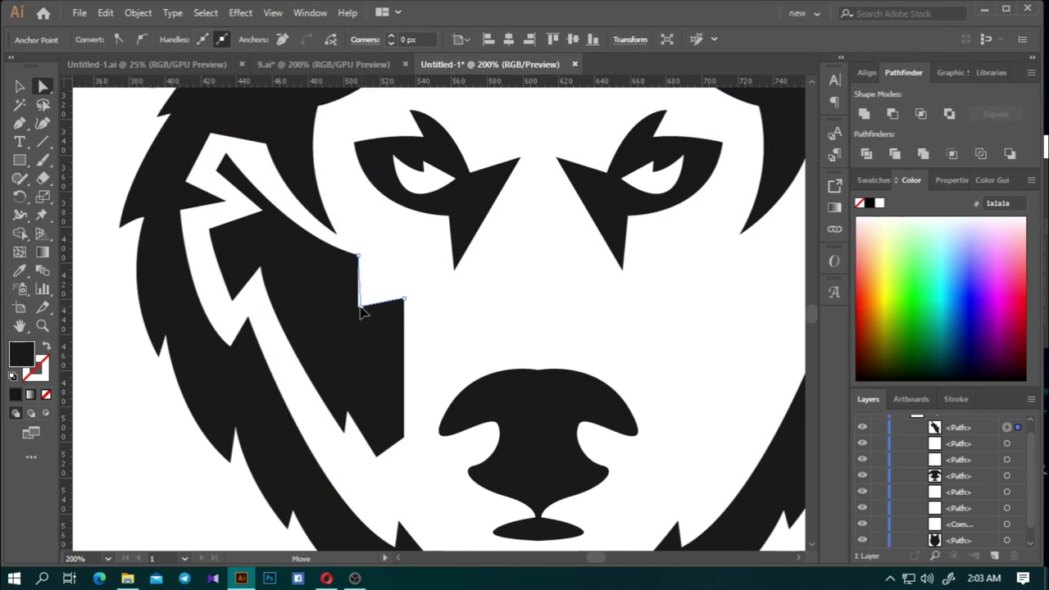
Nudge the cheek patch's upper point slightly up and left
scroll(229, 320, "down", 3)
scroll(355, 333, "up", 2)
scroll(302, 236, "up", 1)
left_click(302, 236)
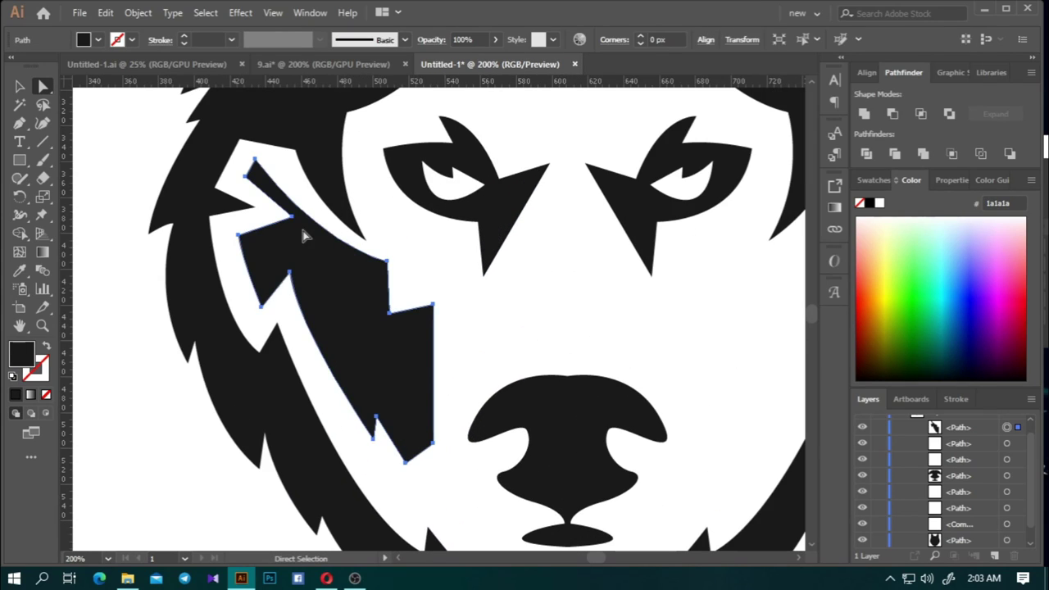
left_click(289, 219)
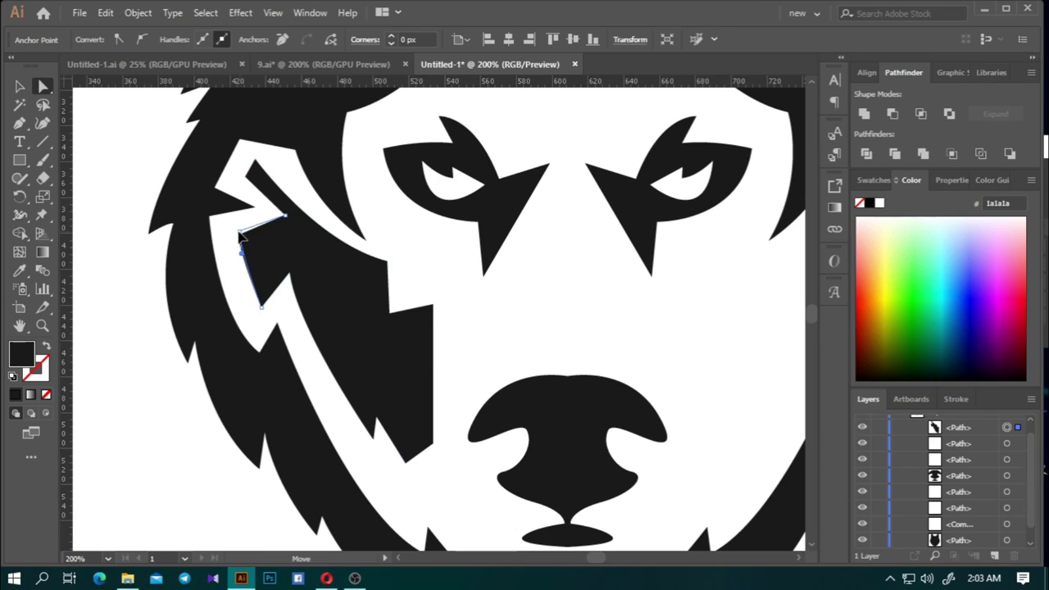
scroll(262, 306, "down", 2)
left_click(257, 350)
scroll(256, 348, "up", 2)
left_click(345, 259)
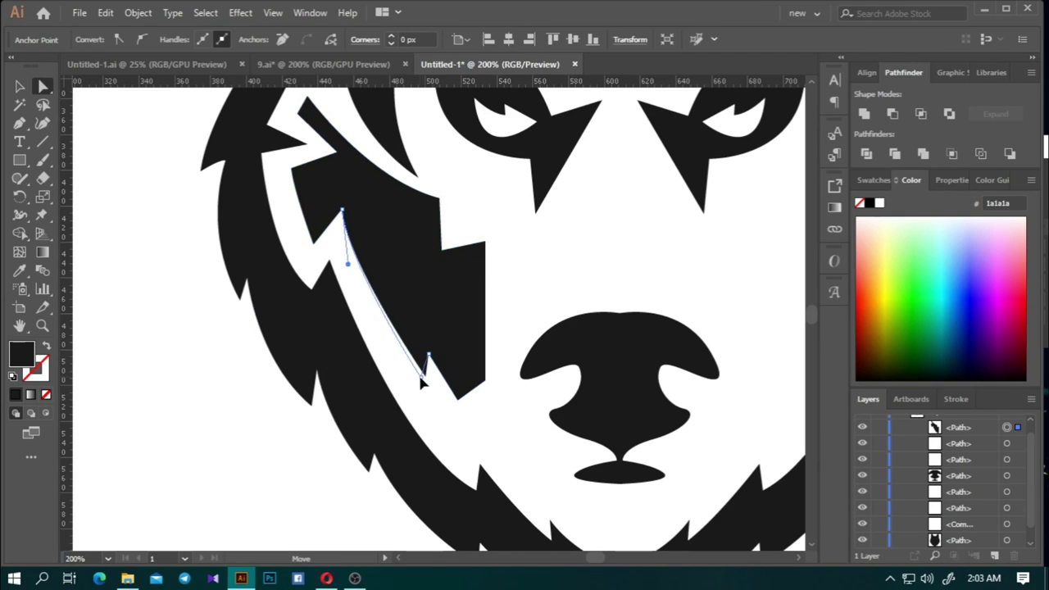
left_click_drag(342, 210, 339, 211)
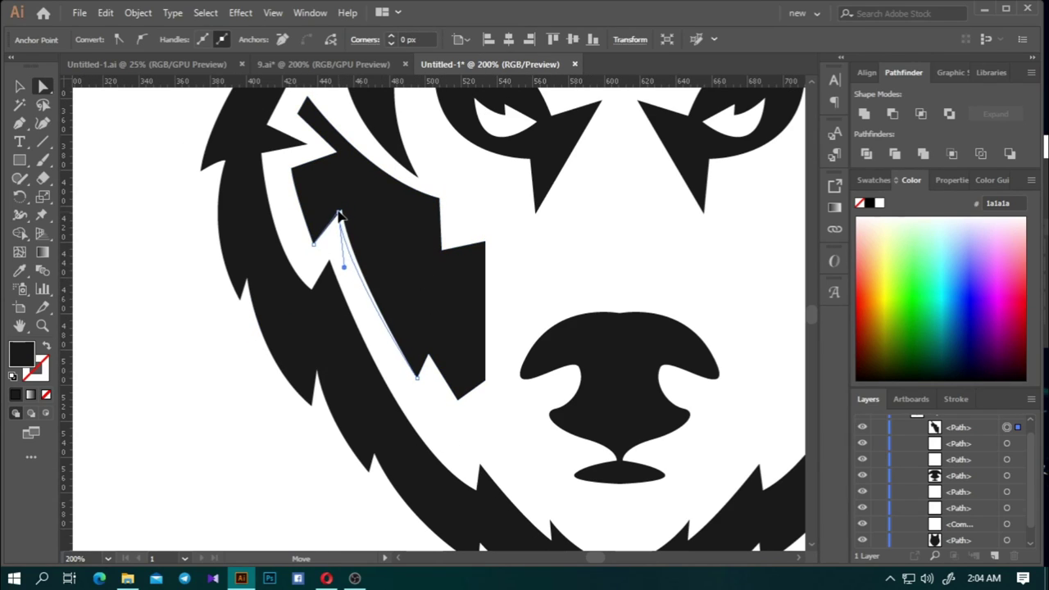
left_click(387, 385)
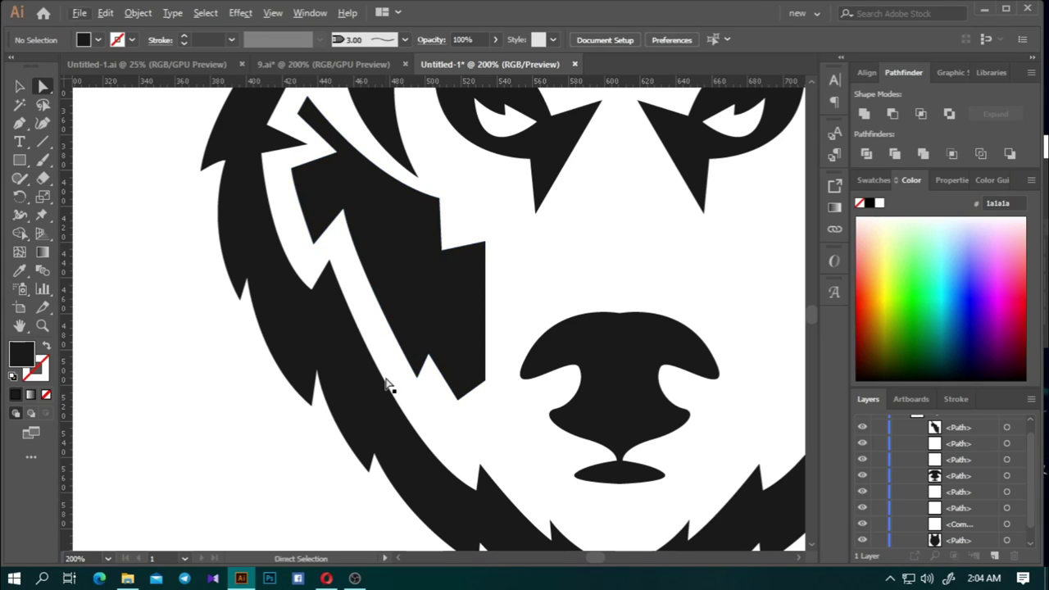
Reposition the cheek's bottom and lower-right points to form a sharp notch beside the muzzle
scroll(307, 372, "down", 3)
scroll(347, 405, "up", 1)
scroll(360, 374, "up", 2)
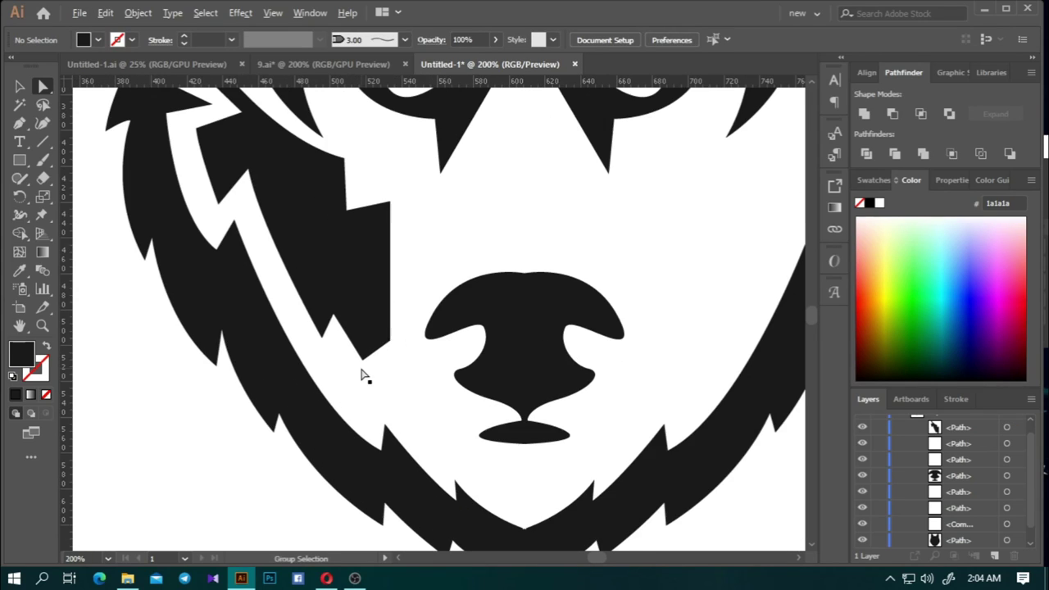
left_click(363, 360)
mouse_move(363, 361)
left_mouse_down()
mouse_move(392, 348)
mouse_move(390, 373)
left_mouse_up()
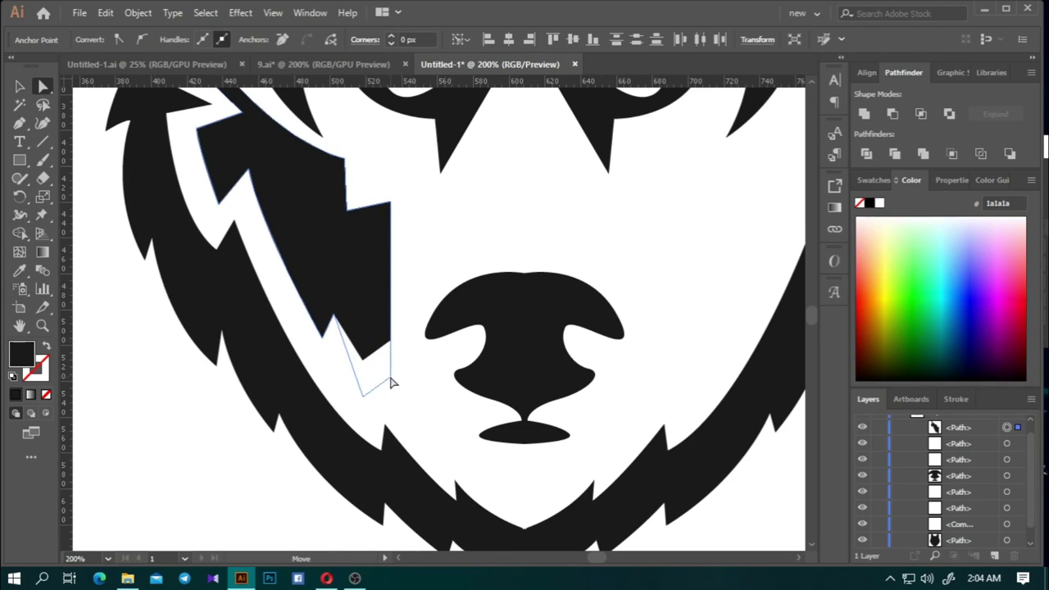
scroll(391, 382, "down", 2)
left_click(416, 413)
scroll(405, 401, "up", 1)
scroll(379, 369, "up", 2)
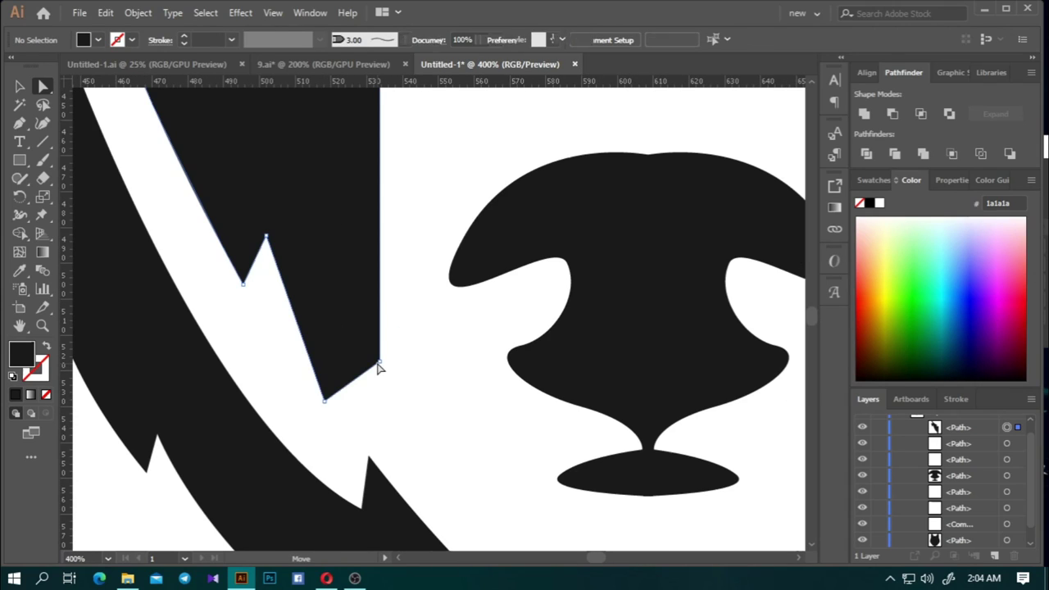
left_click_drag(378, 363, 382, 334)
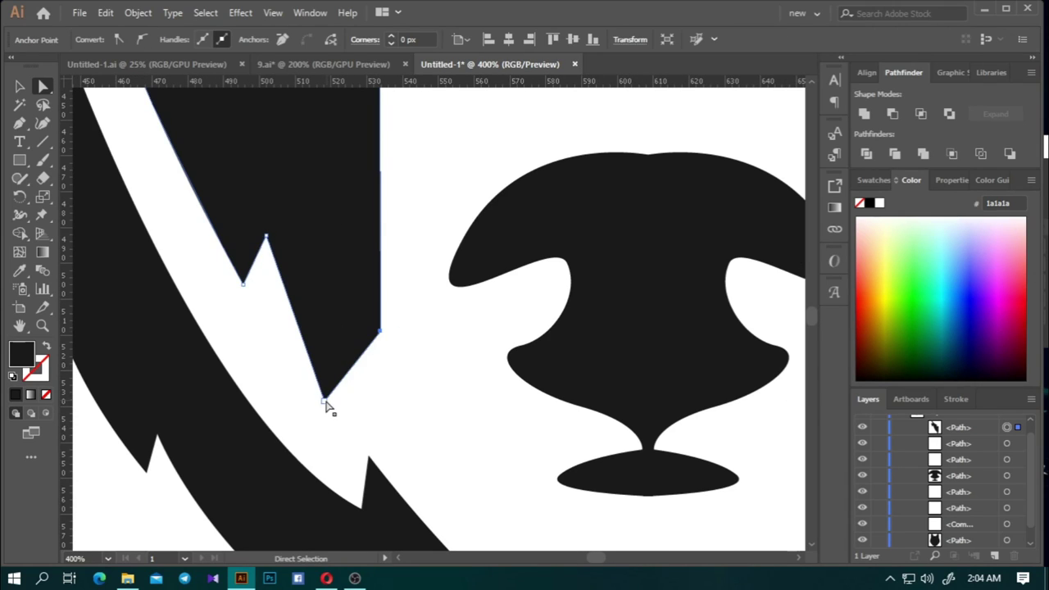
left_click_drag(327, 403, 334, 418)
scroll(304, 435, "down", 5)
left_click(304, 435)
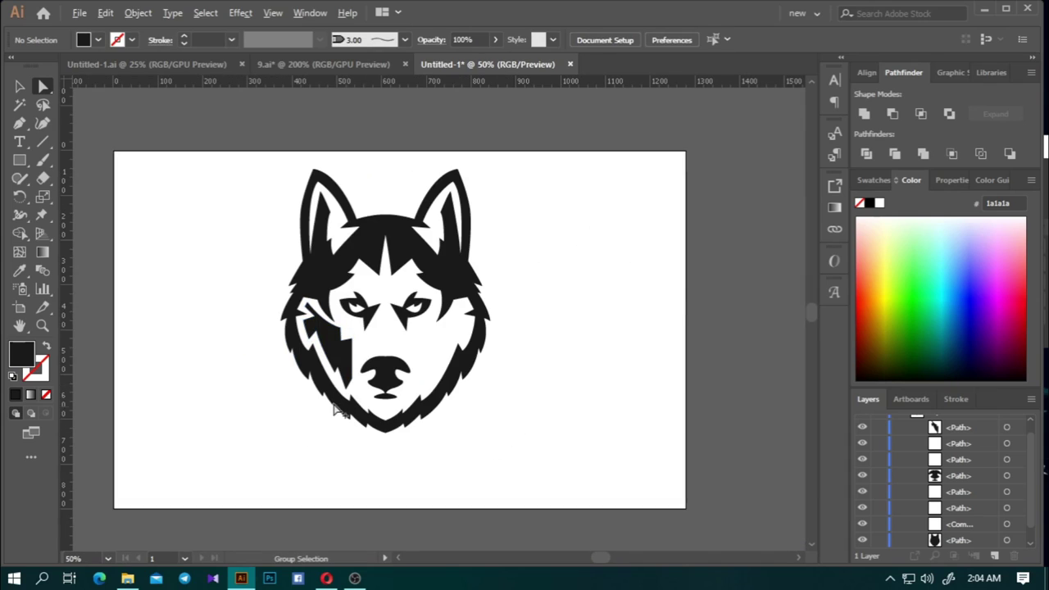
scroll(304, 435, "up", 1)
key("v")
scroll(299, 350, "up", 1)
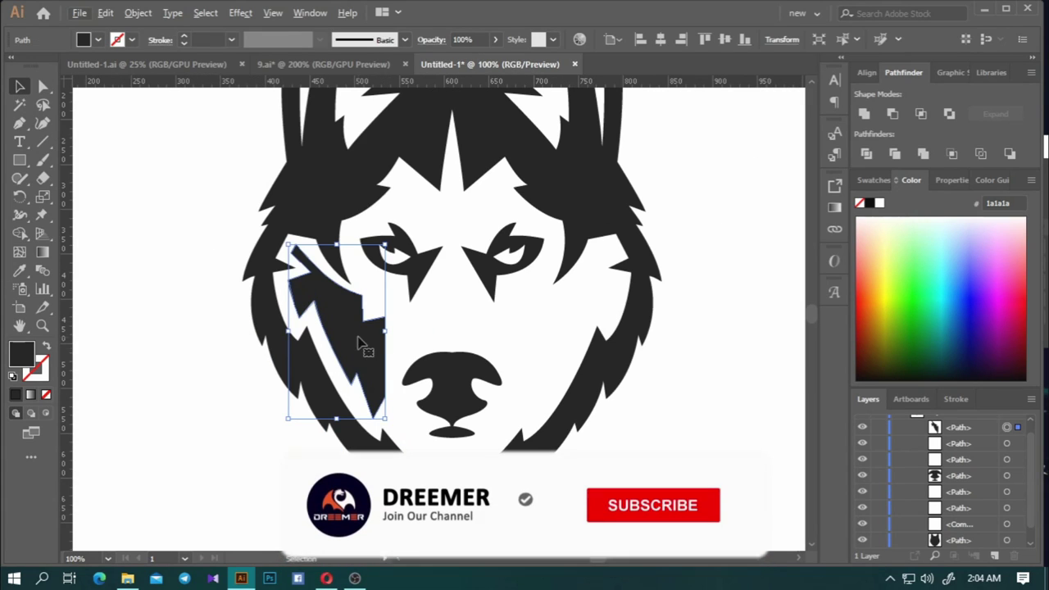
Duplicate the cheek patch and reflect the copy across the vertical axis onto the right side
left_click_drag(363, 347, 554, 347)
right_click(490, 352)
left_click(680, 304)
key("Return")
scroll(737, 438, "down", 3)
scroll(539, 437, "up", 2)
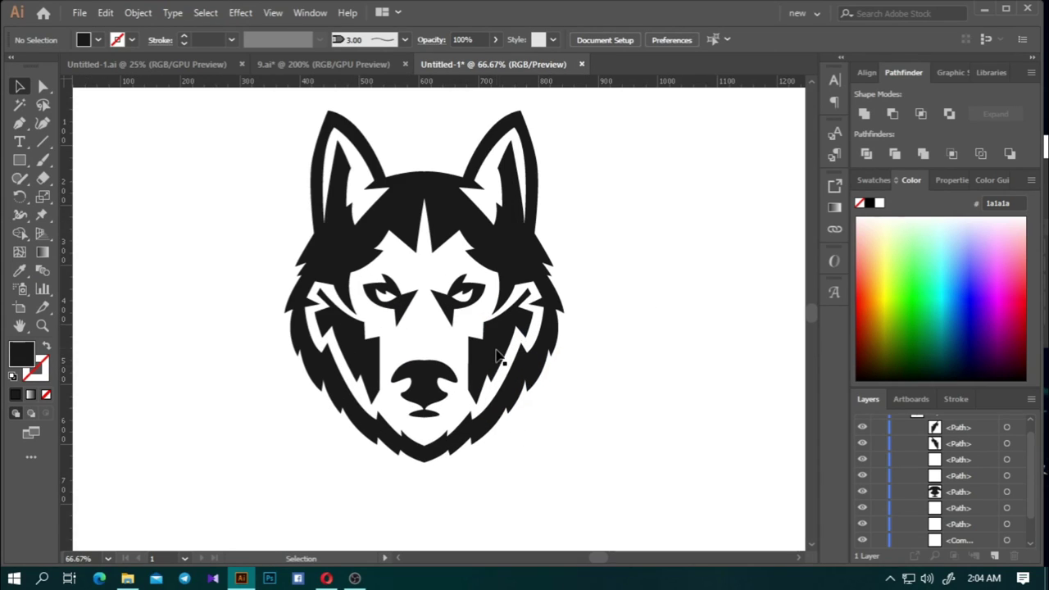
scroll(500, 385, "up", 2)
scroll(480, 358, "down", 4)
Fill both cheek patches with medium grey
left_click(377, 385, "shift")
left_click(98, 39)
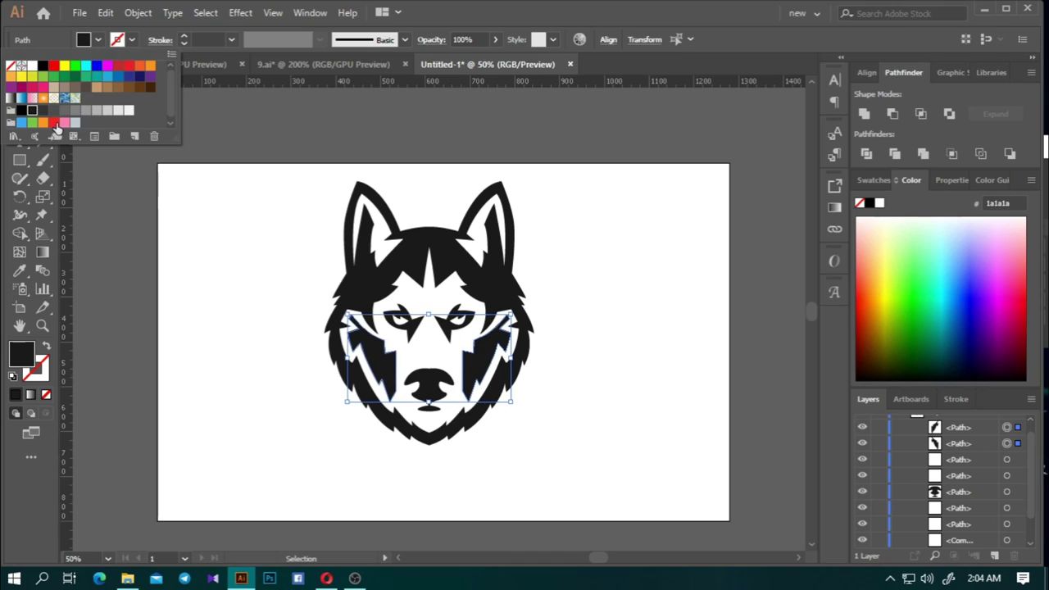
left_click(65, 111)
left_click(86, 111)
left_click(615, 370)
scroll(480, 382, "up", 2)
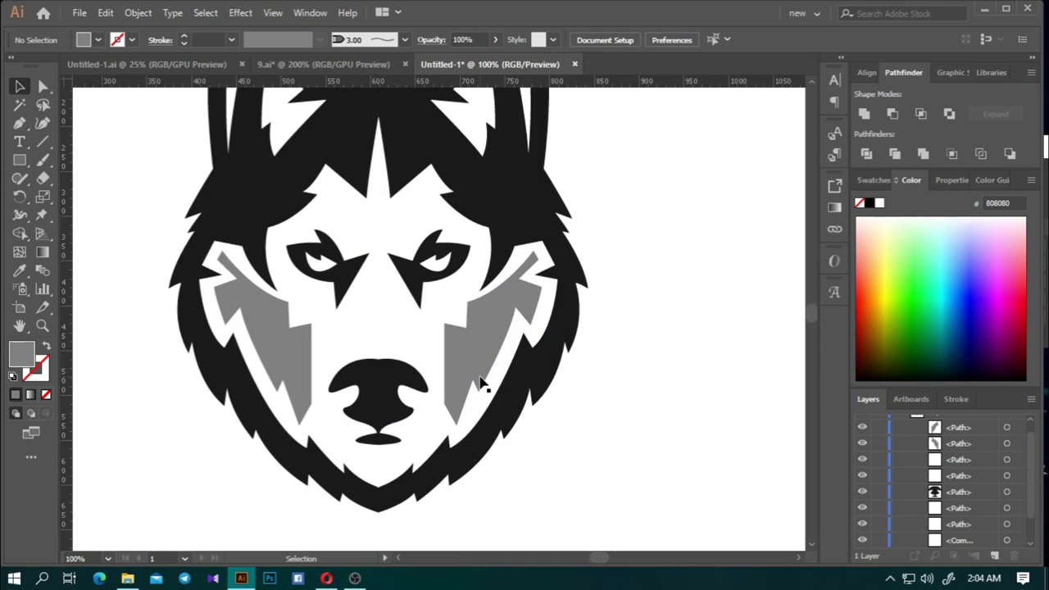
scroll(480, 382, "down", 2)
scroll(472, 385, "up", 1)
scroll(473, 385, "down", 1)
scroll(484, 385, "down", 1)
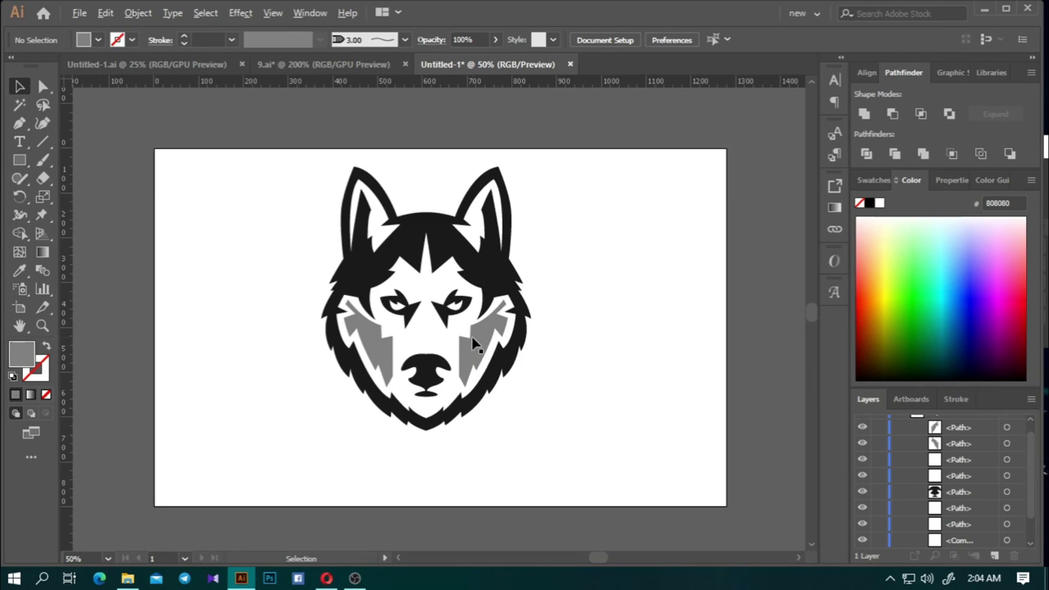
scroll(452, 320, "up", 1)
scroll(453, 320, "up", 1)
Recolour the husky's main black shape and nose dark grey (333333)
left_click(452, 321)
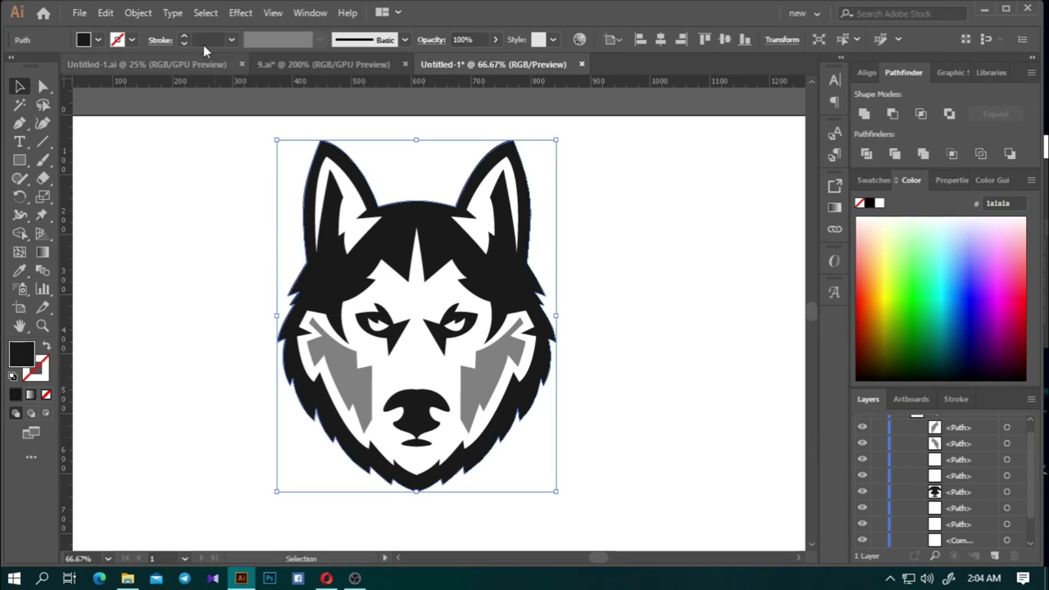
left_click(99, 39)
left_click(129, 76)
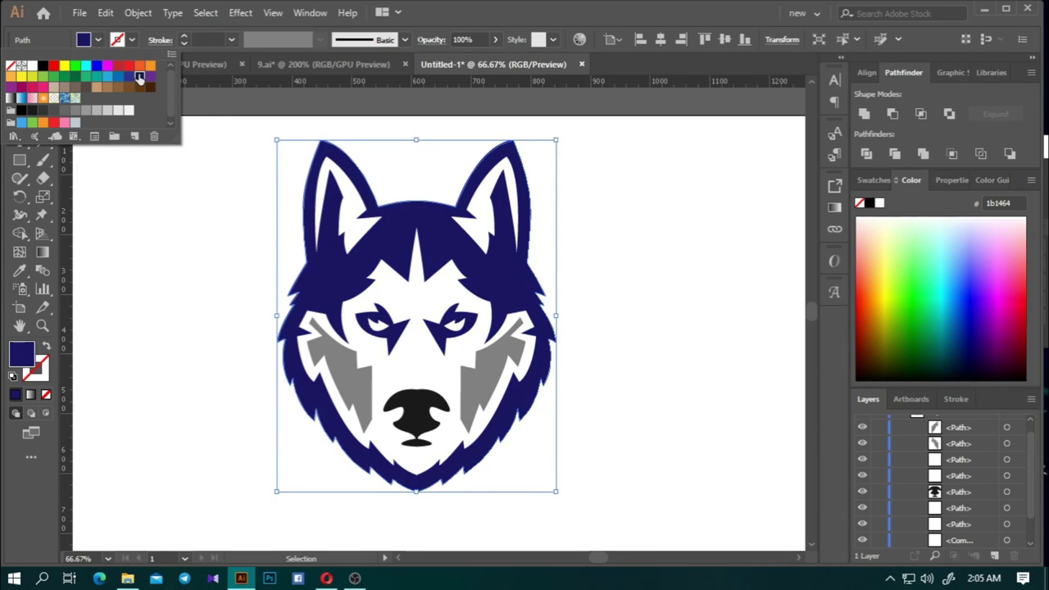
left_click(148, 77)
left_click(139, 76)
left_click(43, 111)
left_click(149, 207)
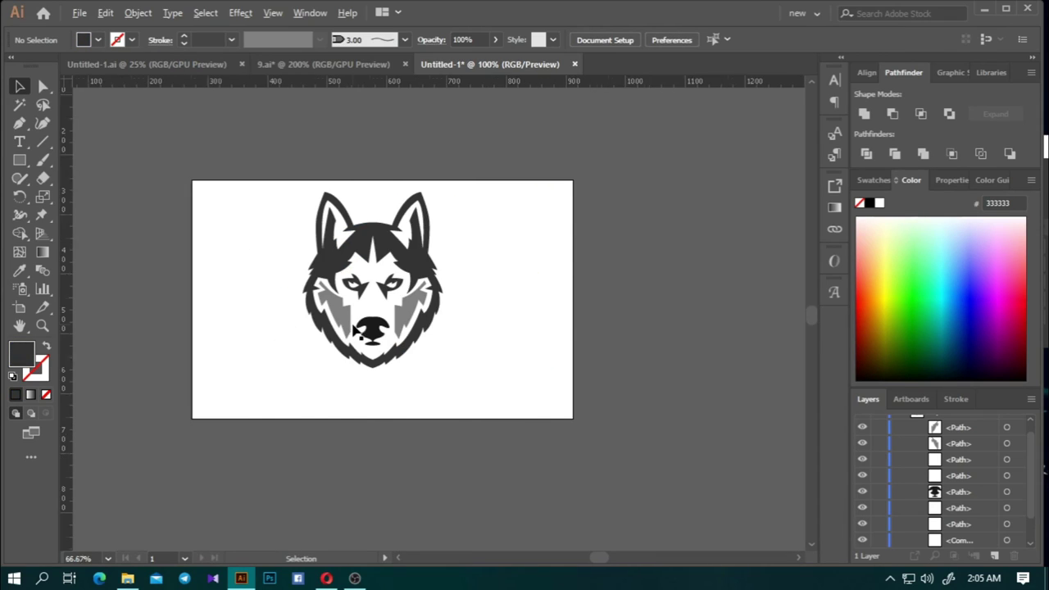
key("v")
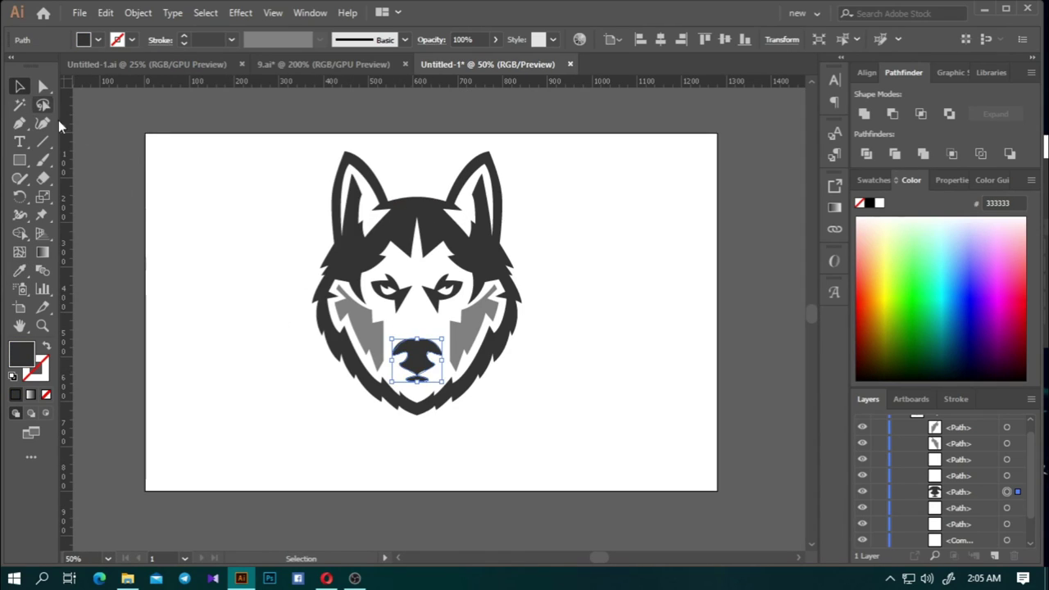
left_click(519, 328)
key("ctrl+plus")
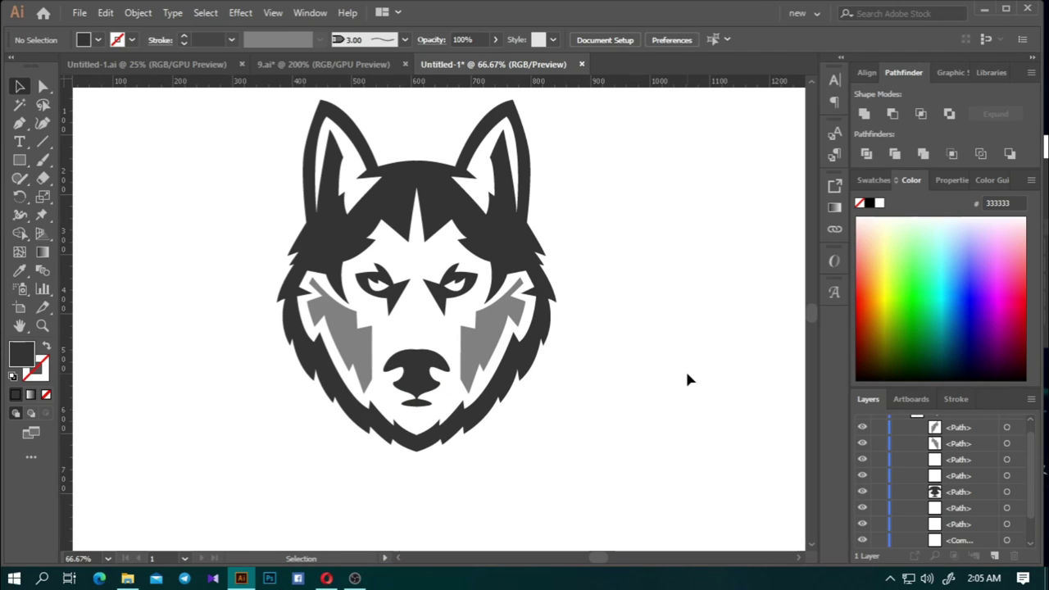
key("ctrl+minus")
Duplicate the whole husky head to the right and delete both grey cheek patches from the duplicate
left_click_drag(262, 174, 614, 471)
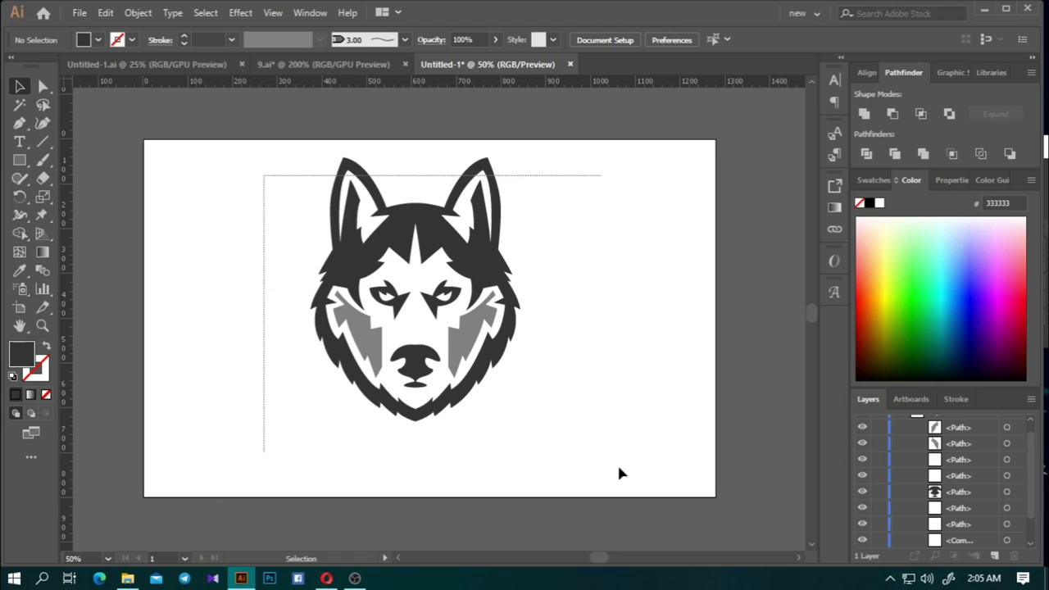
mouse_move(456, 340)
left_mouse_down()
mouse_move(342, 340)
mouse_move(591, 340)
left_mouse_up()
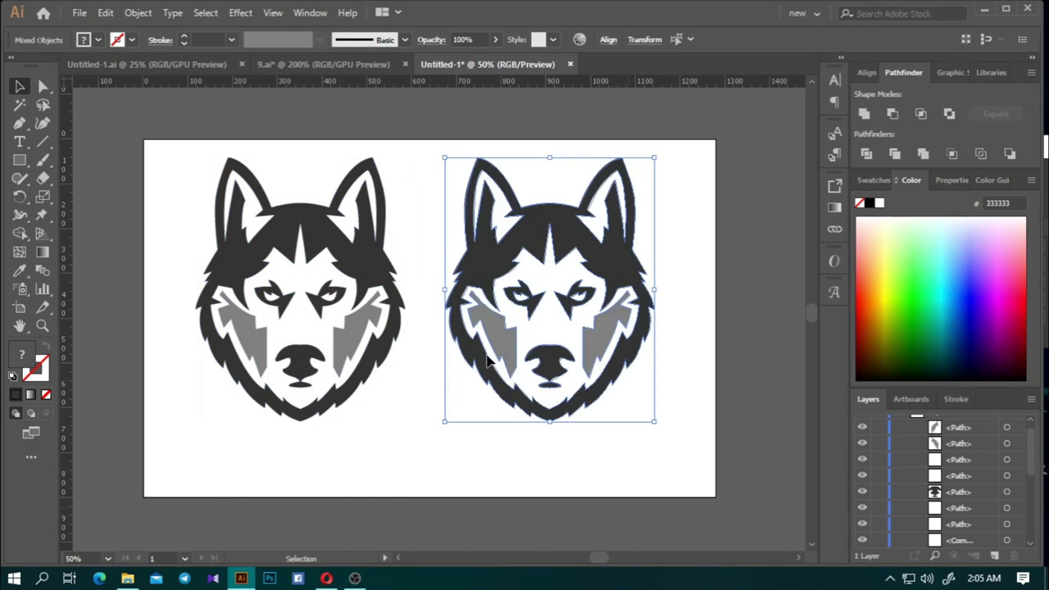
left_click(491, 336)
left_click(603, 354, "shift")
key("Delete")
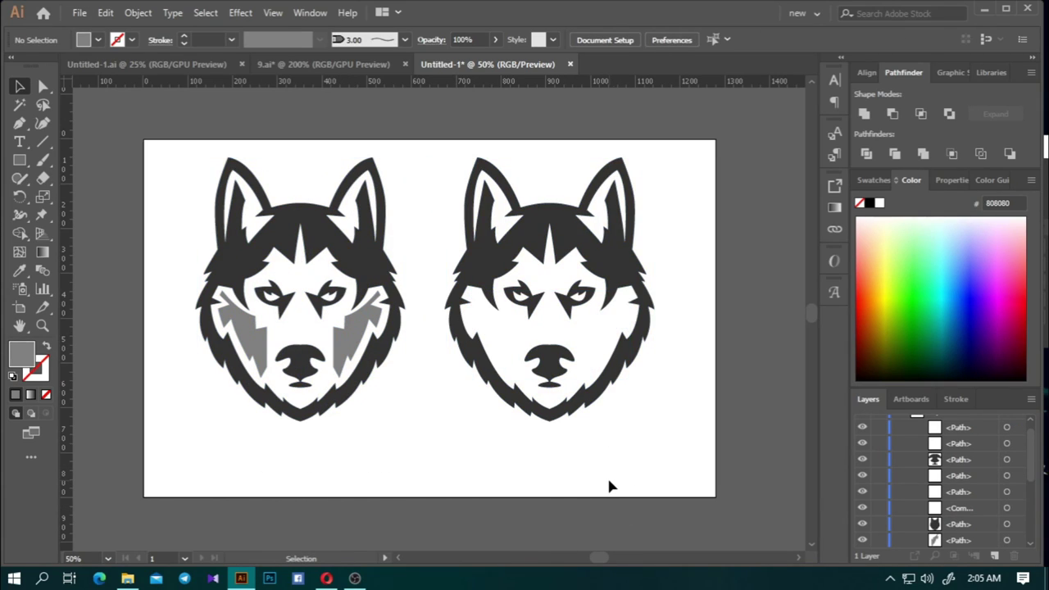